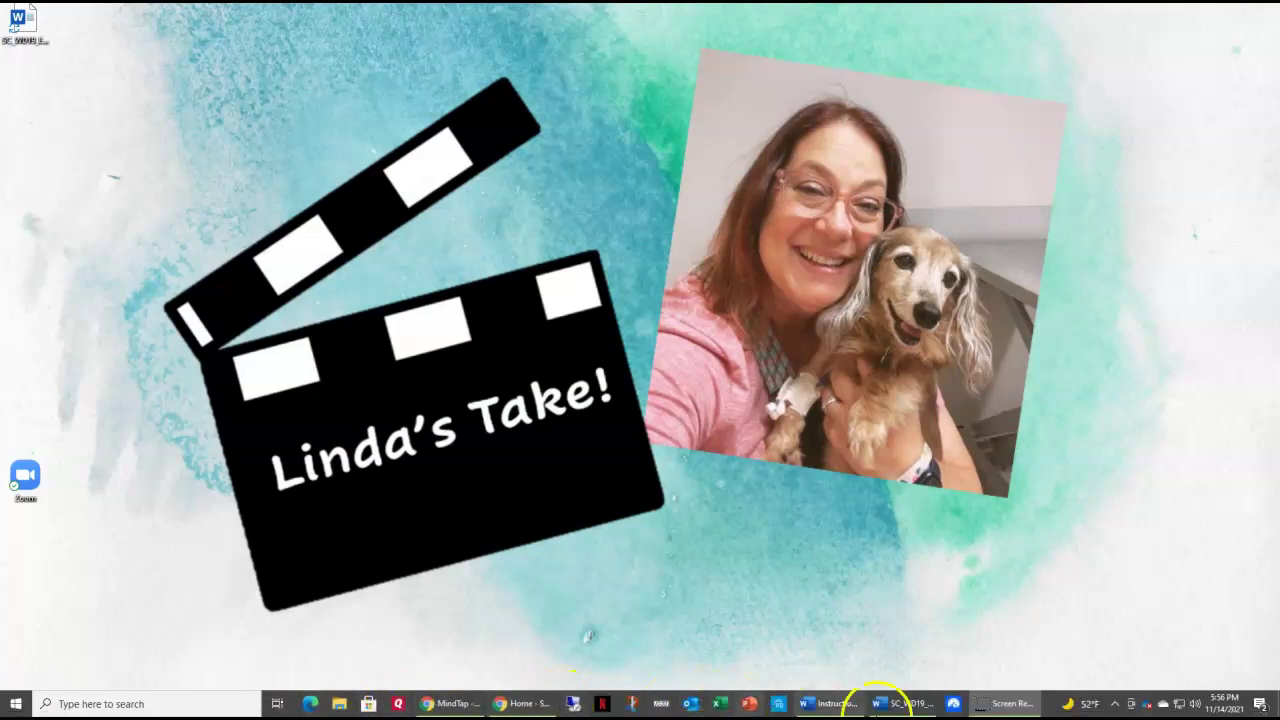
# Step: Bring the memo up in Word and turn on Track Changes
pyautogui.click(900, 703)
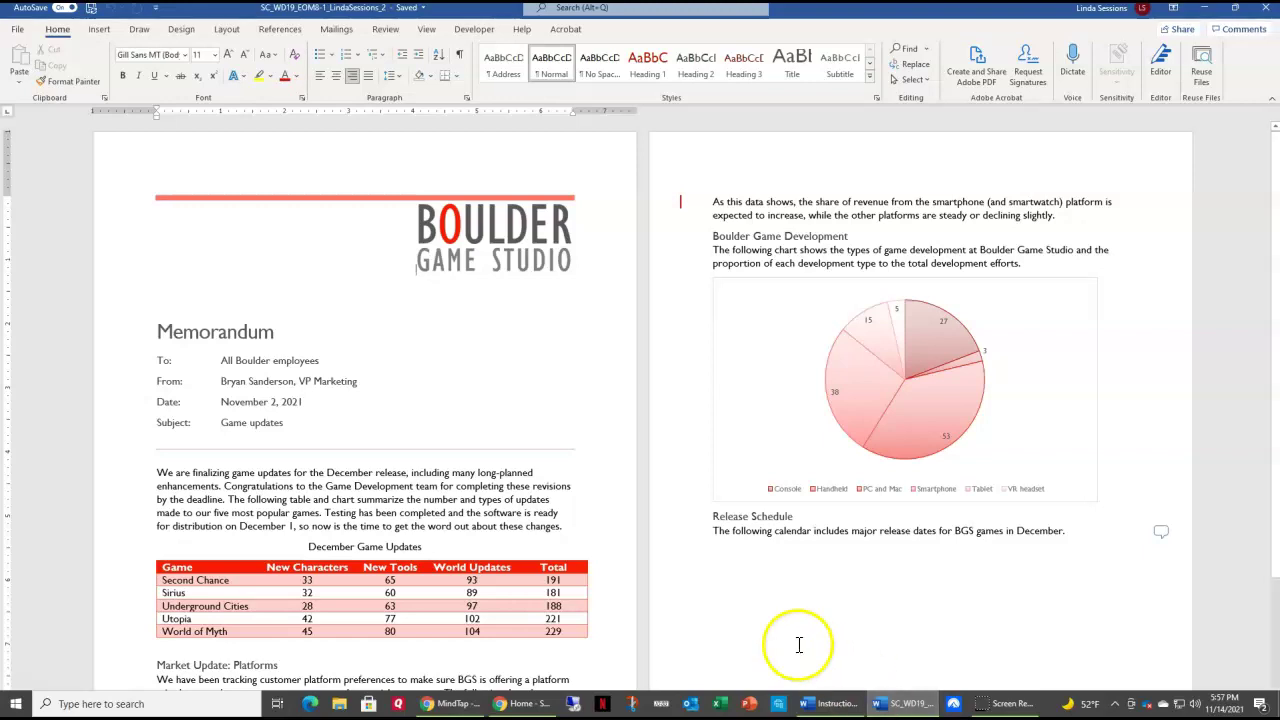
pyautogui.click(386, 30)
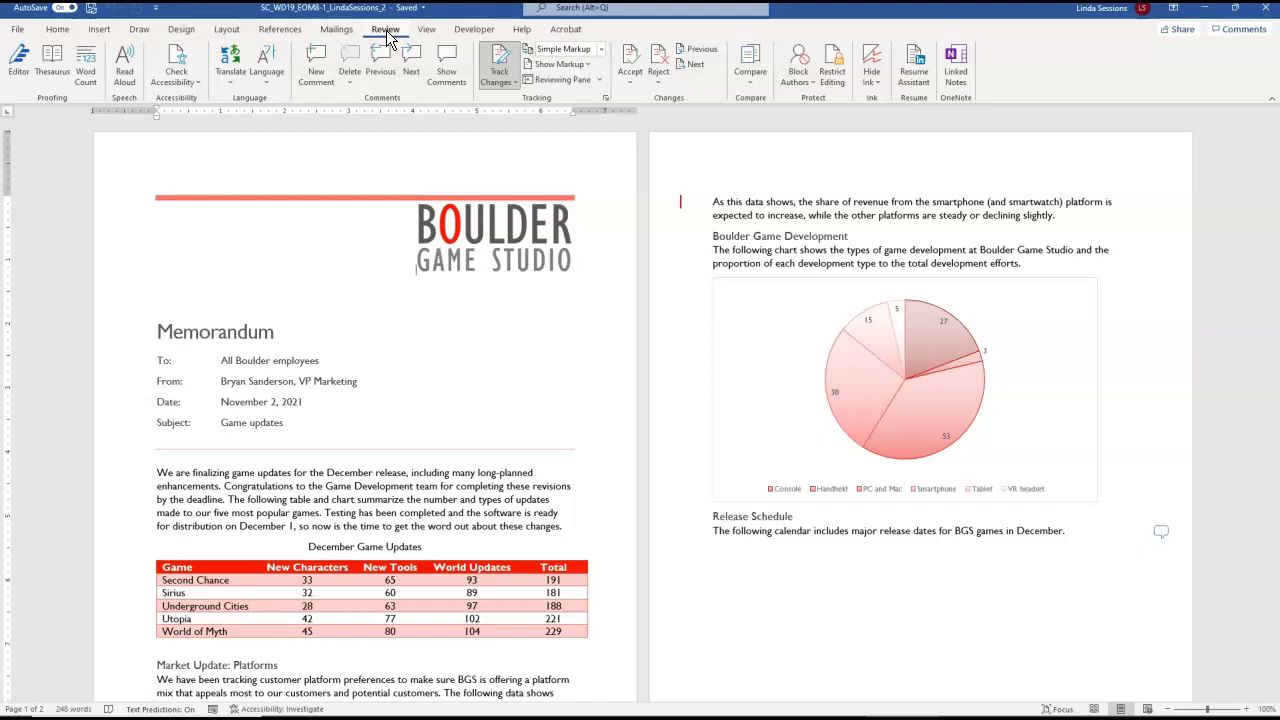
pyautogui.click(513, 83)
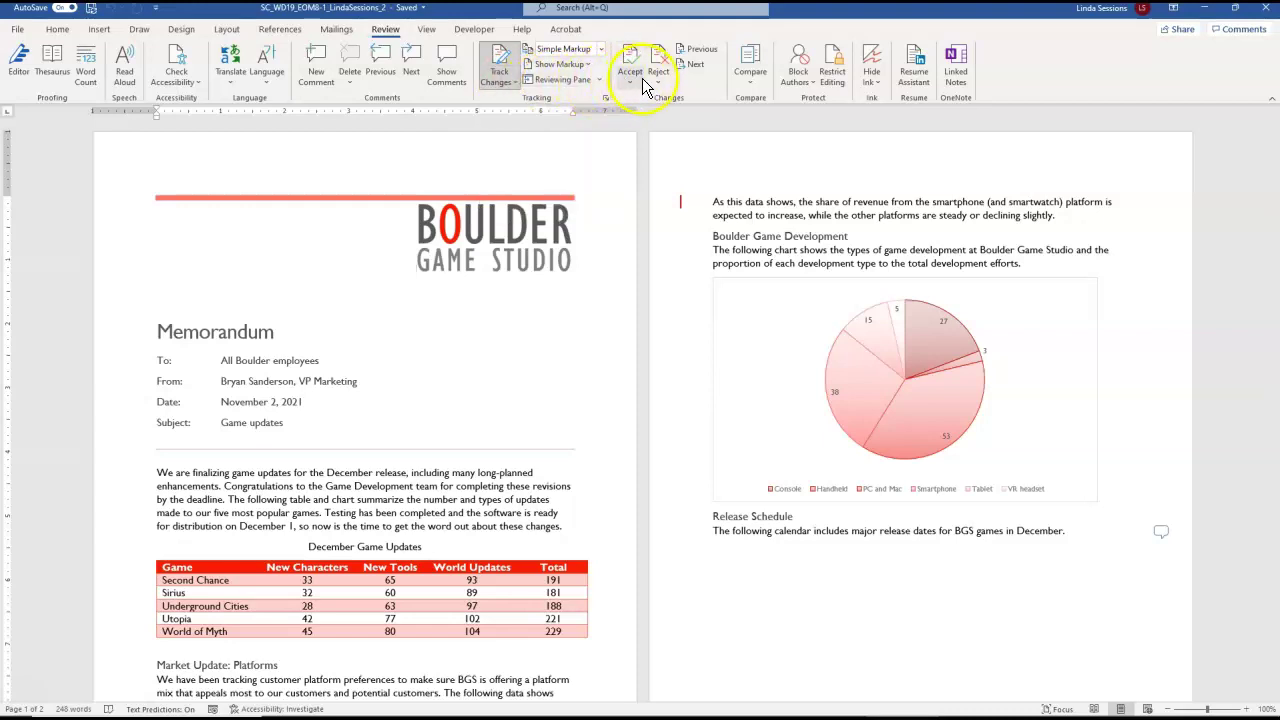
# Step: Start combining documents with the current memo file from the desktop as the original
pyautogui.click(749, 80)
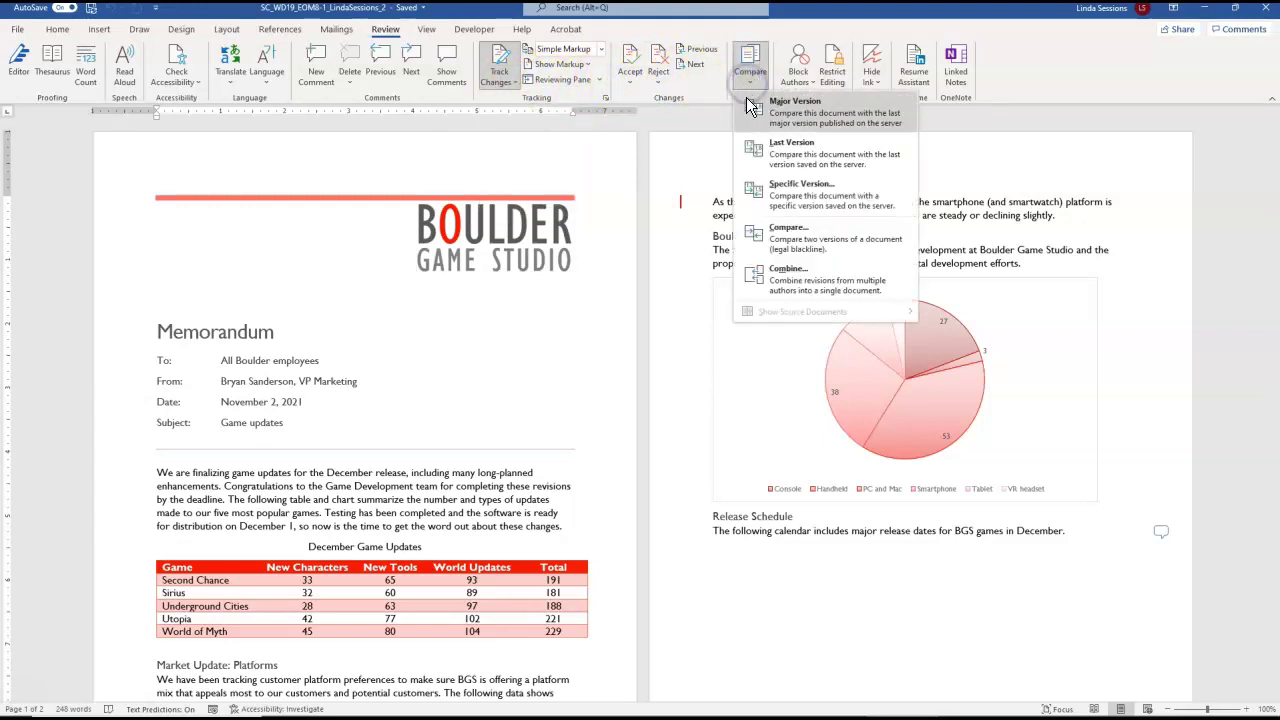
pyautogui.click(779, 289)
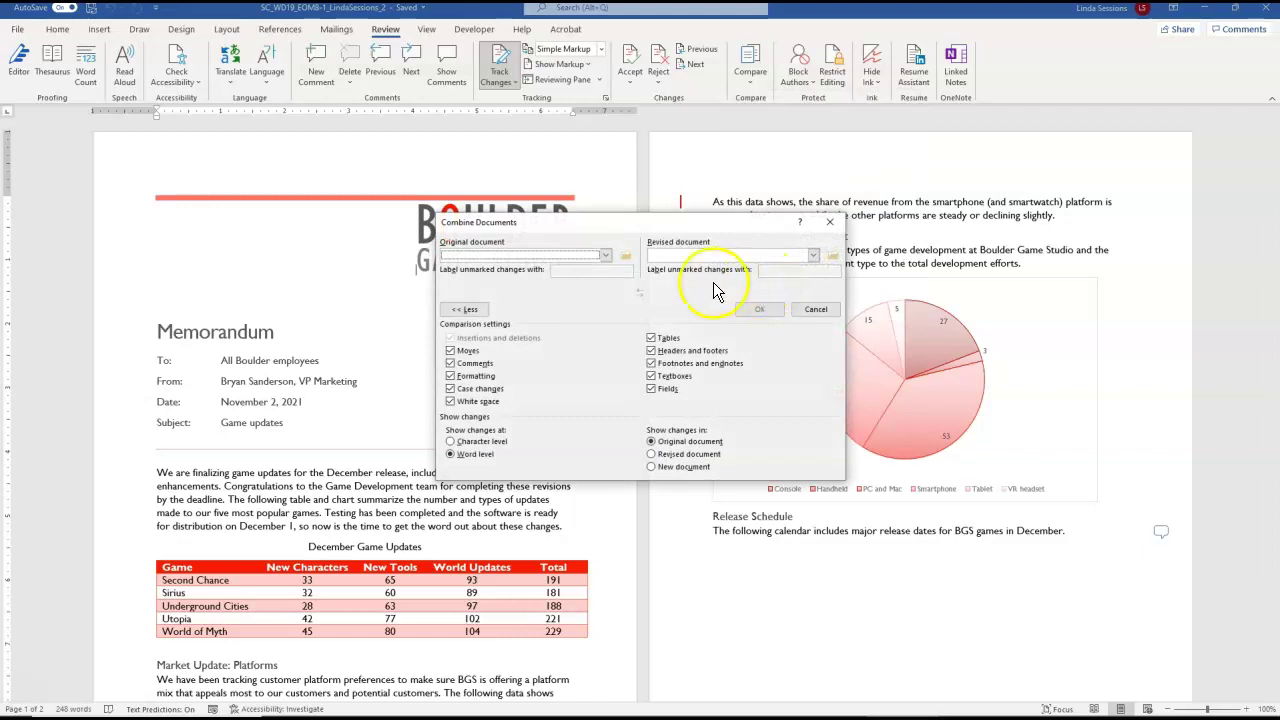
pyautogui.click(605, 256)
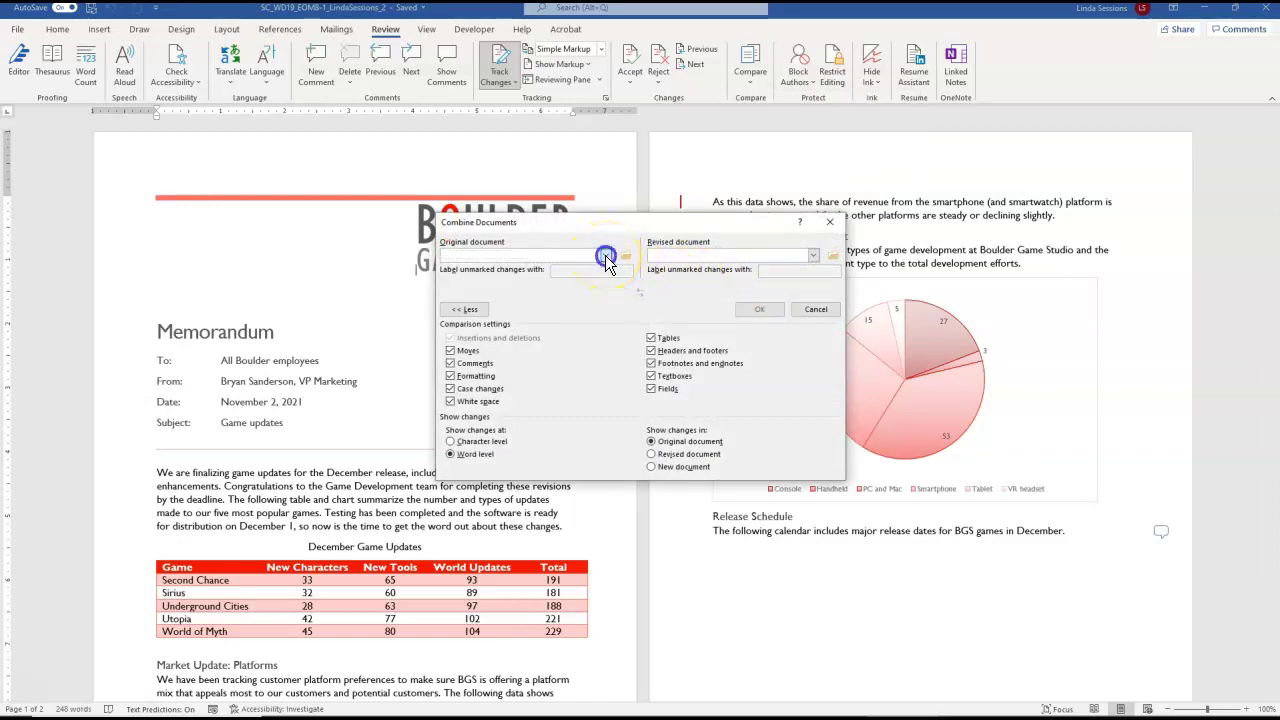
pyautogui.click(573, 267)
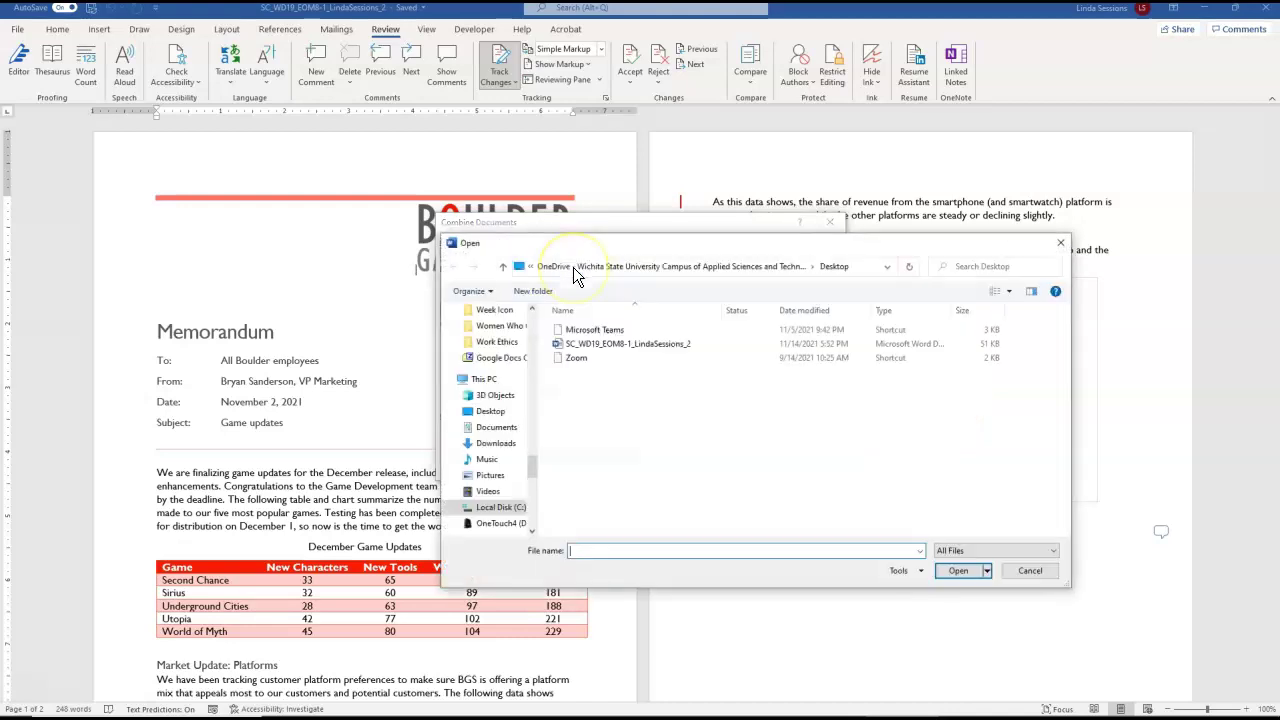
pyautogui.click(607, 343)
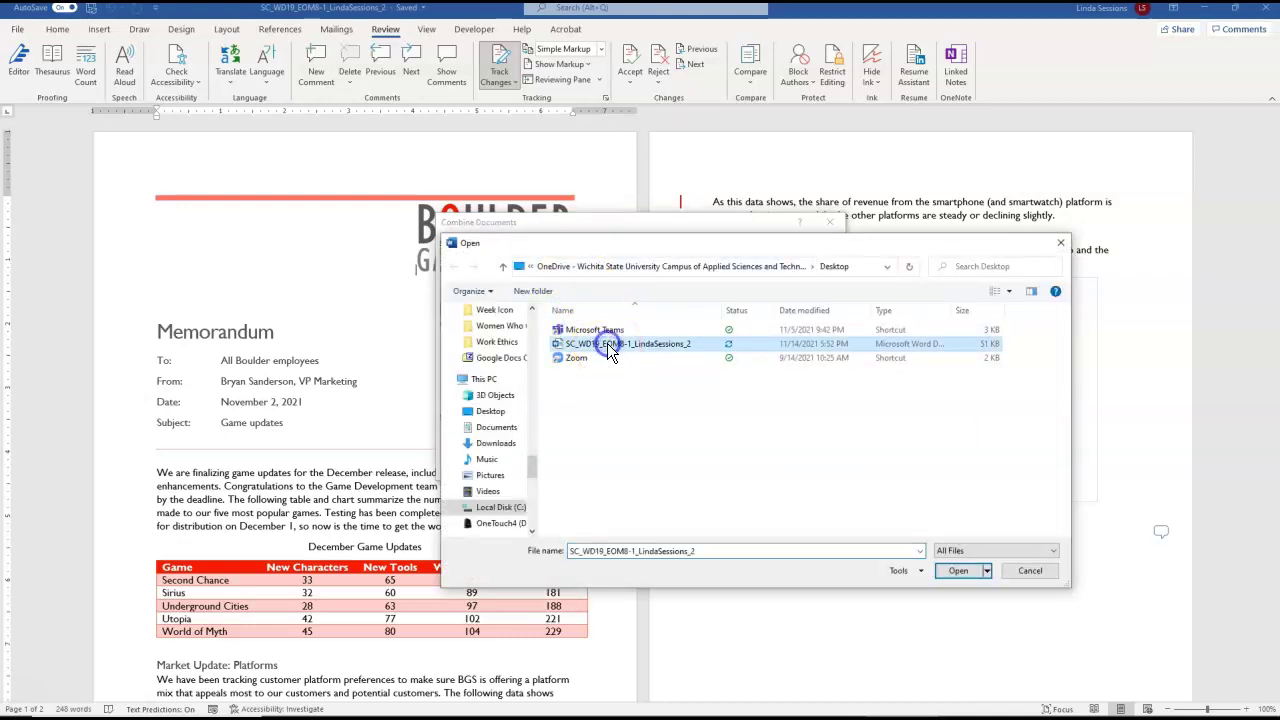
pyautogui.click(958, 571)
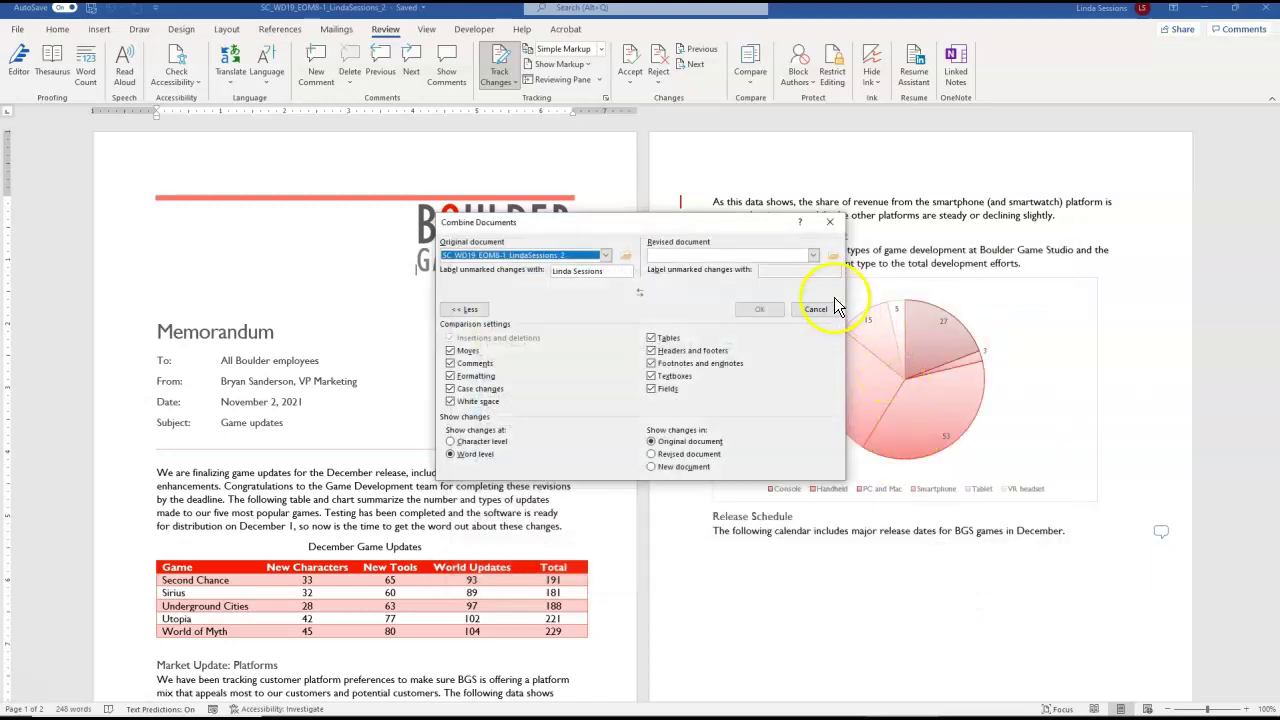
# Step: Choose the Support_WD19 memo file from Downloads as the revised document
pyautogui.click(812, 255)
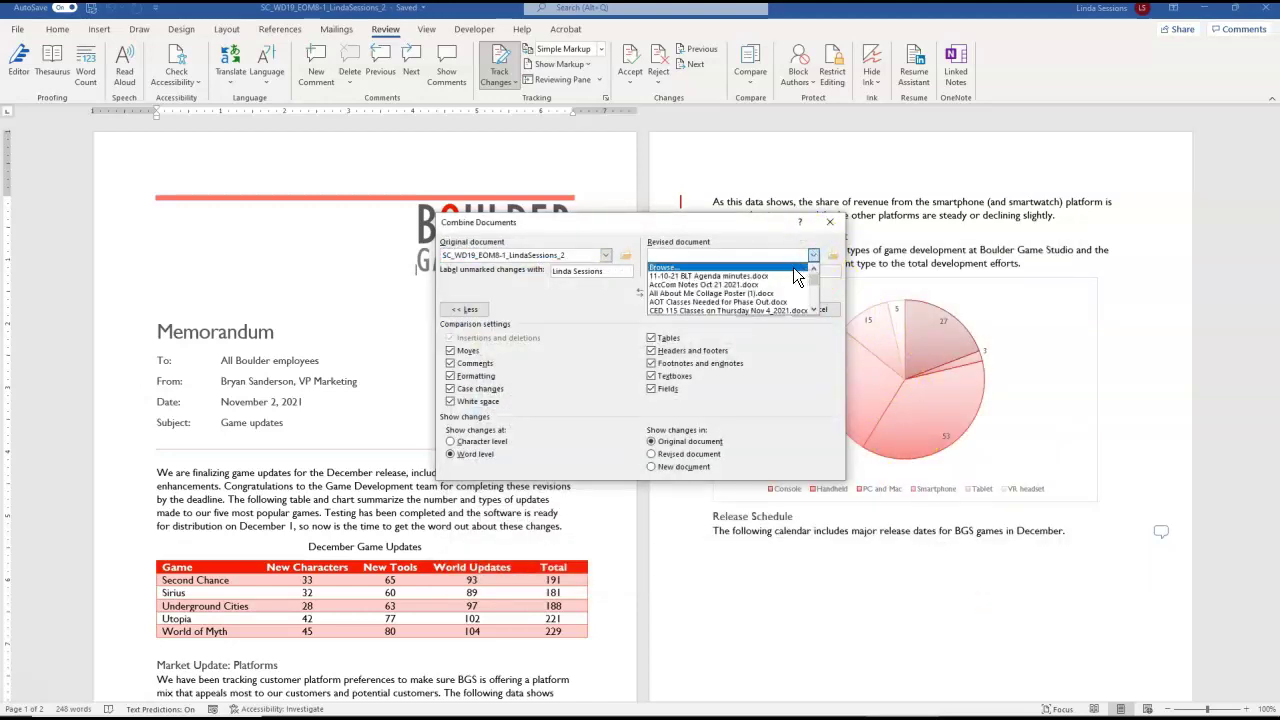
pyautogui.click(793, 267)
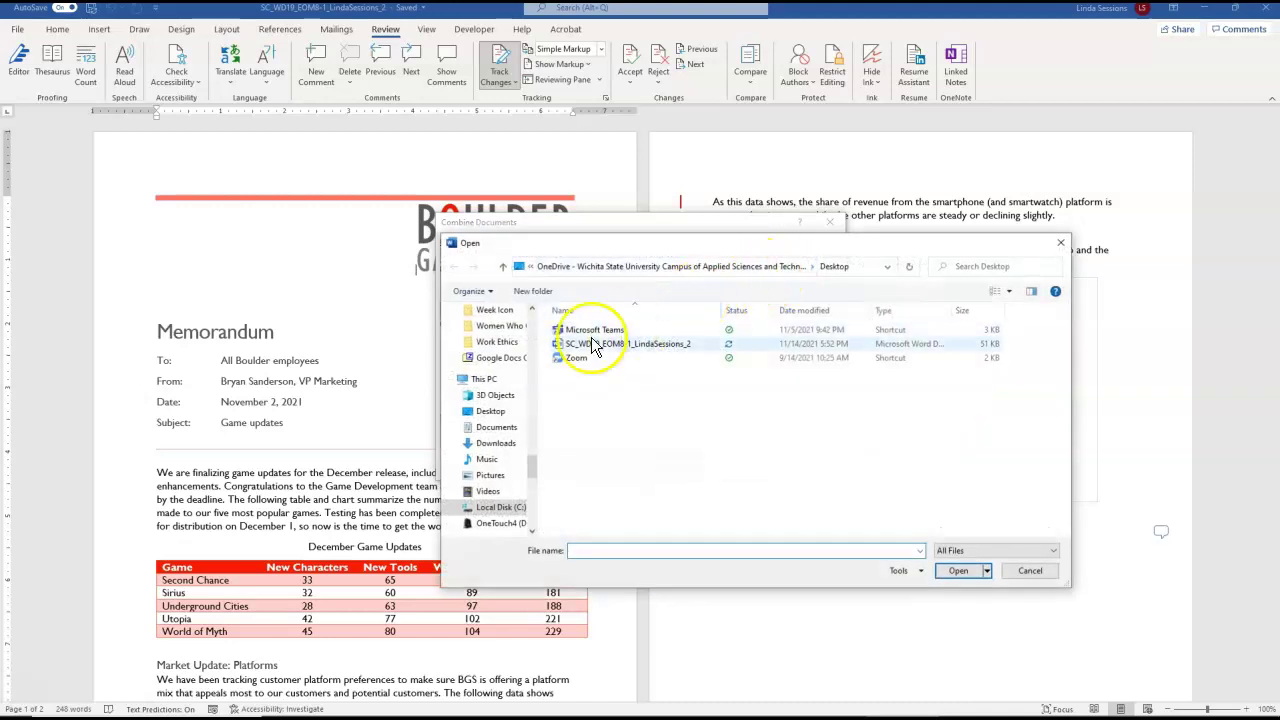
pyautogui.moveTo(531, 458); pyautogui.dragTo(536, 306)
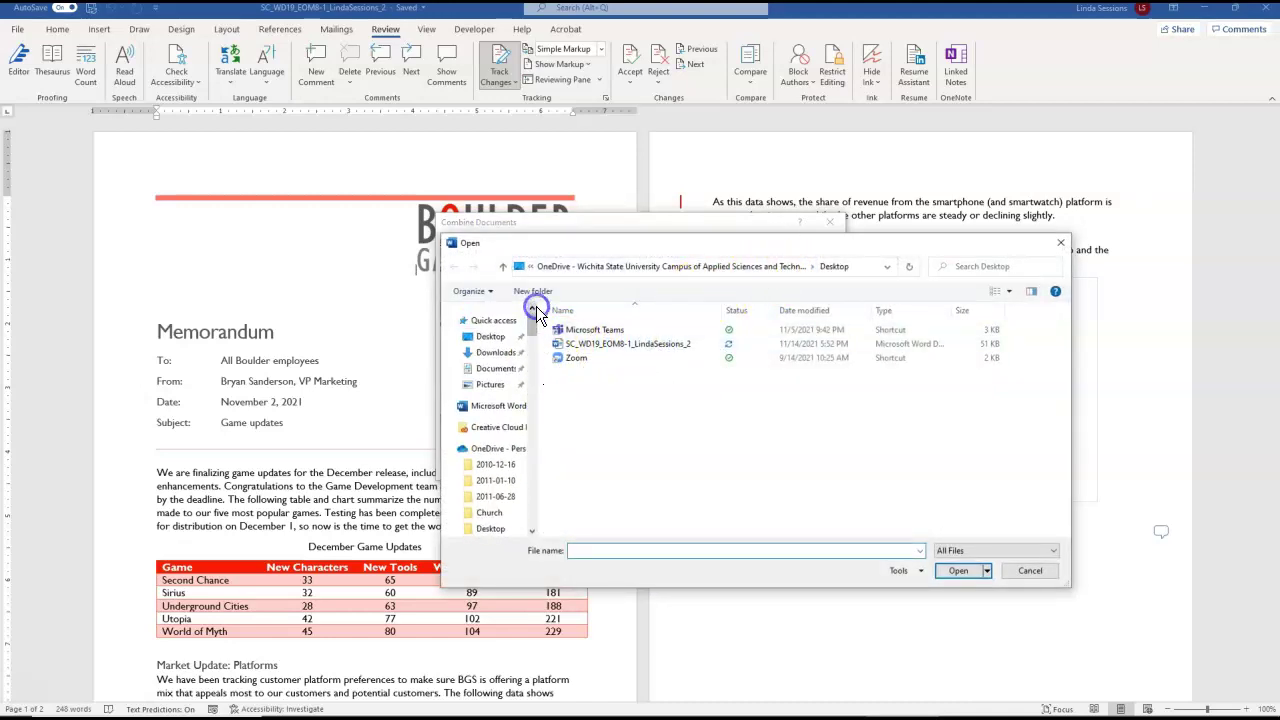
pyautogui.click(490, 356)
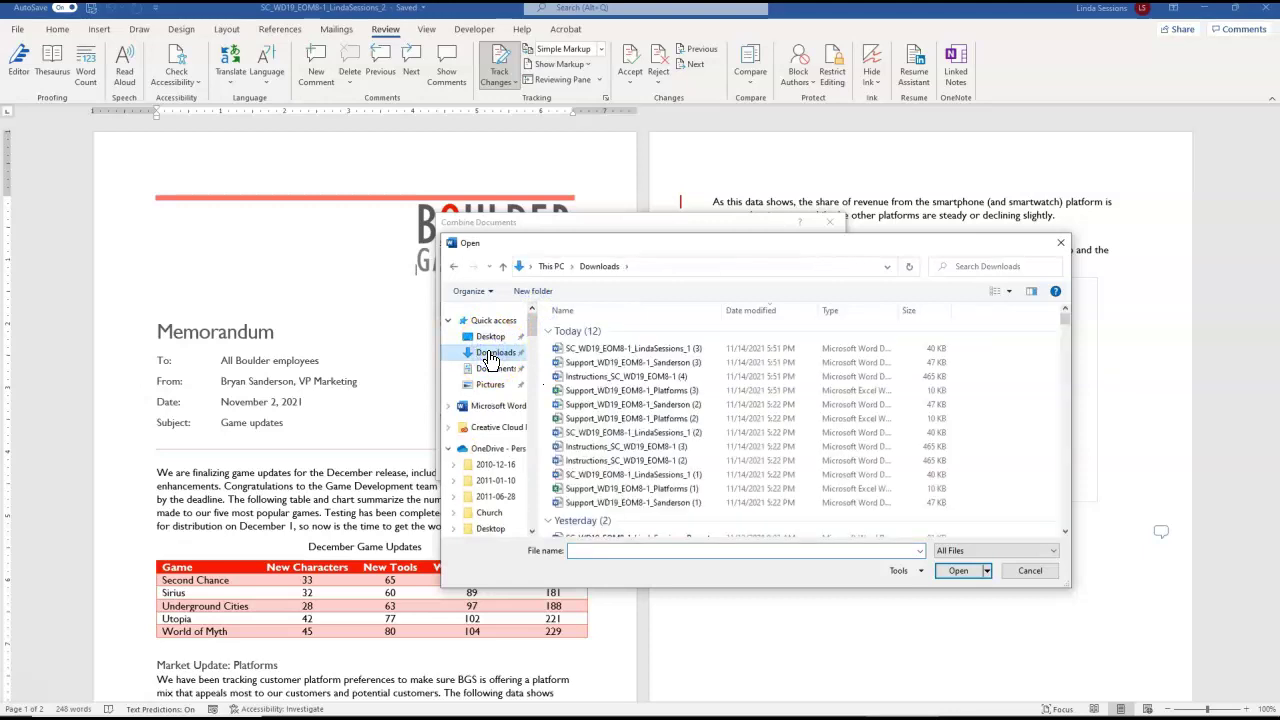
pyautogui.click(510, 358)
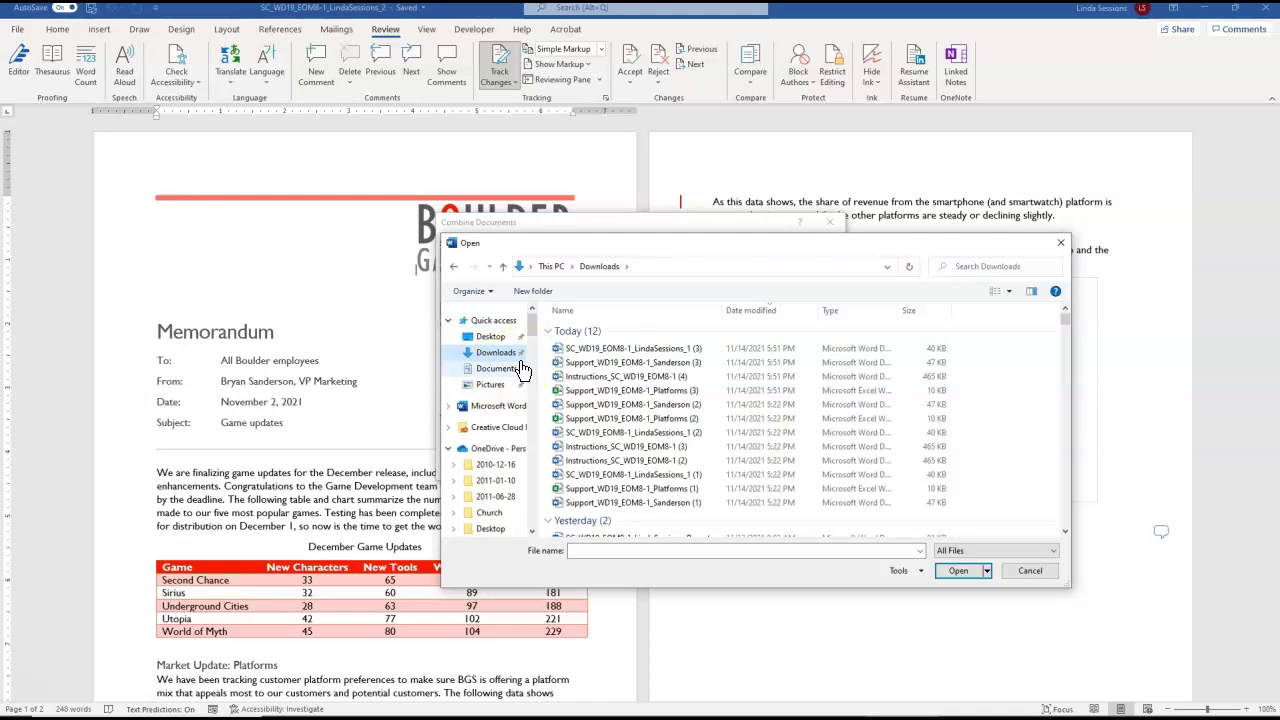
pyautogui.click(592, 363)
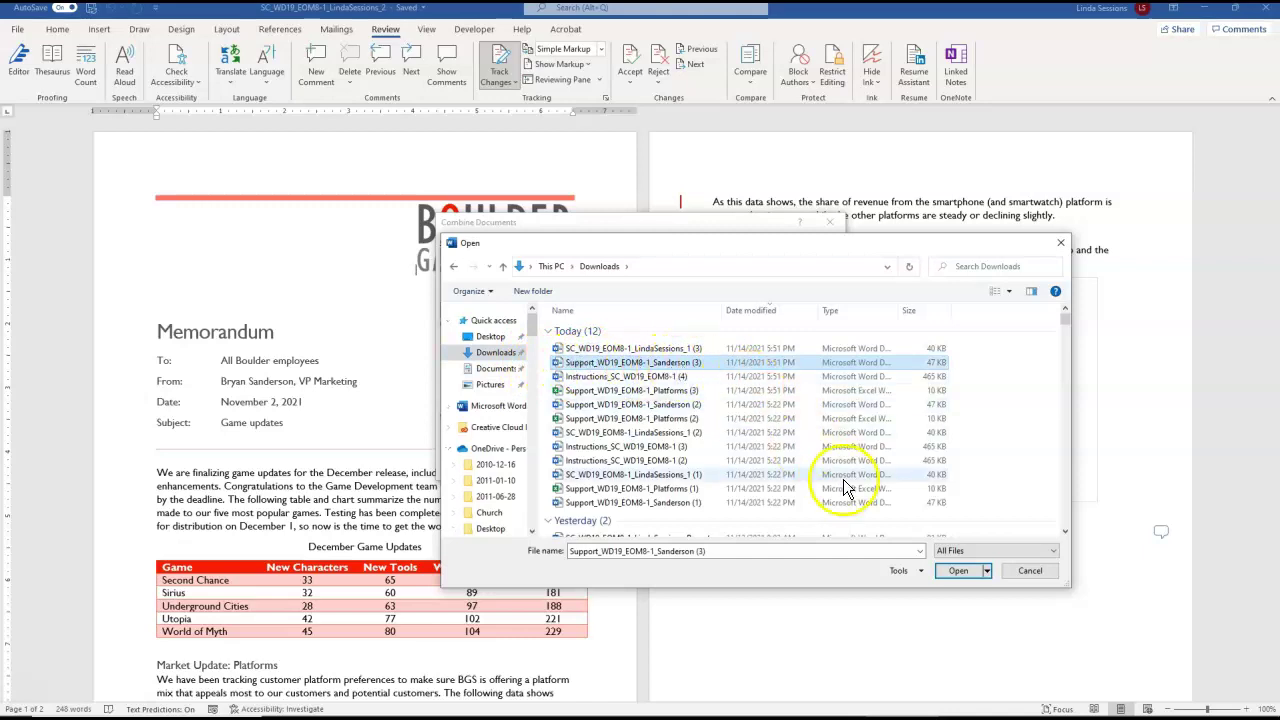
pyautogui.click(958, 571)
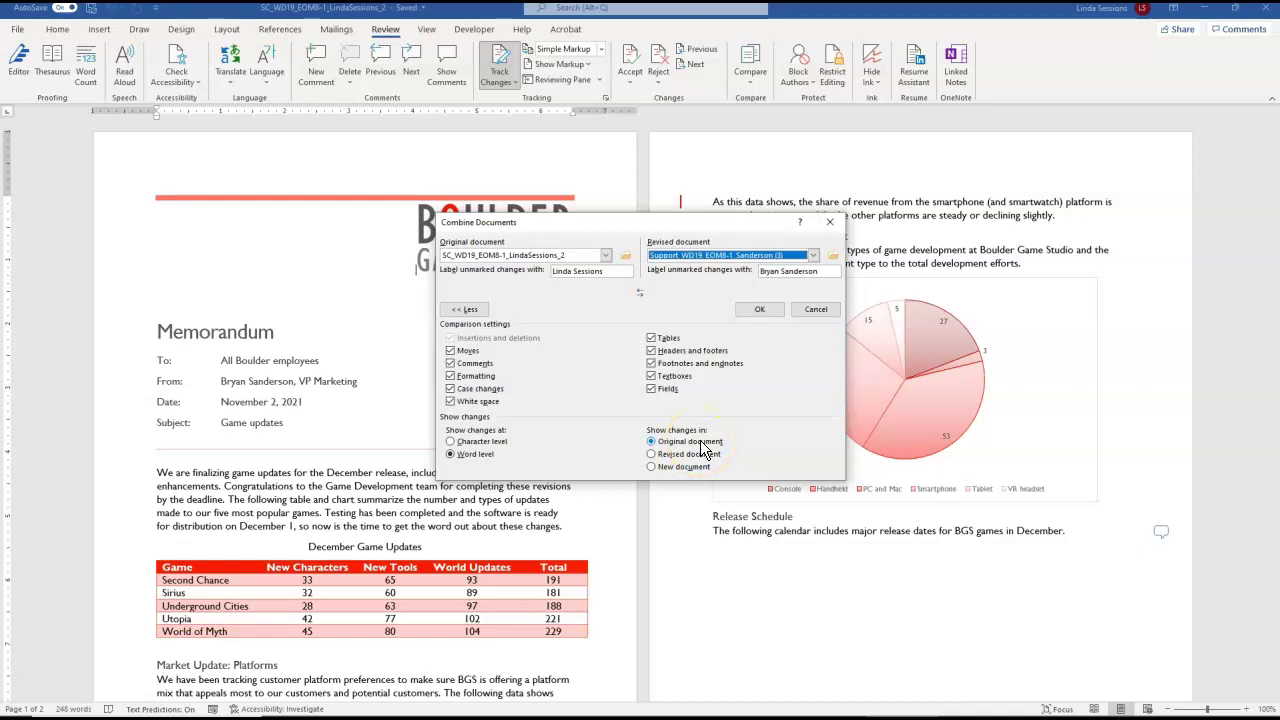
# Step: Merge the versions keeping this memo's formatting, and display All Markup
pyautogui.click(747, 310)
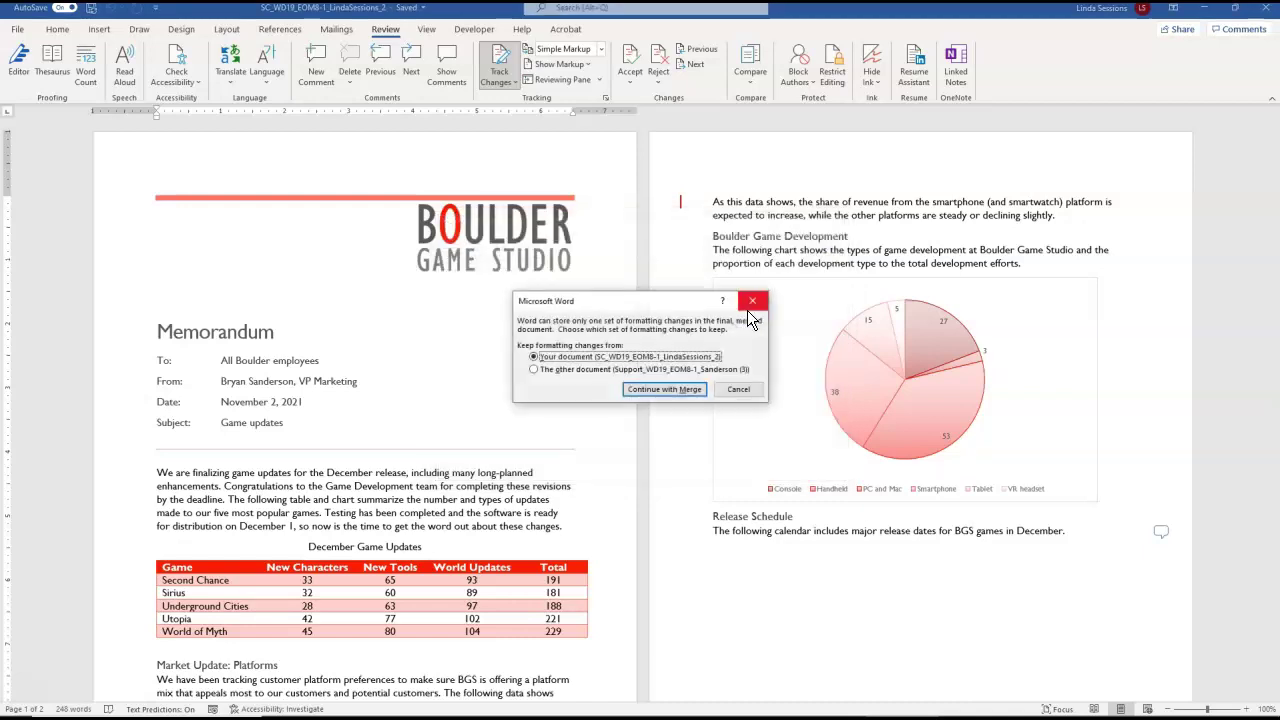
pyautogui.click(642, 391)
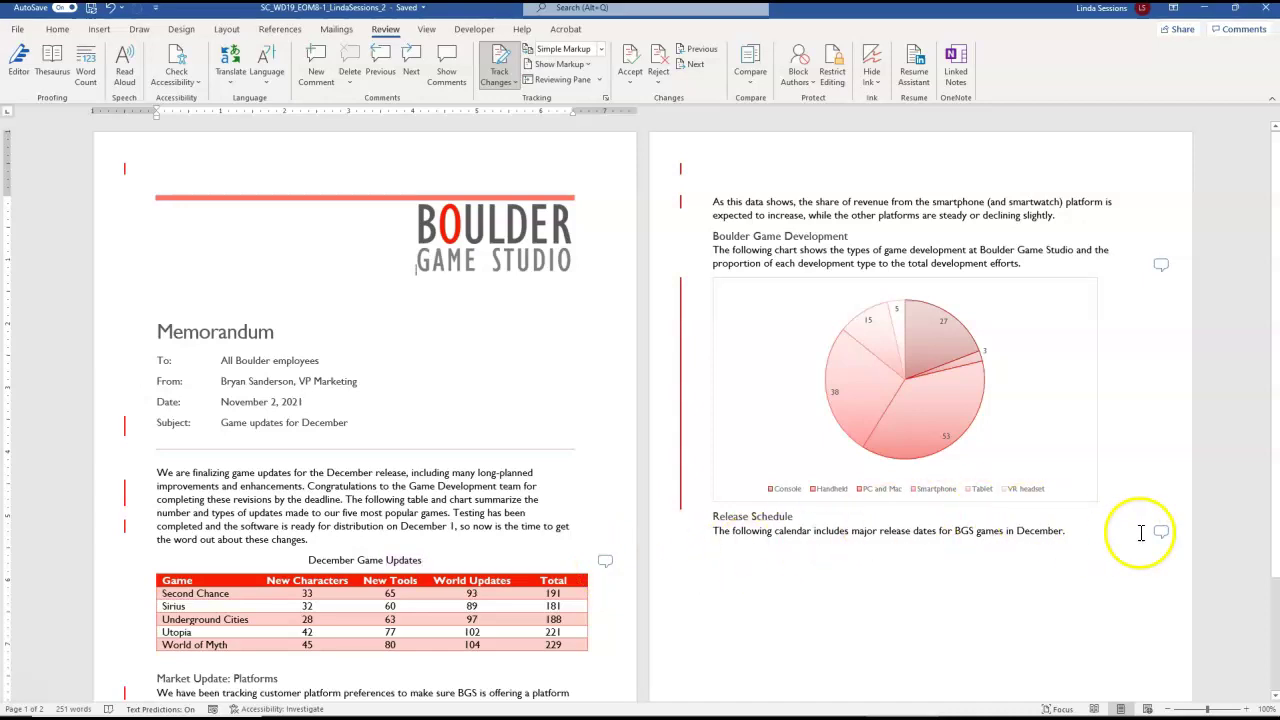
pyautogui.scroll(-2, 580, 570)
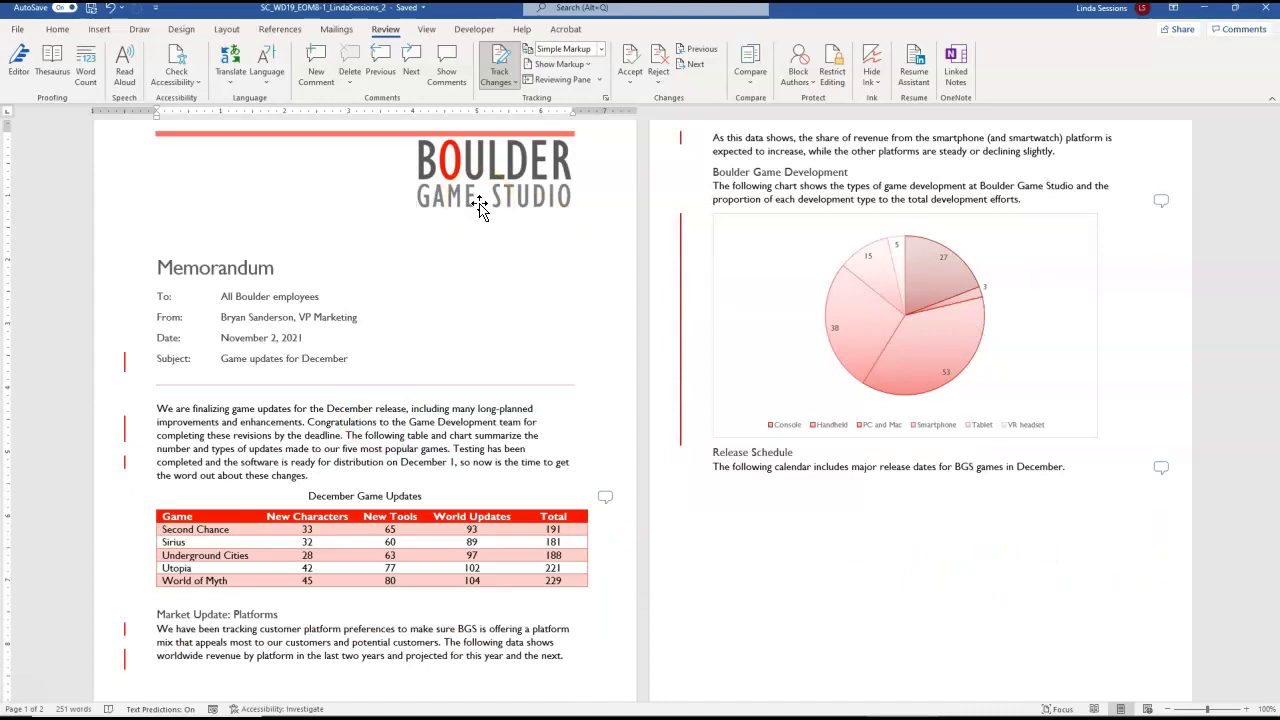
pyautogui.click(602, 48)
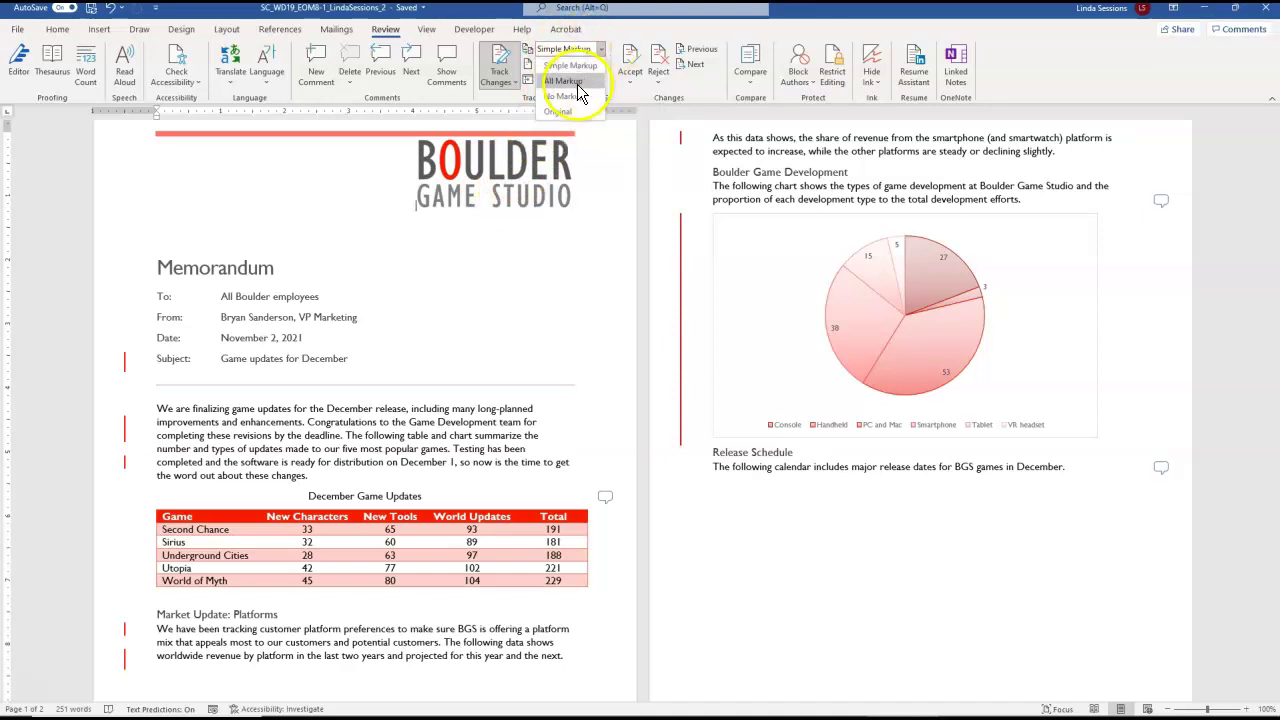
pyautogui.click(577, 82)
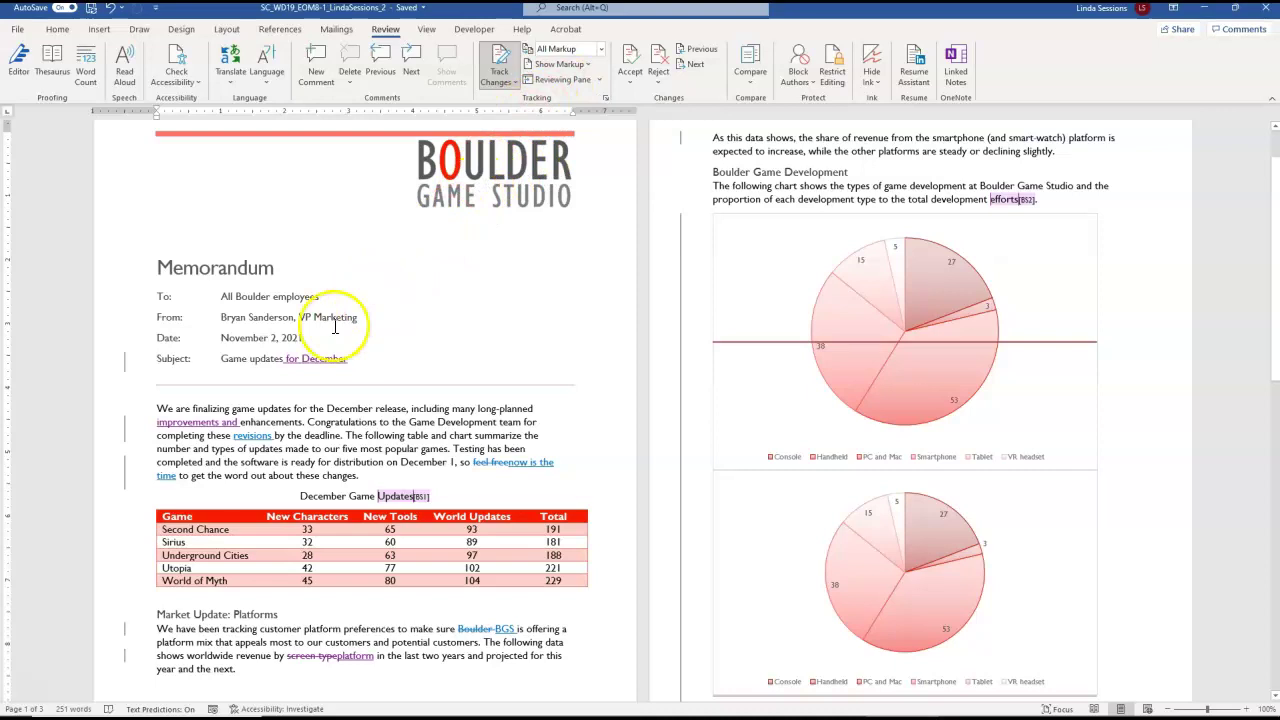
pyautogui.moveTo(310, 361)
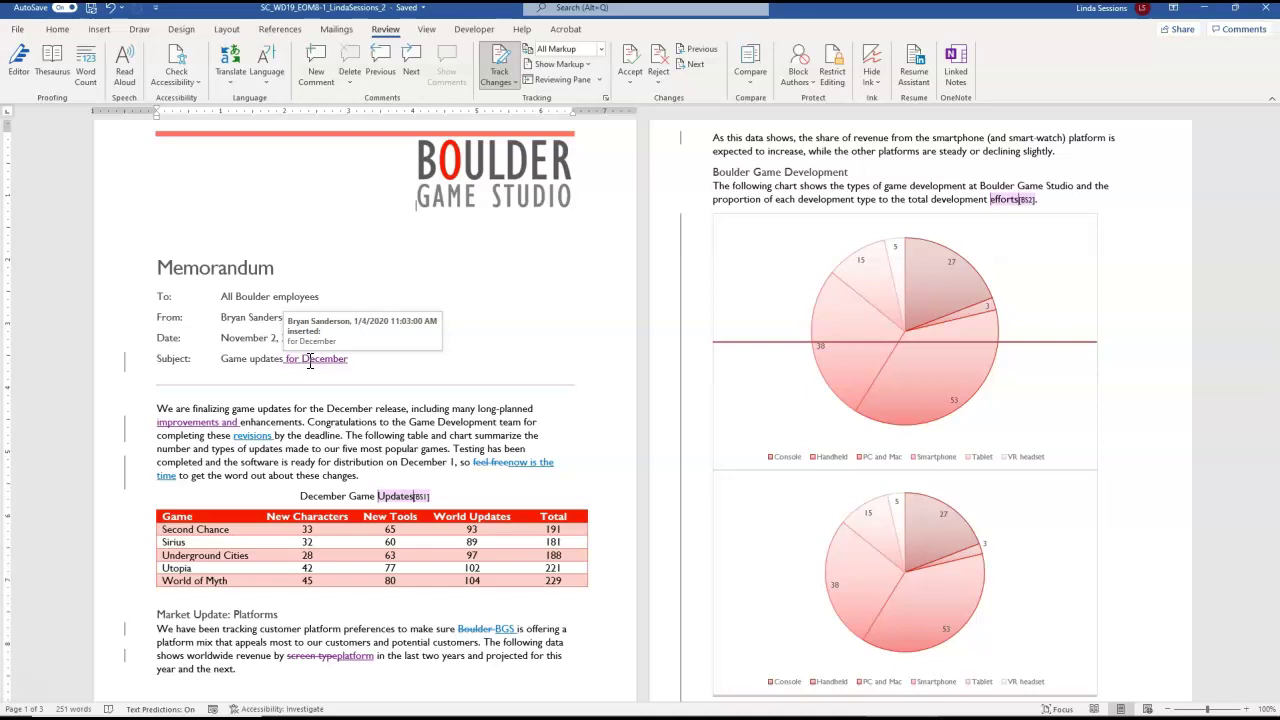
# Step: Accept the tracked insertion 'for December' in the subject line
pyautogui.click(310, 362)
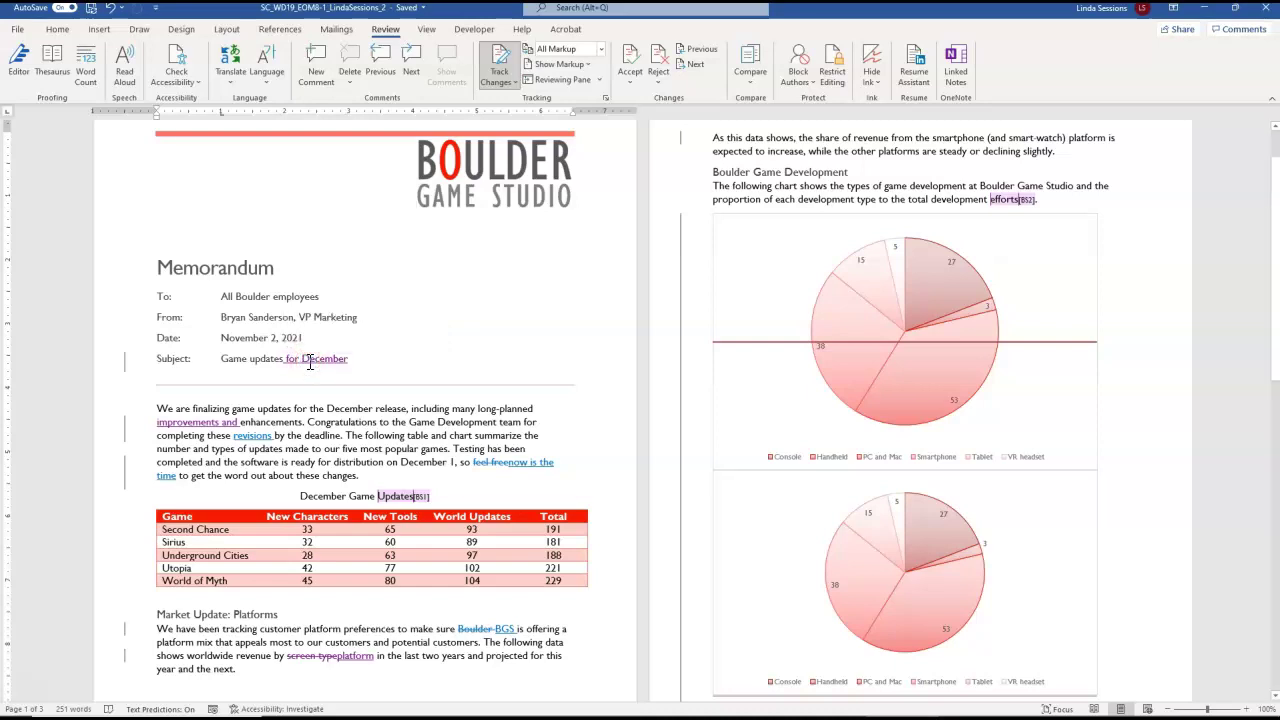
pyautogui.rightClick(311, 364)
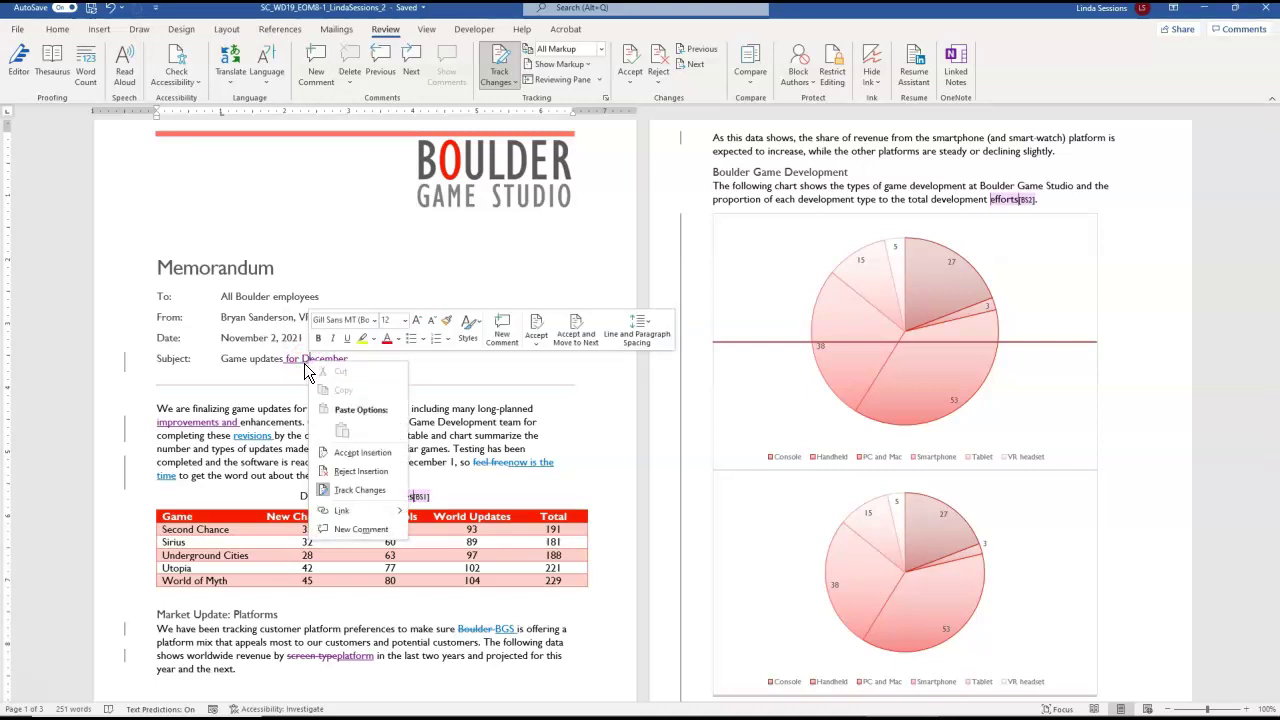
pyautogui.click(352, 455)
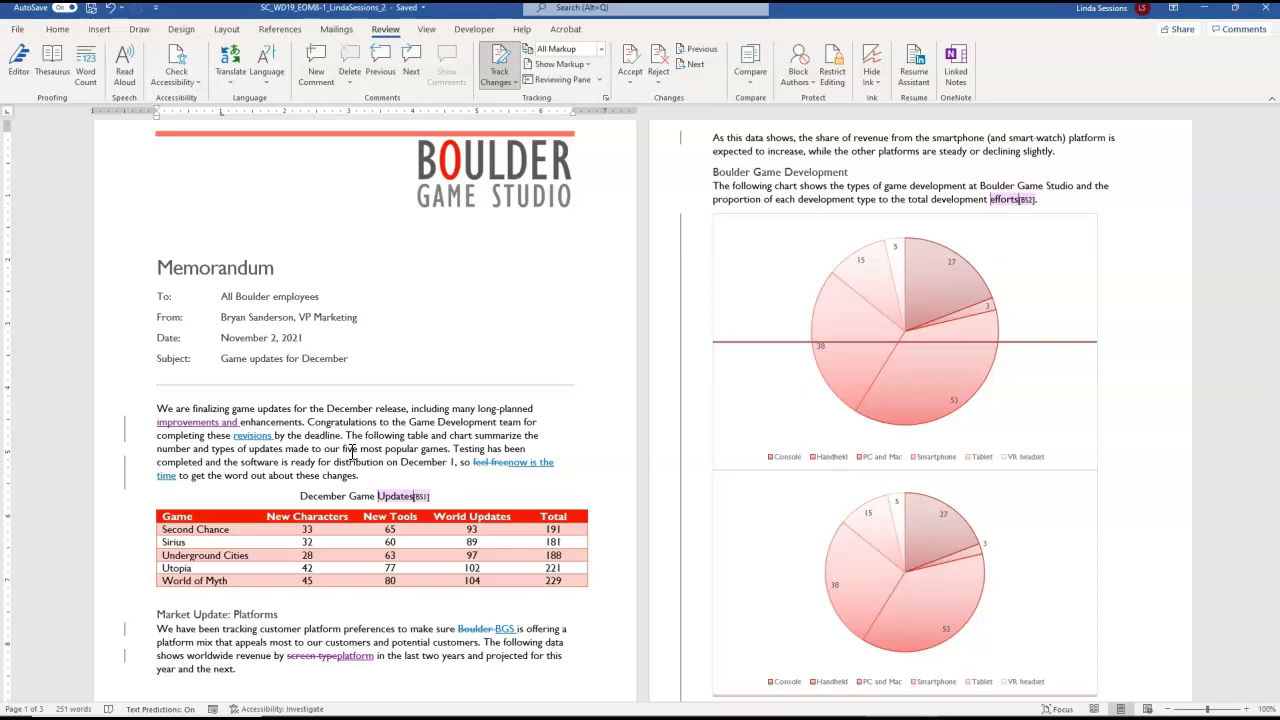
# Step: Reject the insertion 'improvements and' and accept the insertion 'revisions'
pyautogui.rightClick(175, 428)
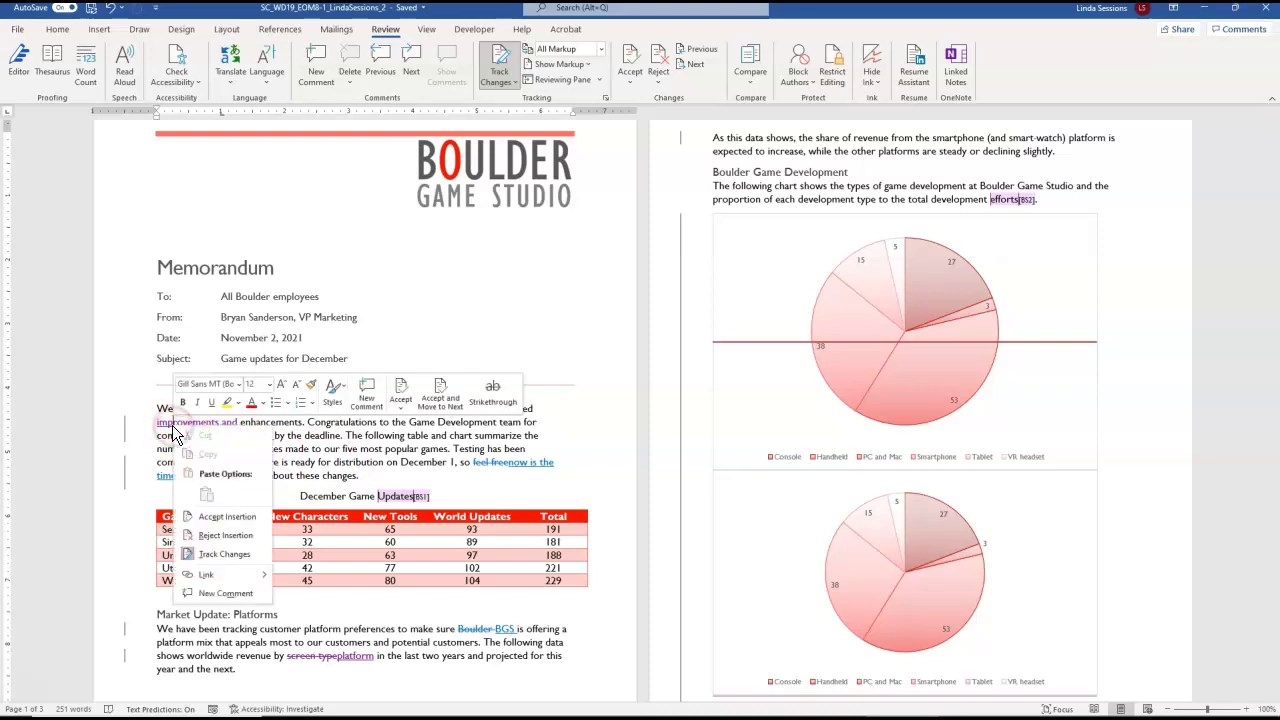
pyautogui.click(210, 535)
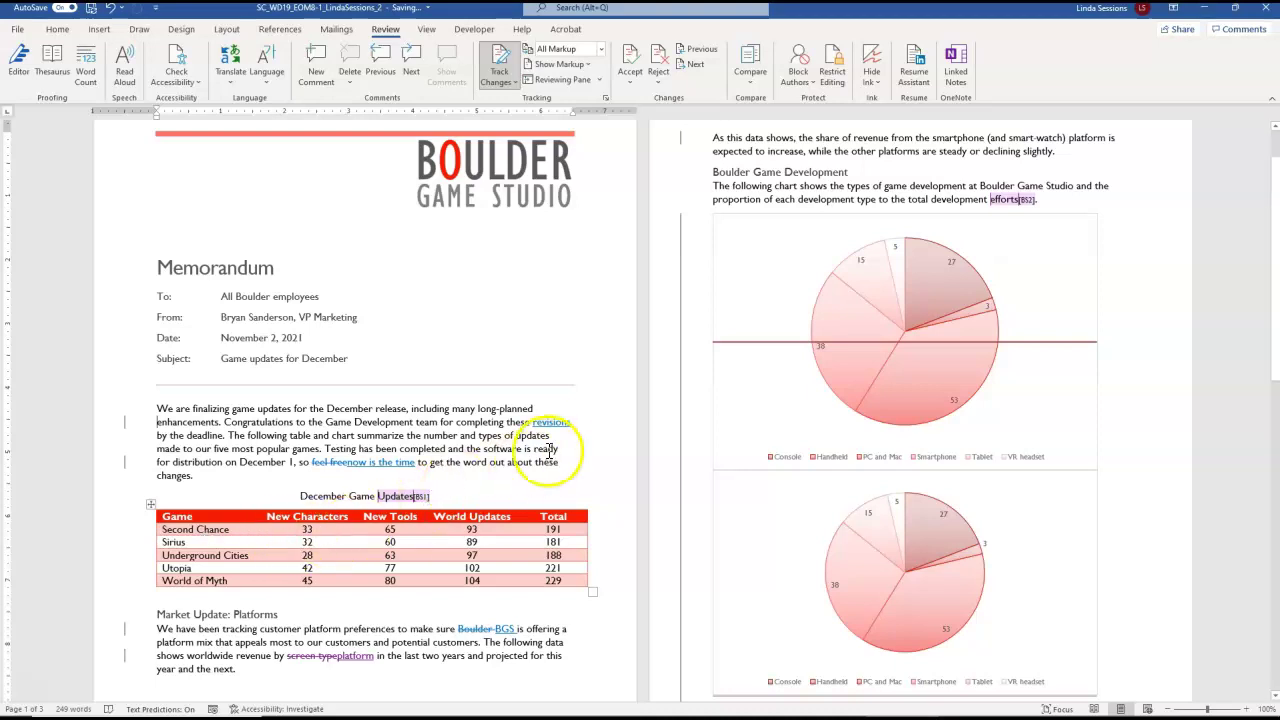
pyautogui.moveTo(551, 425)
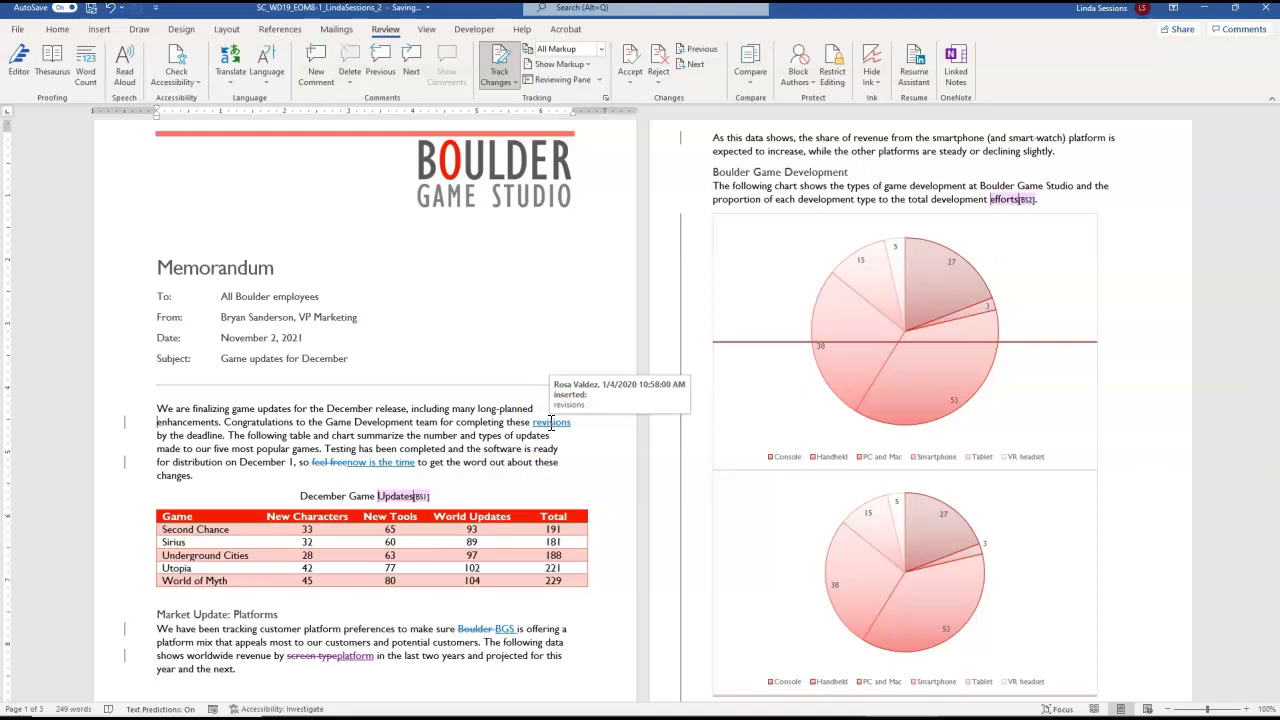
pyautogui.rightClick(550, 425)
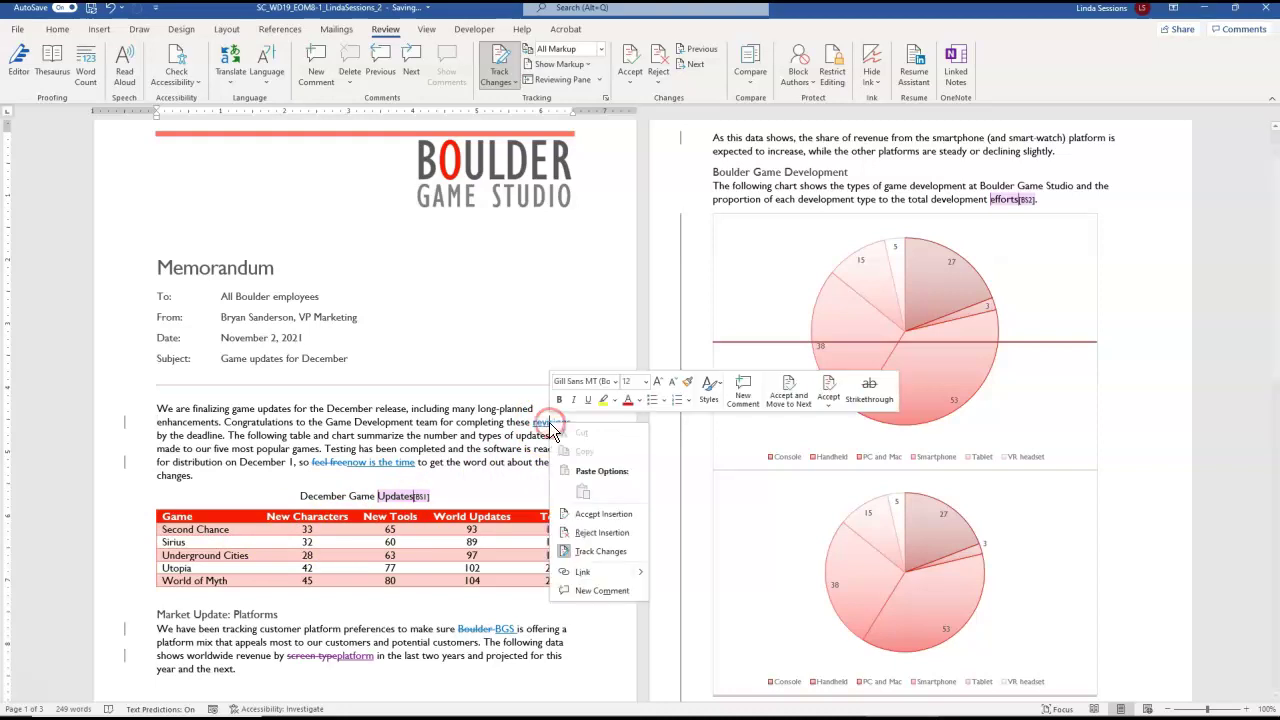
pyautogui.click(583, 514)
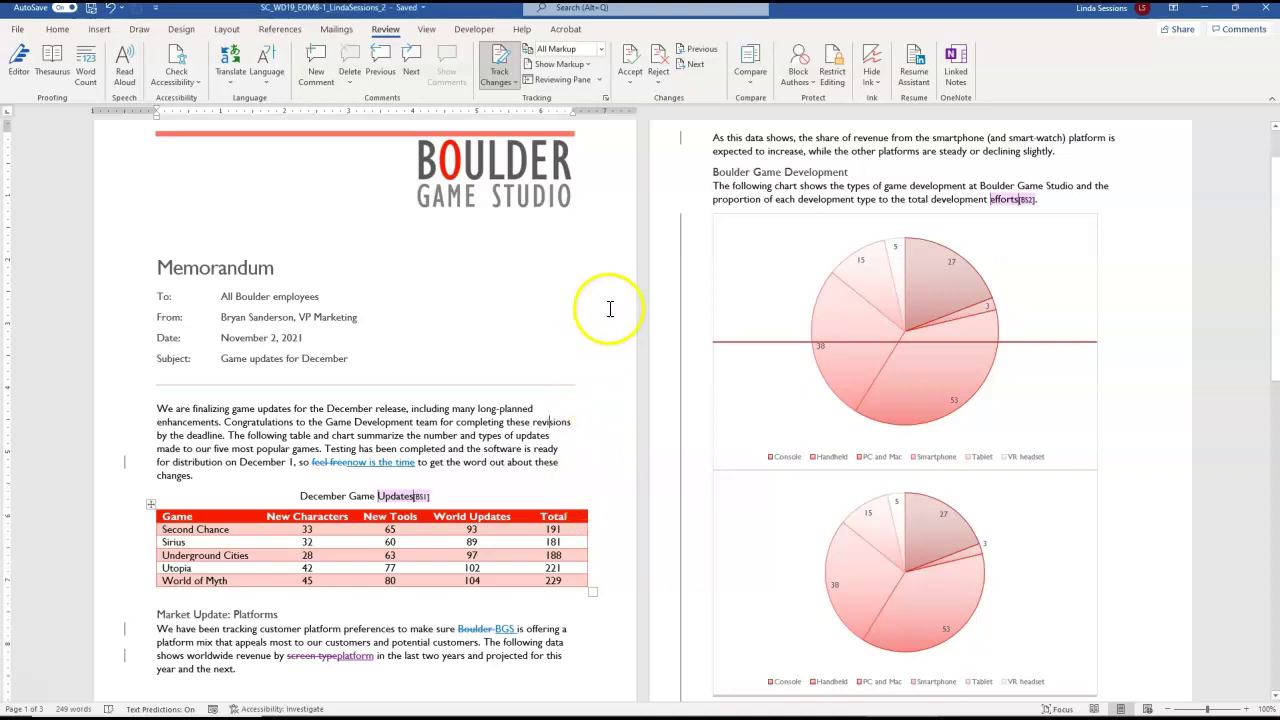
# Step: Accept all remaining tracked changes in the memo
pyautogui.click(629, 84)
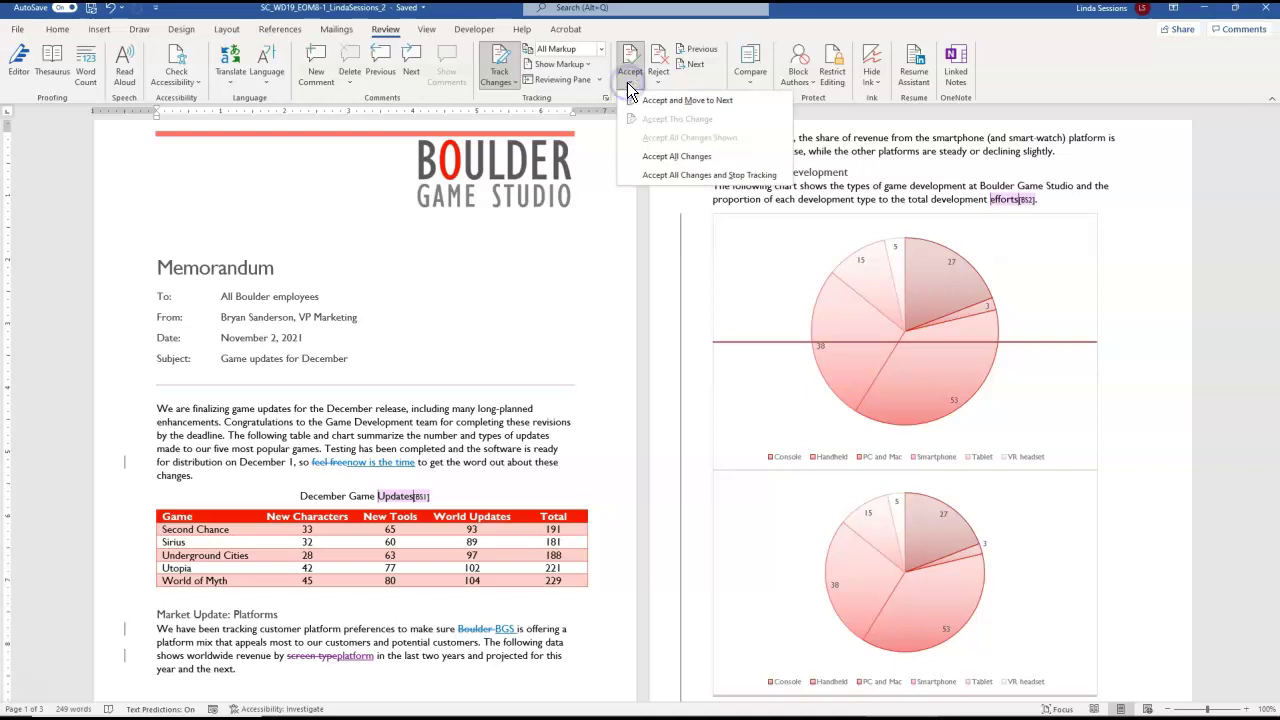
pyautogui.click(649, 156)
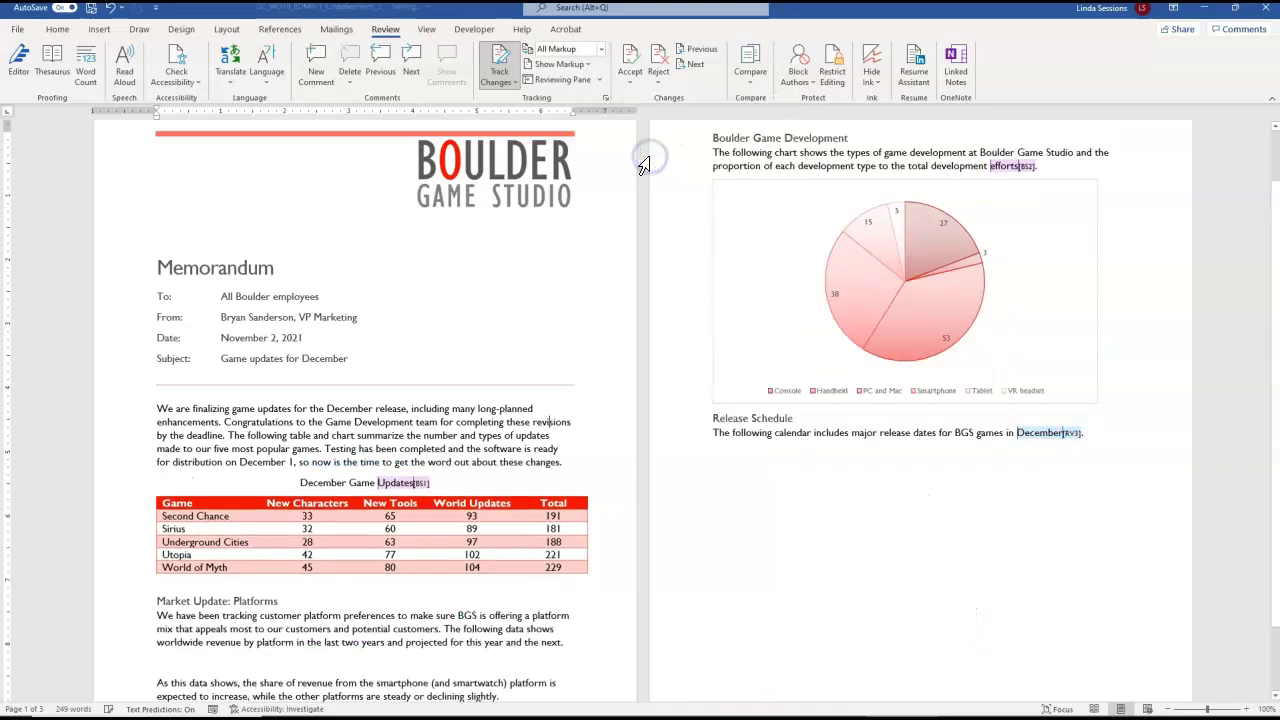
pyautogui.click(643, 157)
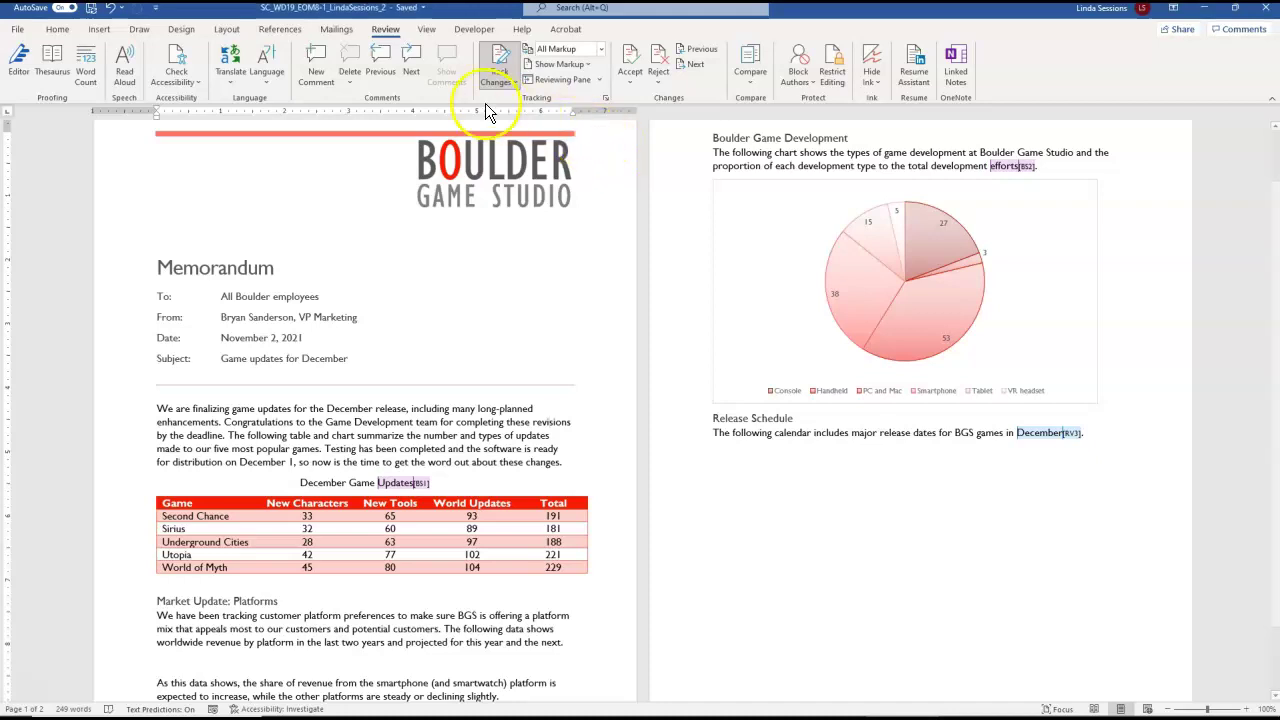
# Step: Insert 'Game Studio' before 'employees' on the To: line
pyautogui.click(273, 297)
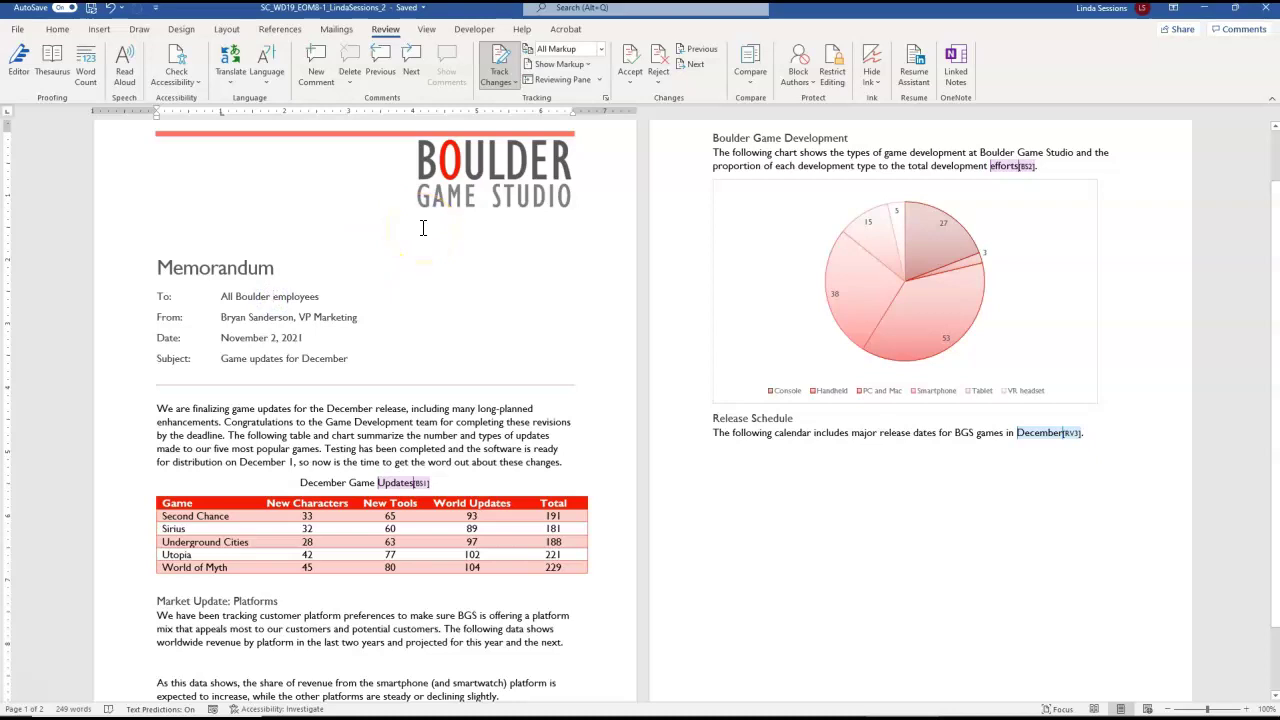
pyautogui.write('Game ')
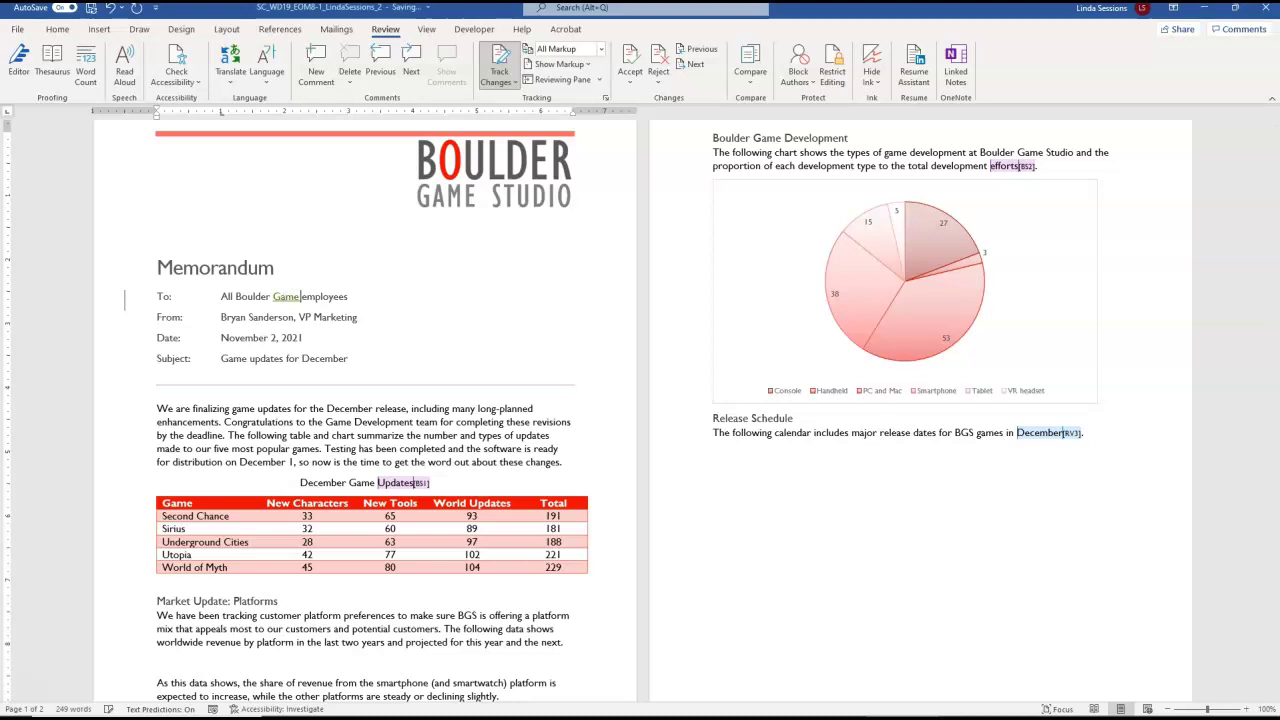
pyautogui.write('Stud')
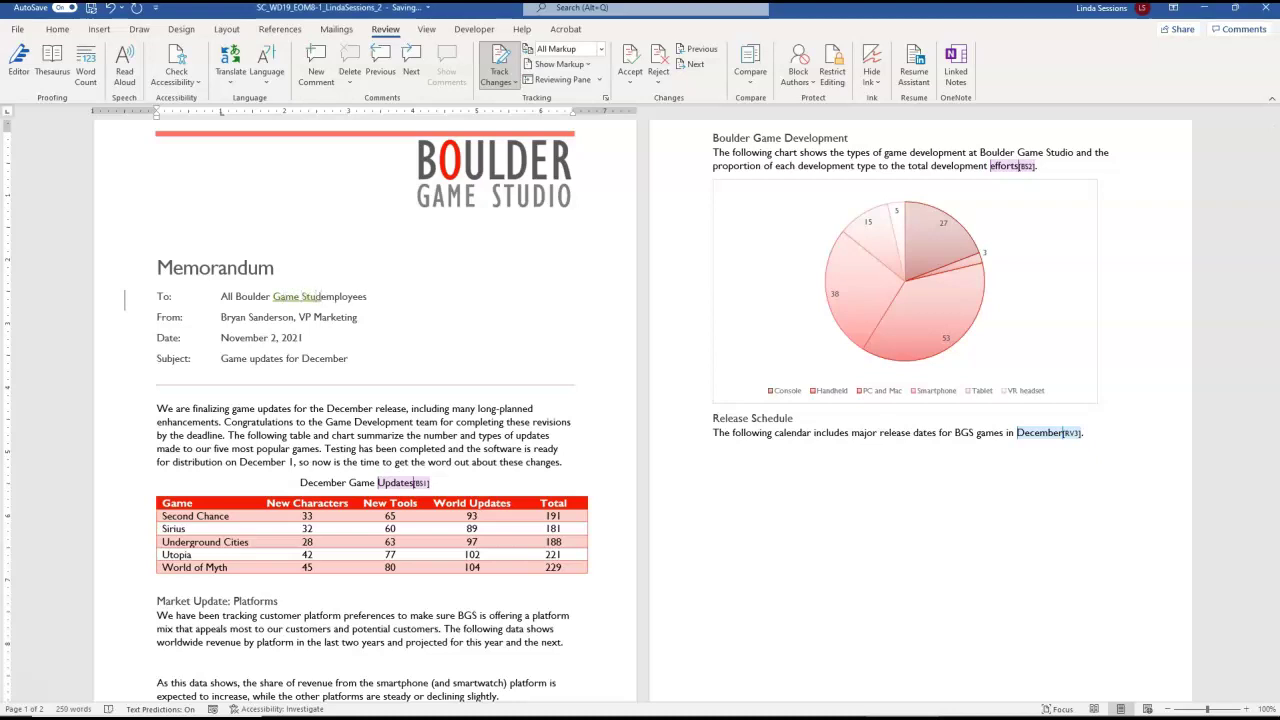
pyautogui.write('io')
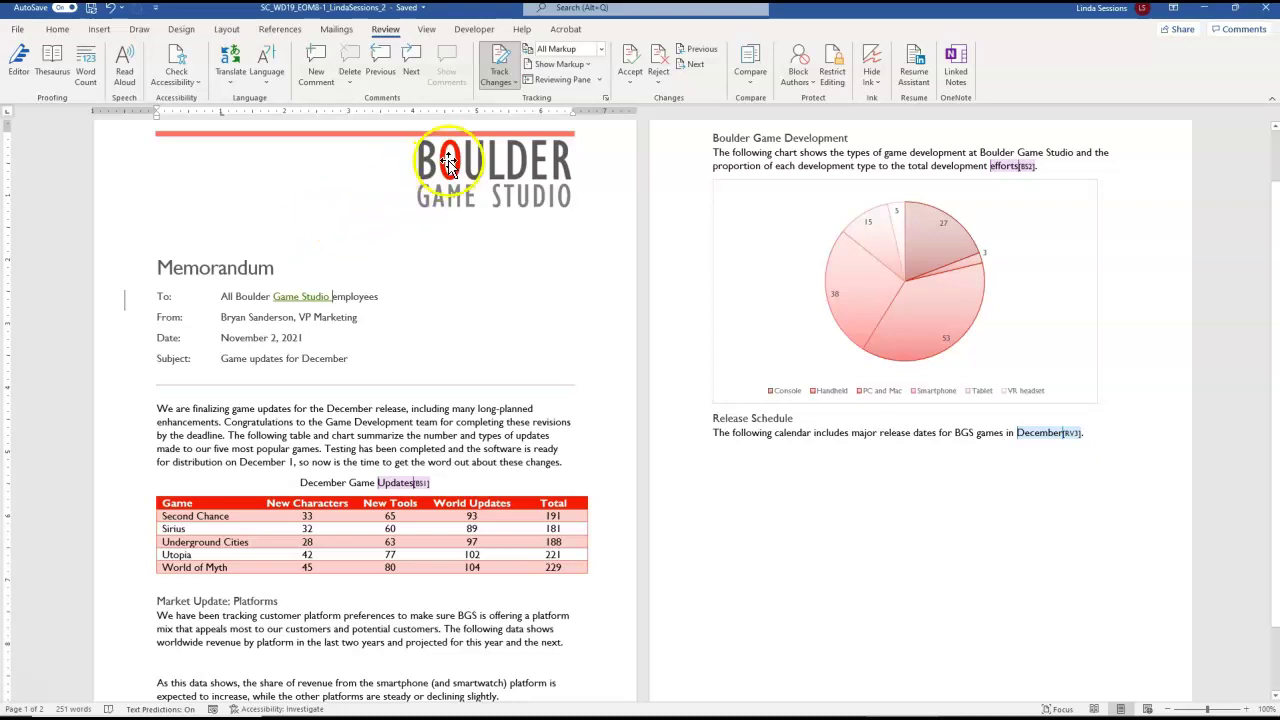
# Step: Switch the review display to Simple Markup and turn Track Changes off
pyautogui.click(600, 51)
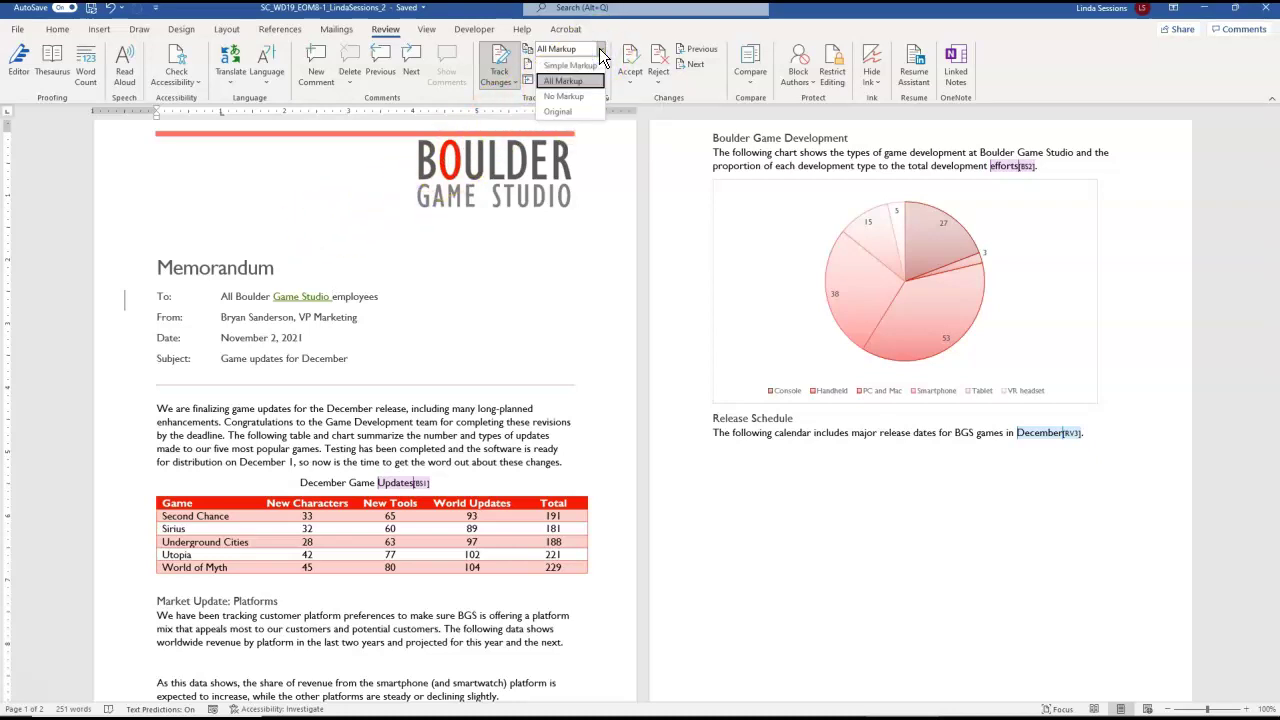
pyautogui.click(587, 63)
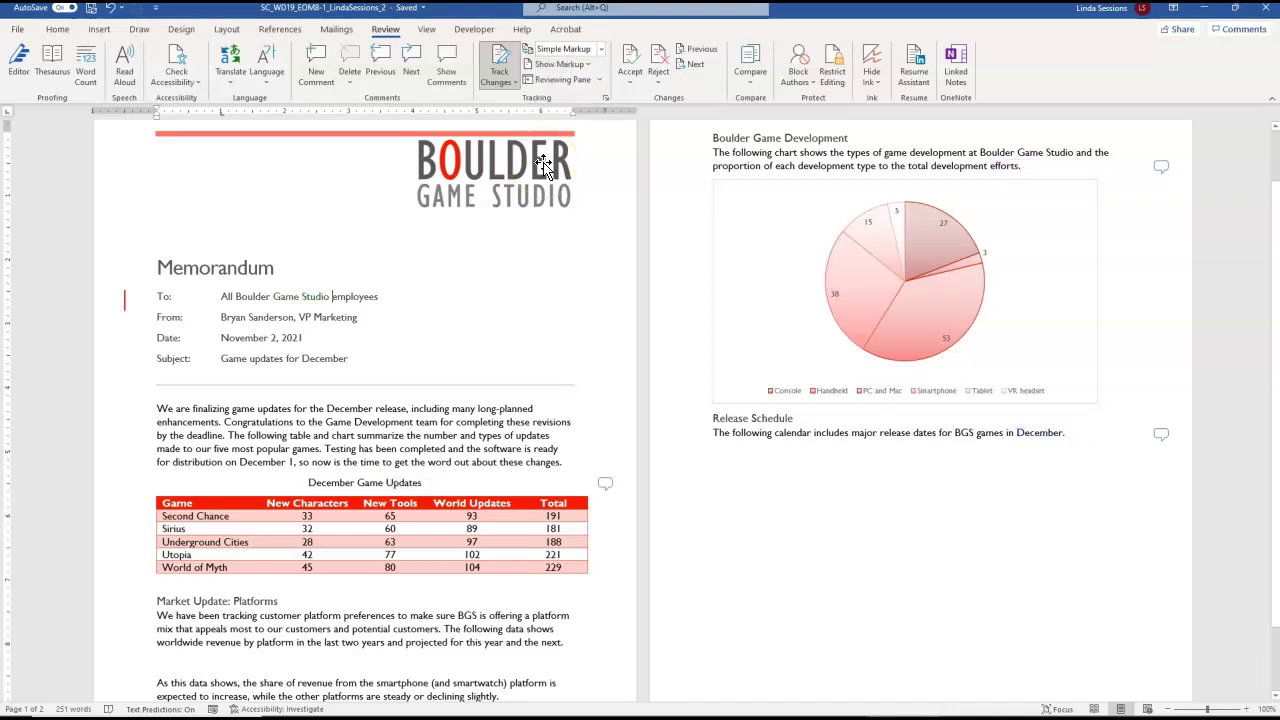
pyautogui.click(500, 62)
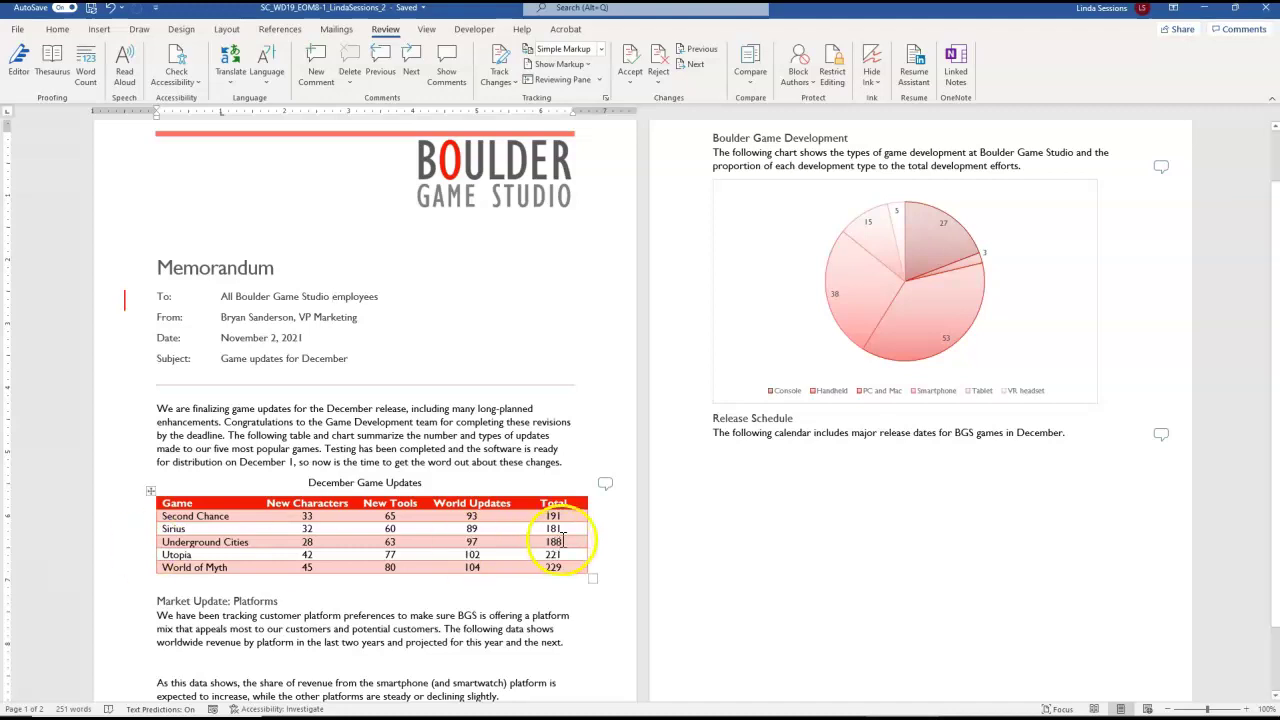
# Step: Read the table's comment, then insert a Clustered Column chart
pyautogui.click(605, 484)
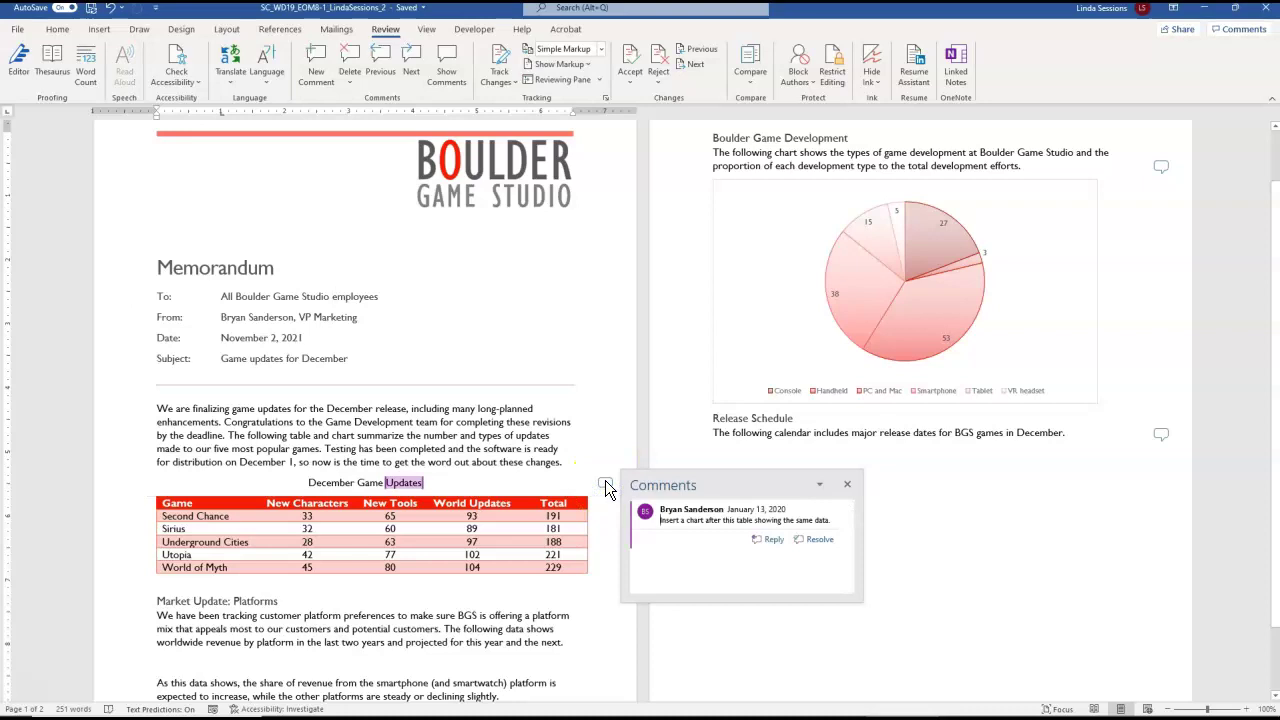
pyautogui.click(847, 485)
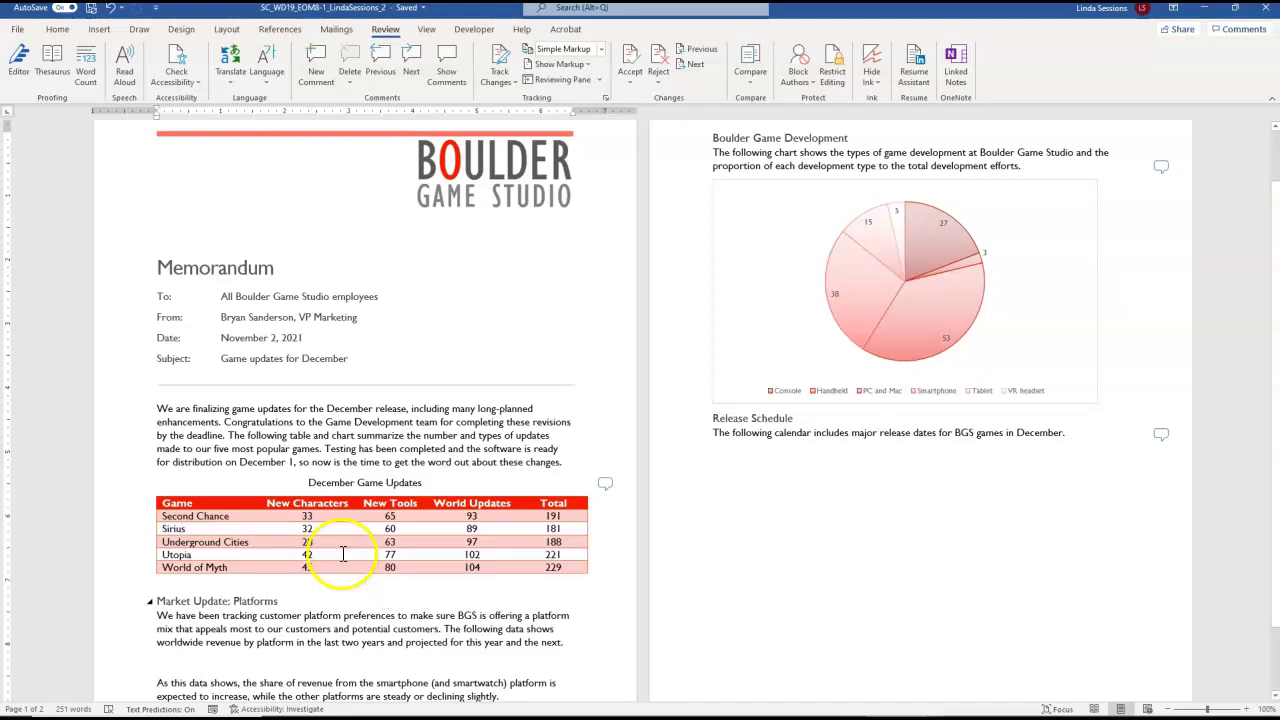
pyautogui.click(103, 30)
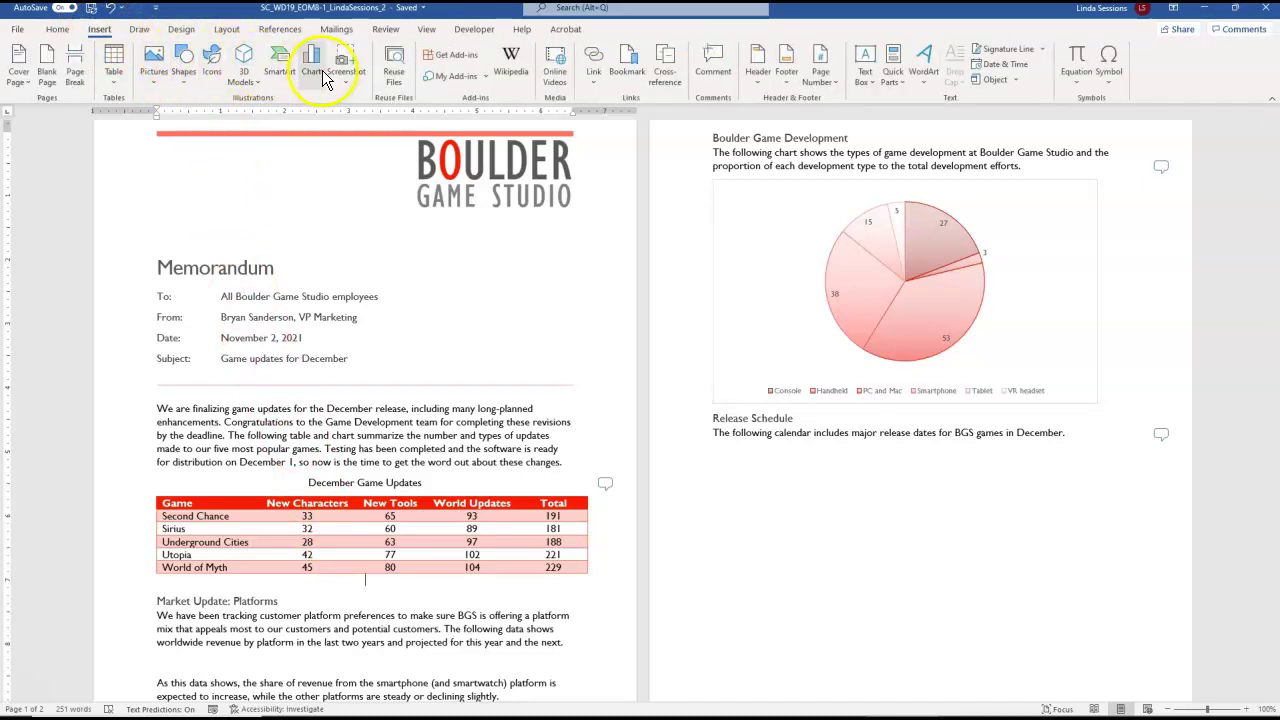
pyautogui.click(311, 68)
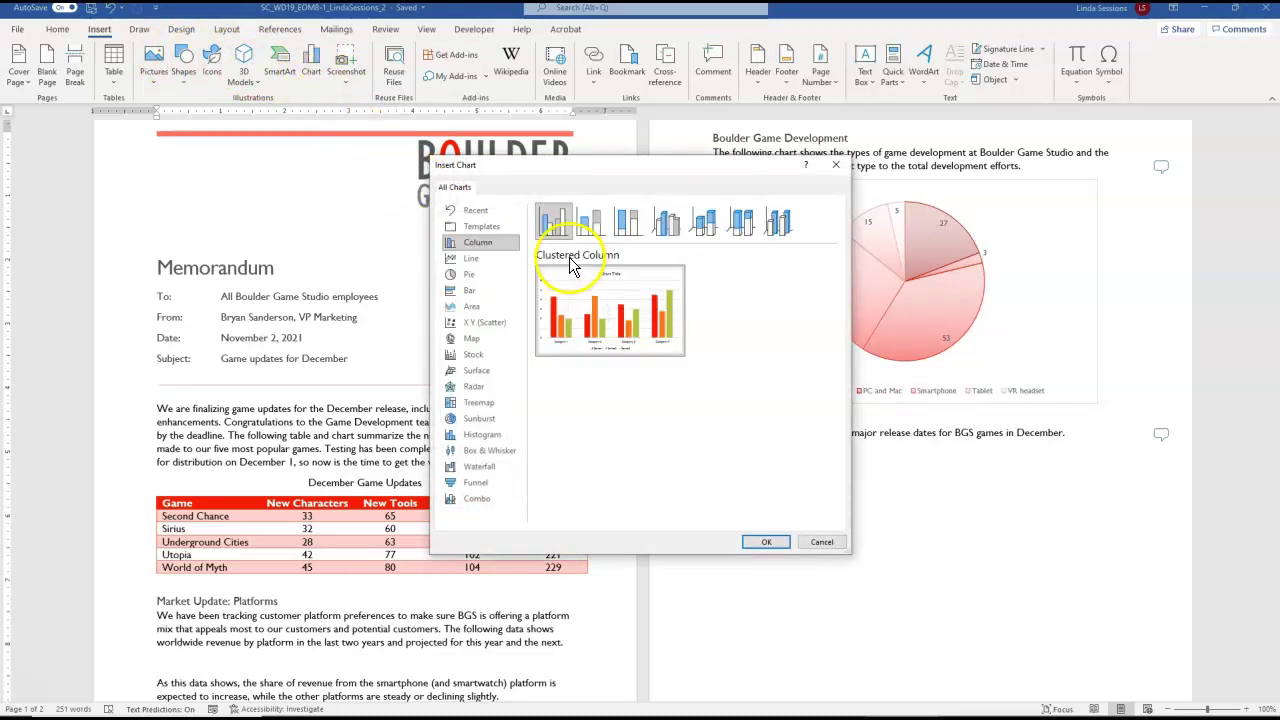
pyautogui.click(766, 542)
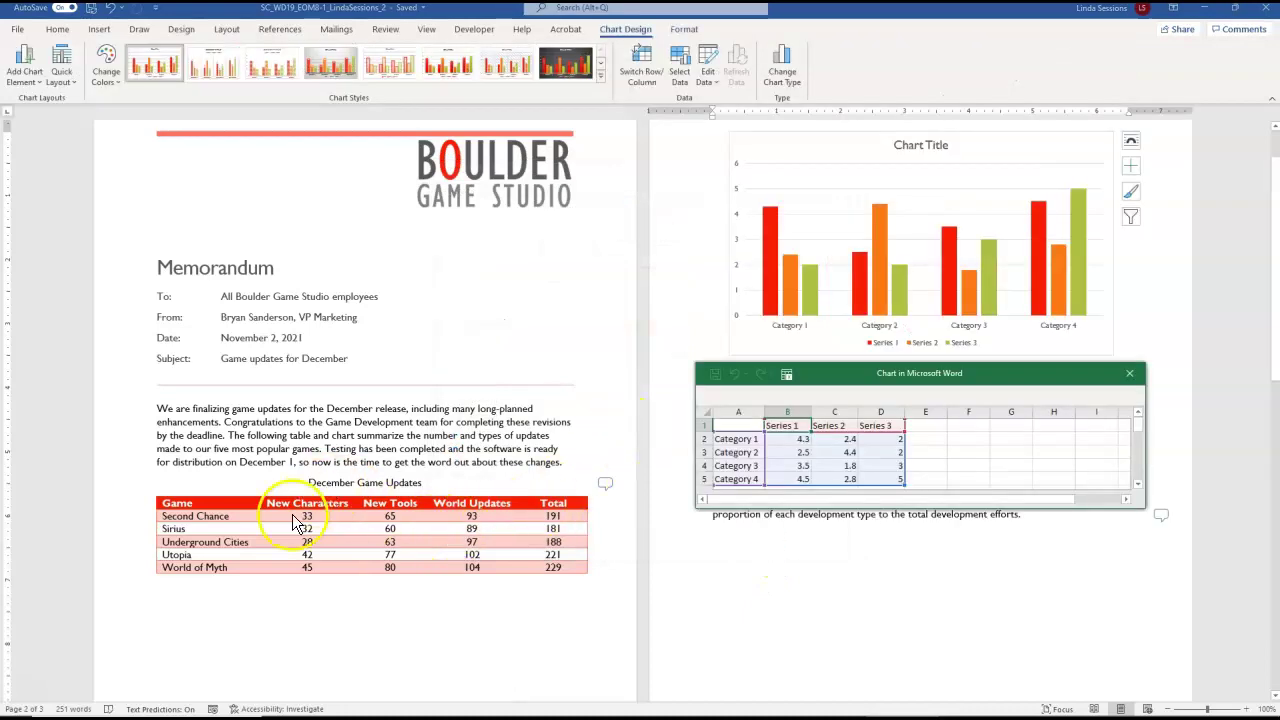
# Step: Paste the December Game Updates table into the chart's data sheet
pyautogui.click(188, 506)
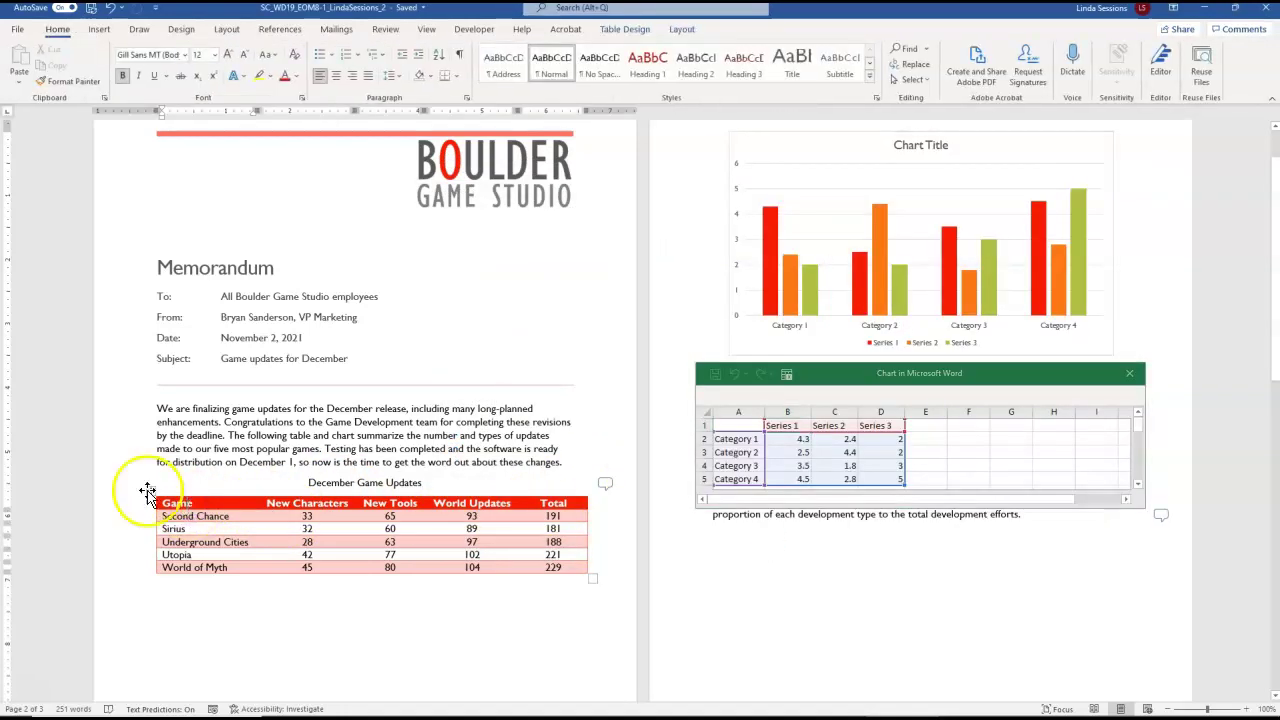
pyautogui.click(149, 490)
pyautogui.hotkey('ctrl', 'c')
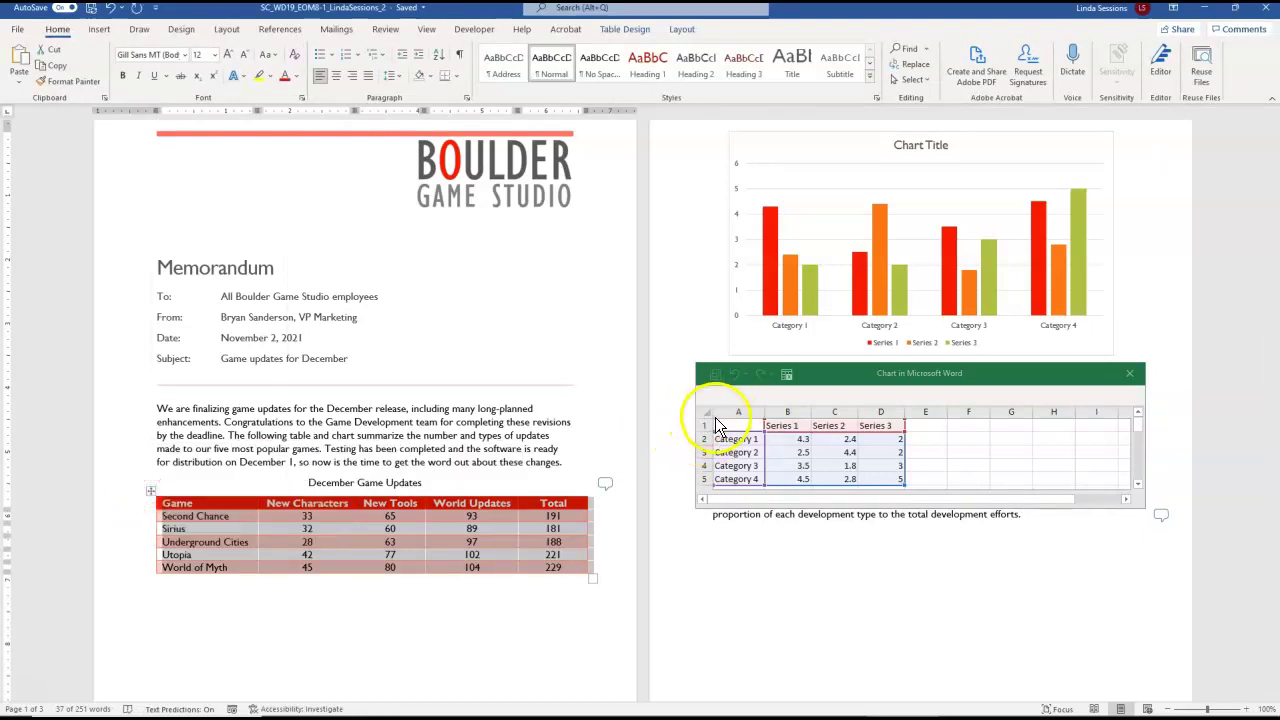
pyautogui.click(706, 414)
pyautogui.click(707, 412)
pyautogui.rightClick(707, 412)
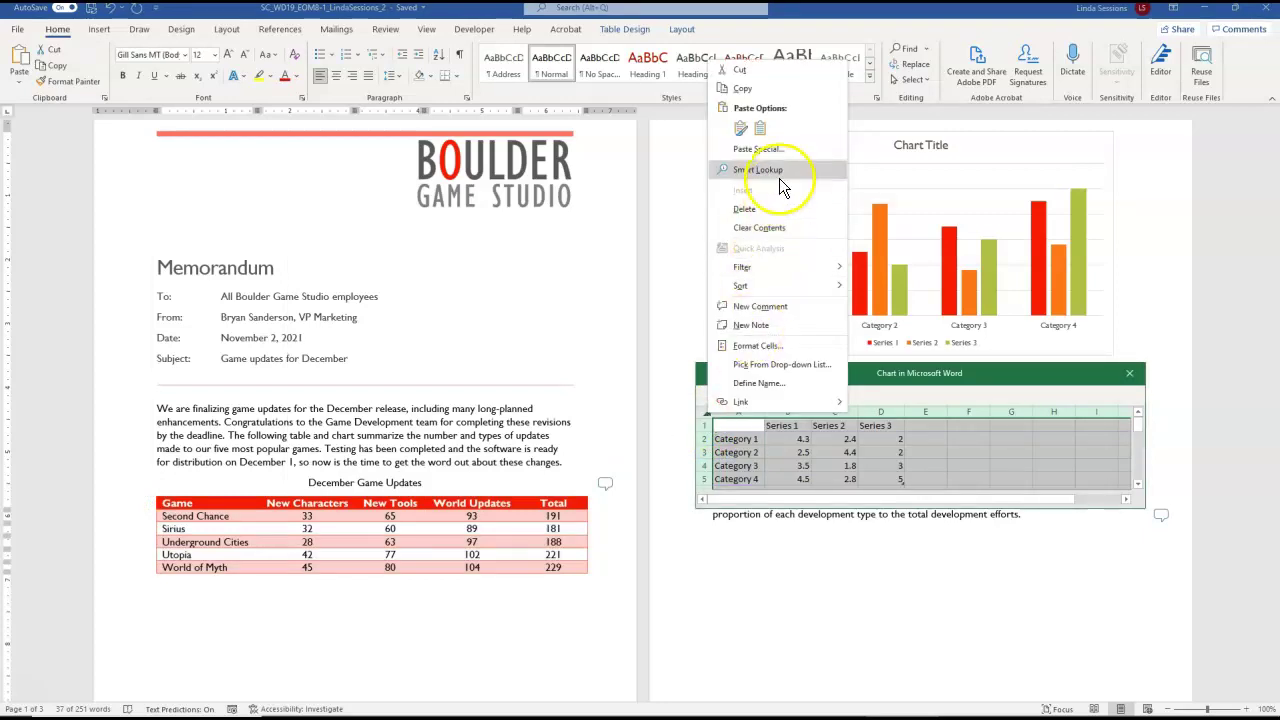
pyautogui.click(760, 128)
pyautogui.click(617, 402)
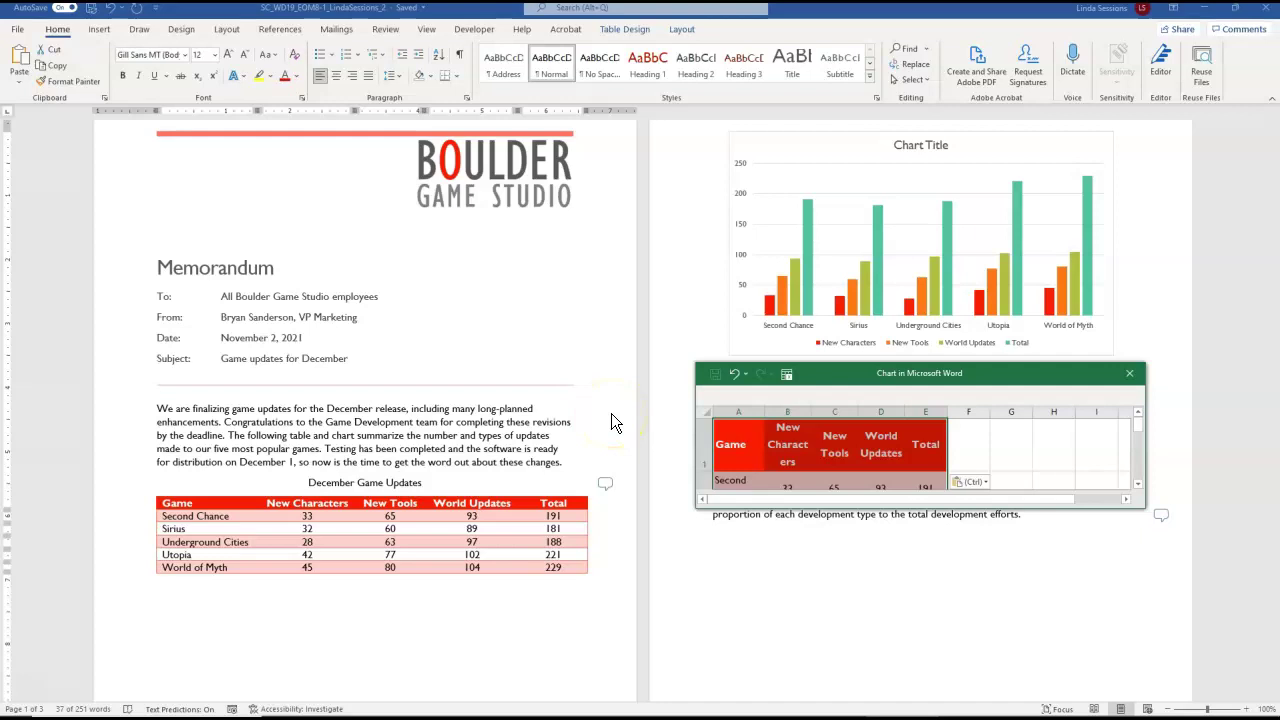
# Step: Delete the Total column from the chart data and close the data sheet
pyautogui.click(923, 411)
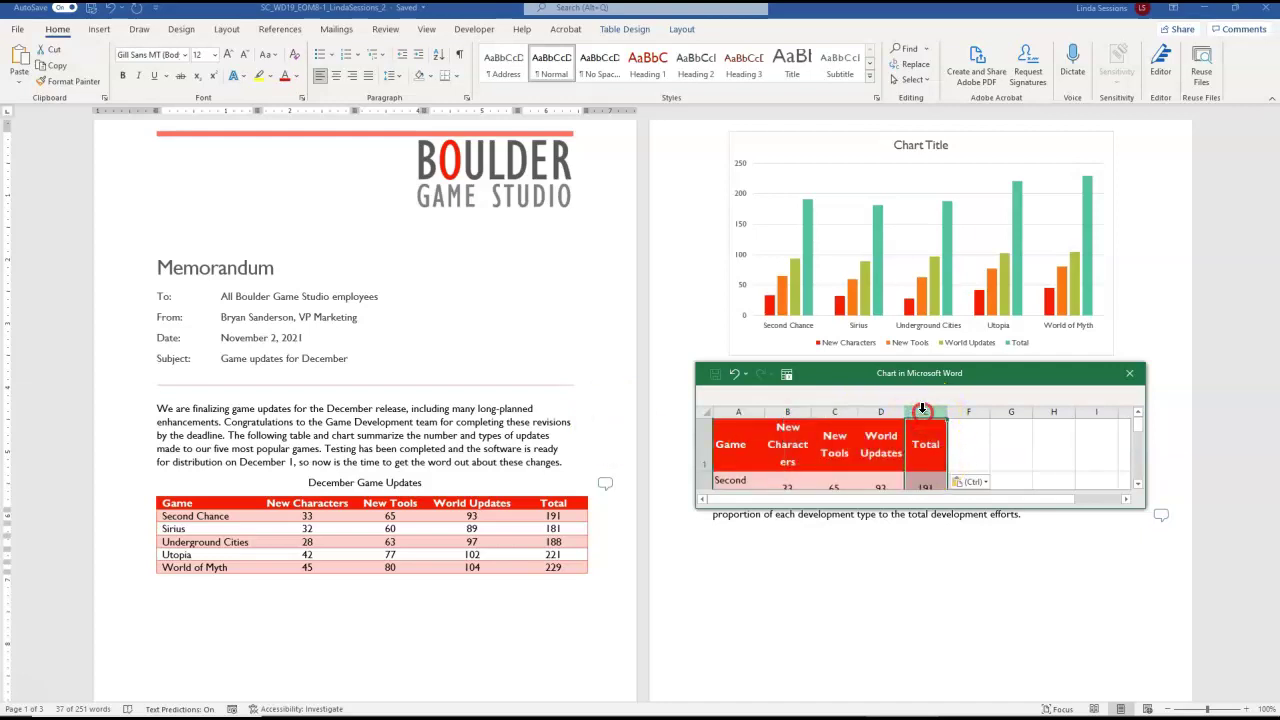
pyautogui.rightClick(923, 411)
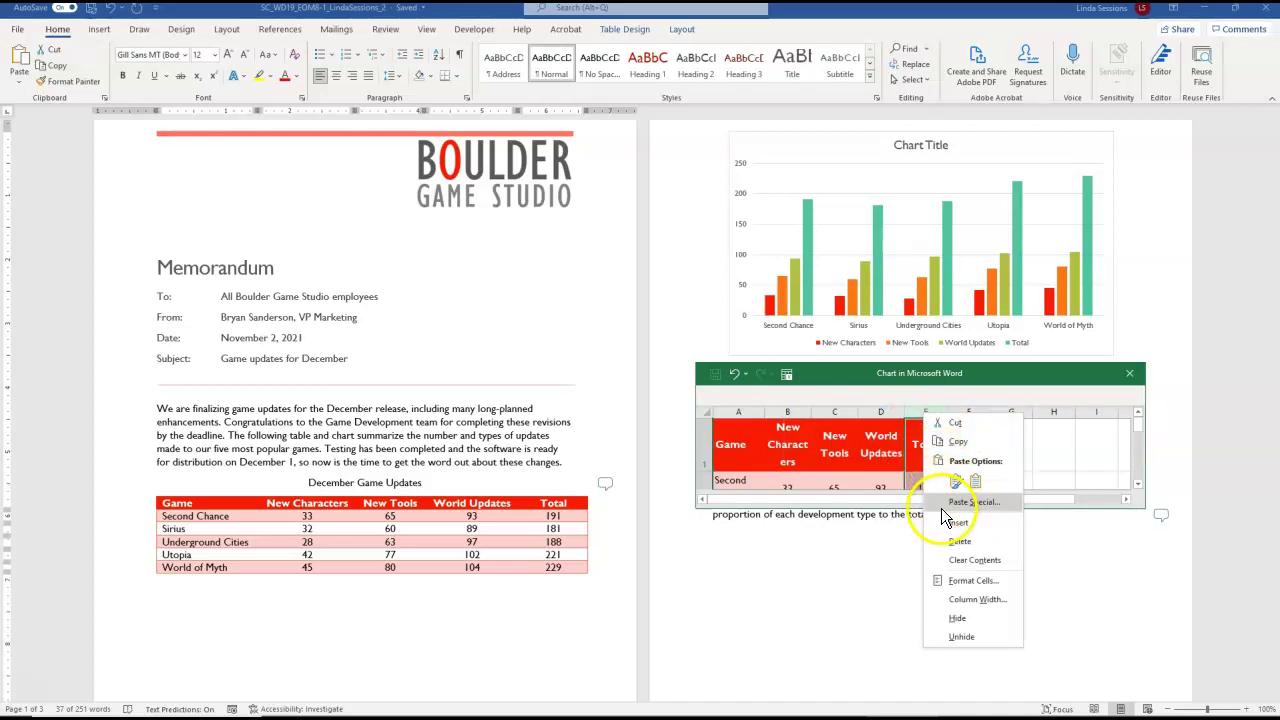
pyautogui.click(960, 541)
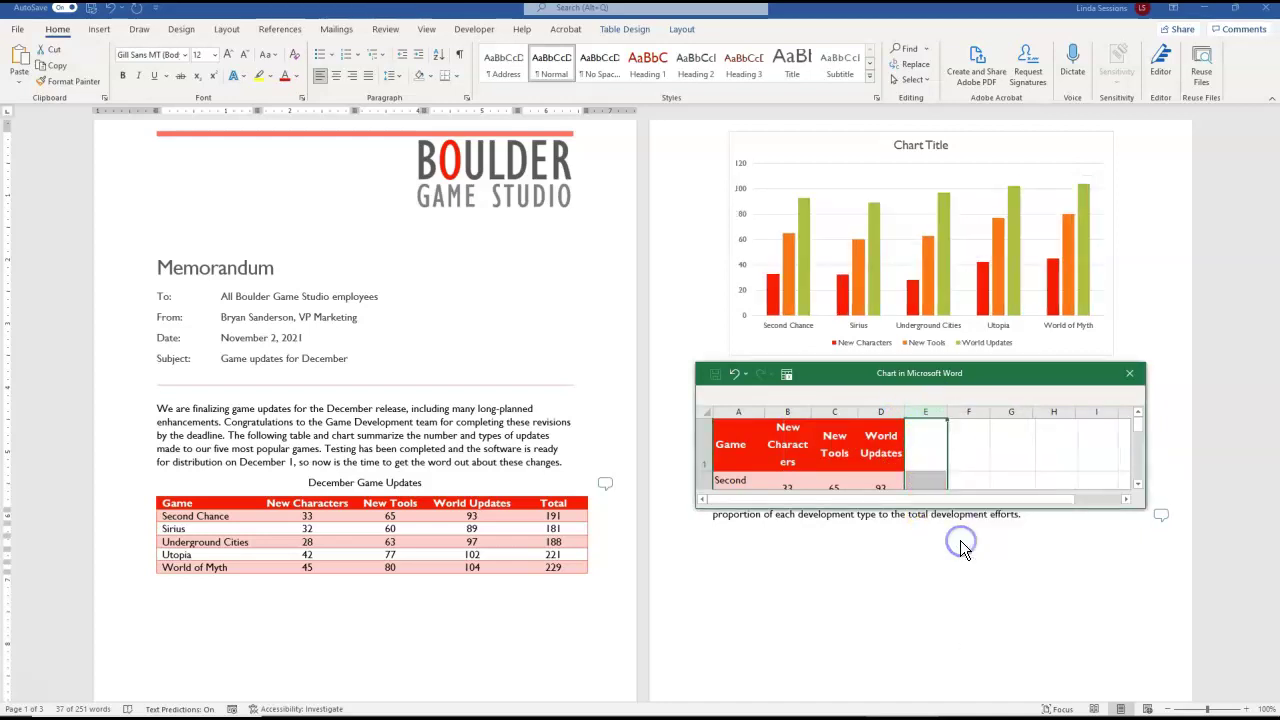
pyautogui.click(1133, 373)
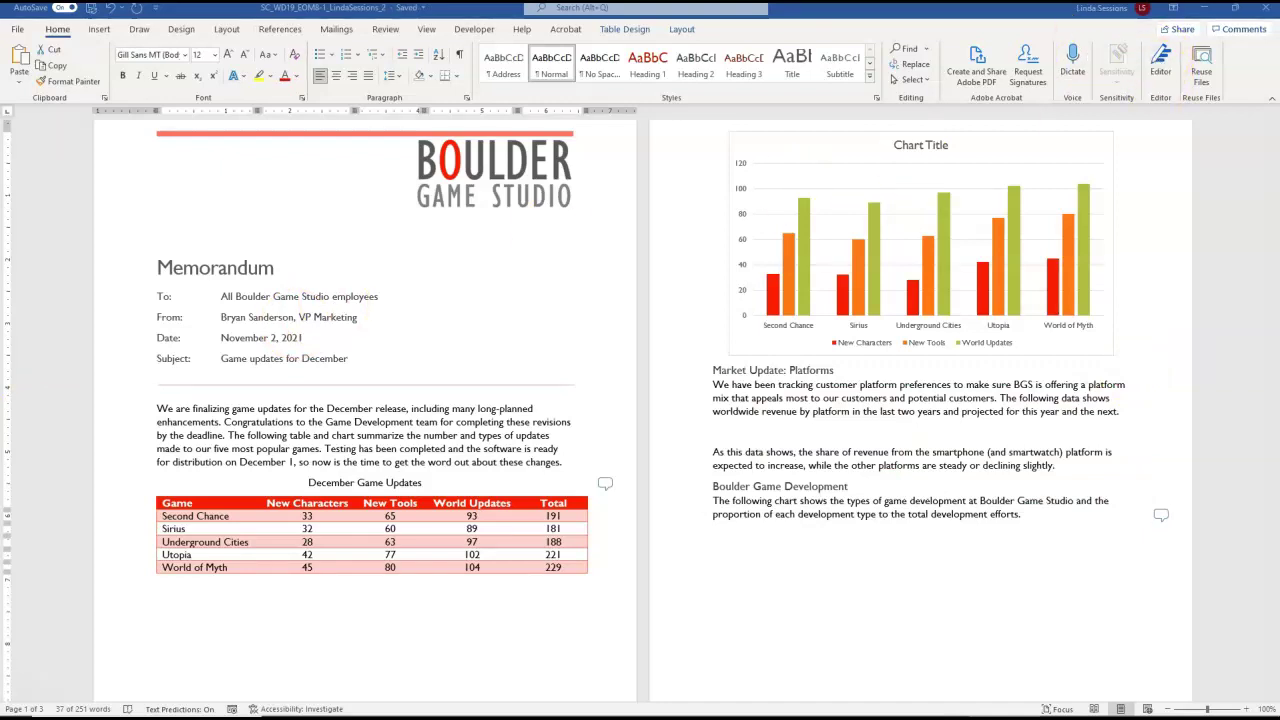
# Step: Delete the column chart's title
pyautogui.click(907, 142)
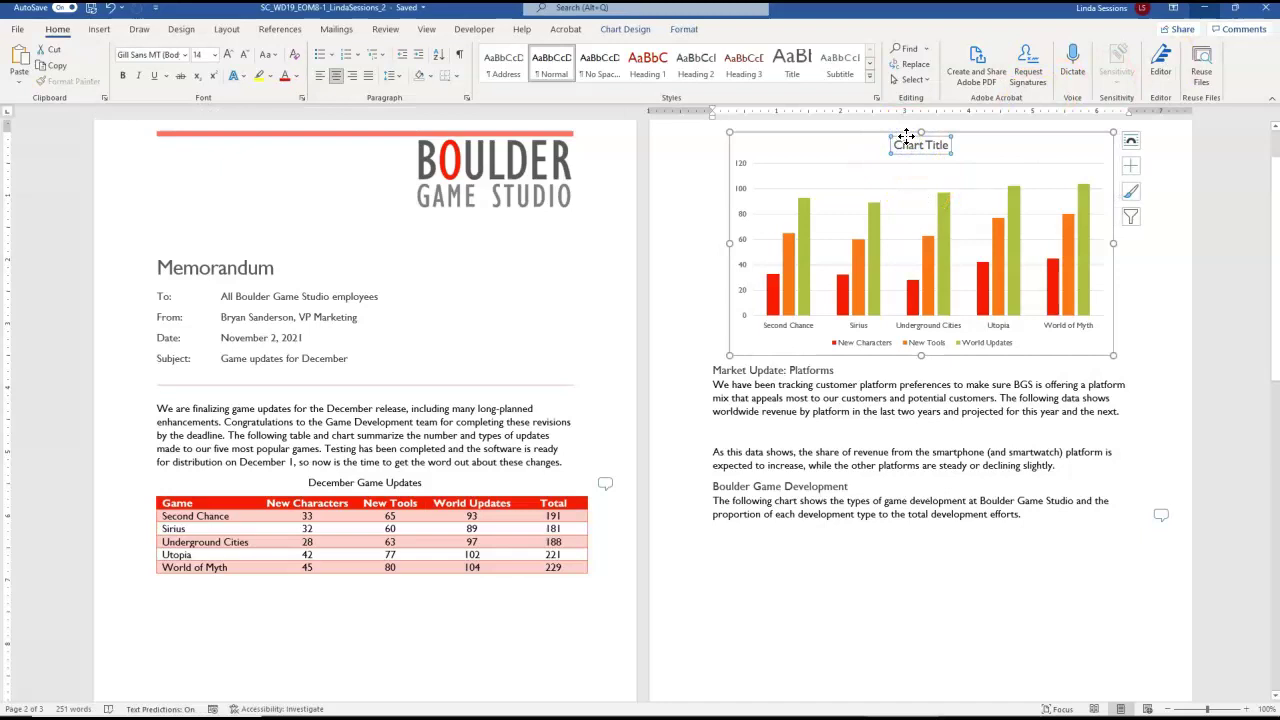
pyautogui.press('Delete')
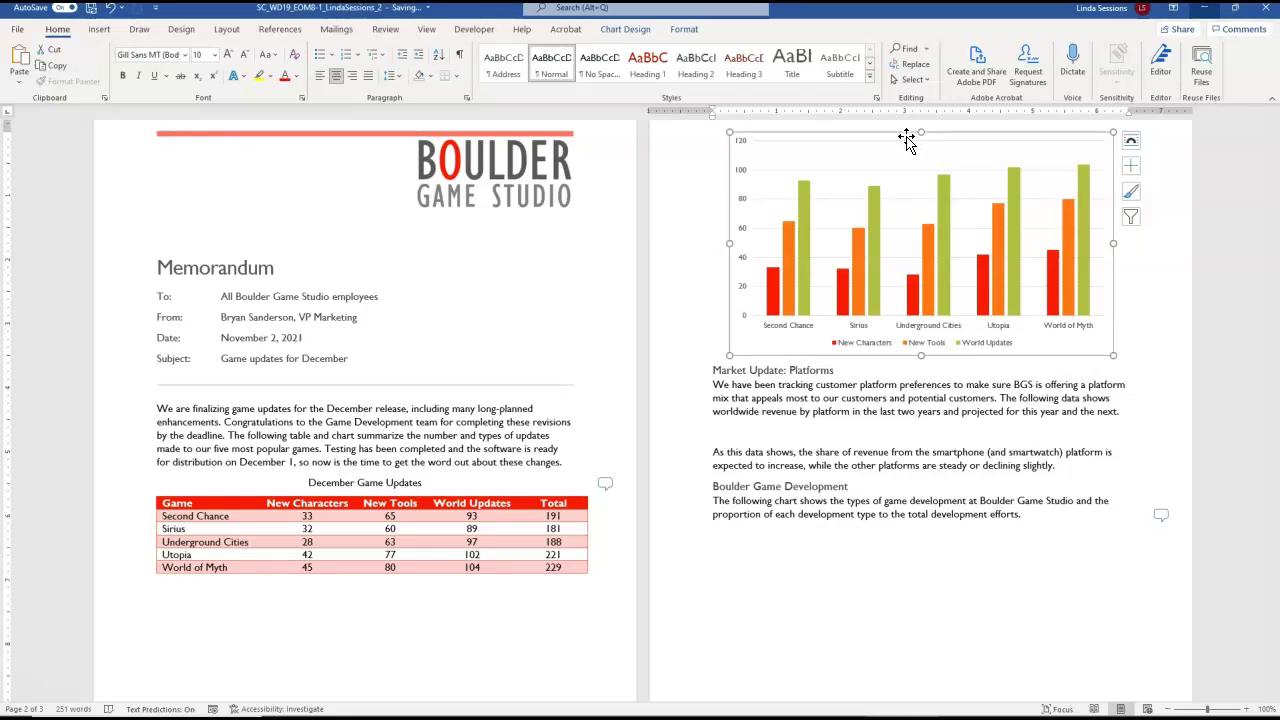
pyautogui.click(886, 150)
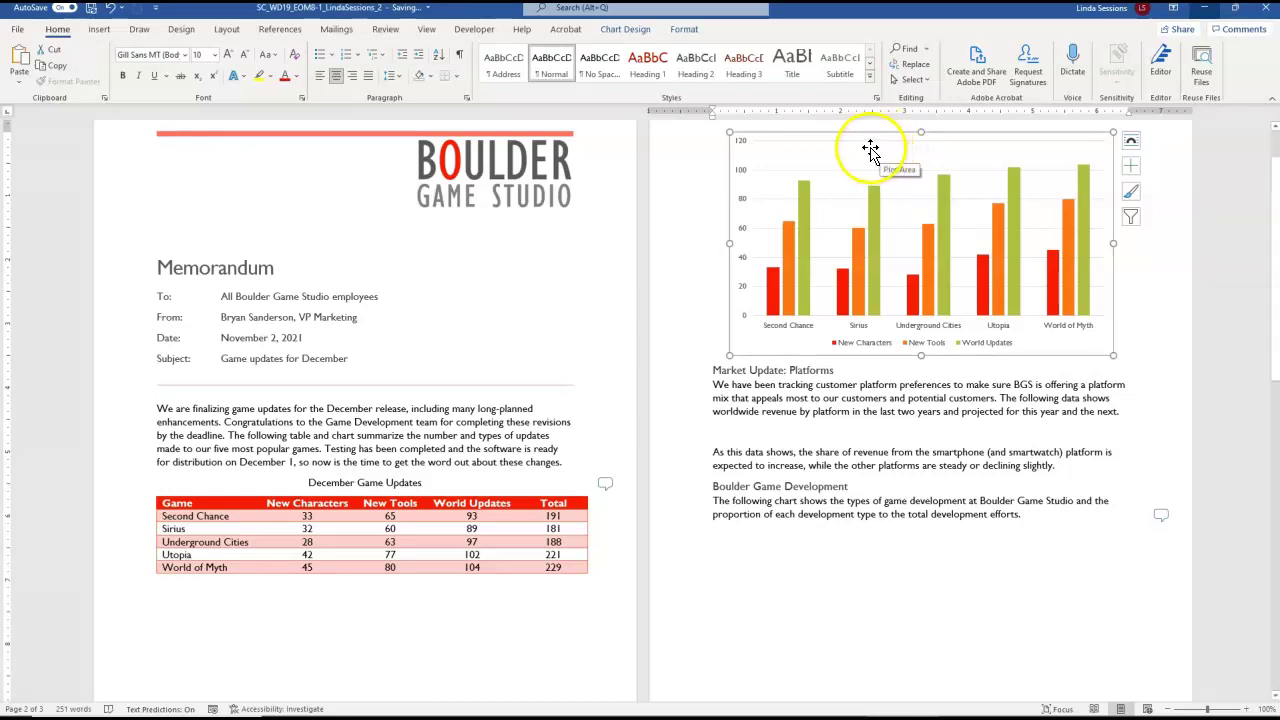
# Step: Add a primary vertical axis title reading 'Number of Updates'
pyautogui.click(621, 31)
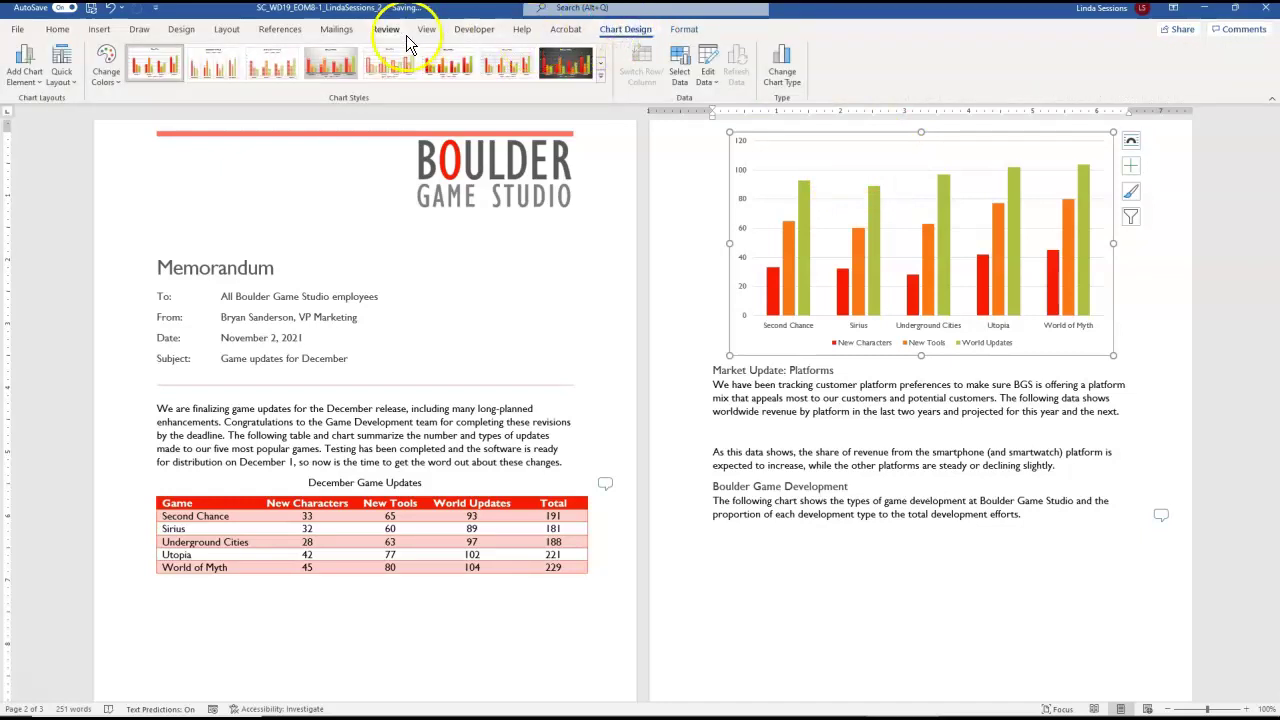
pyautogui.click(29, 86)
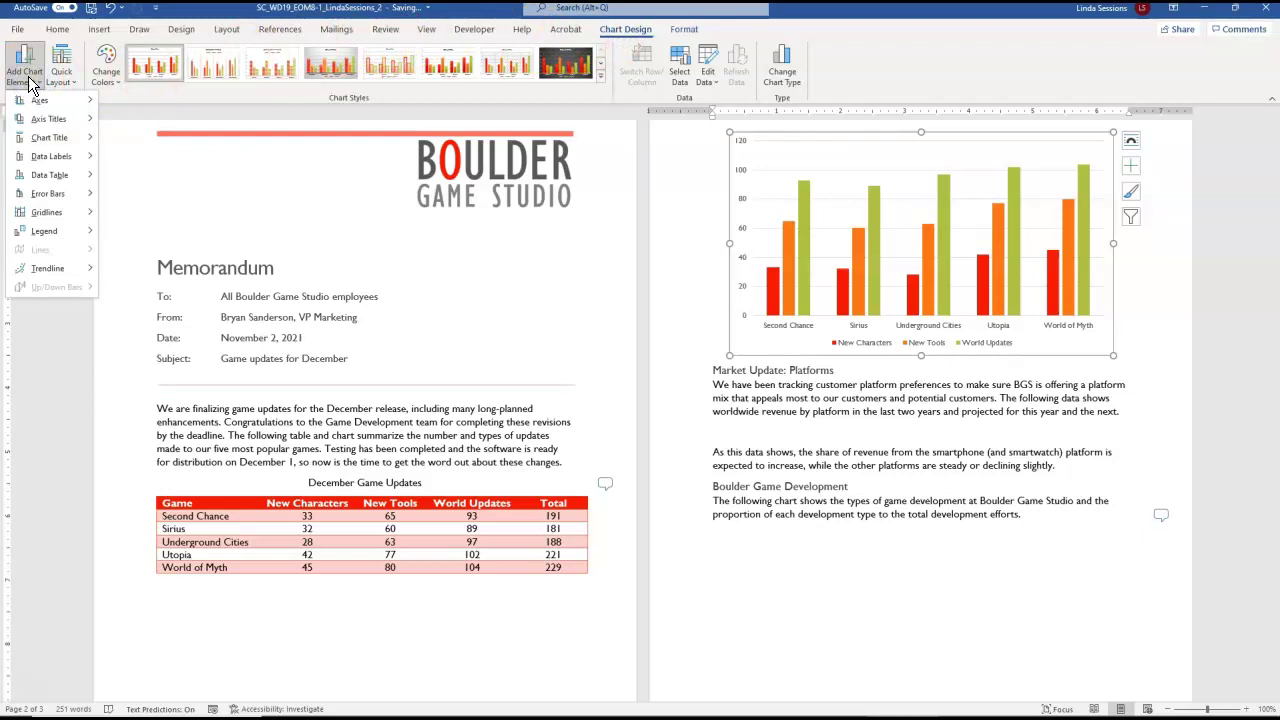
pyautogui.click(42, 120)
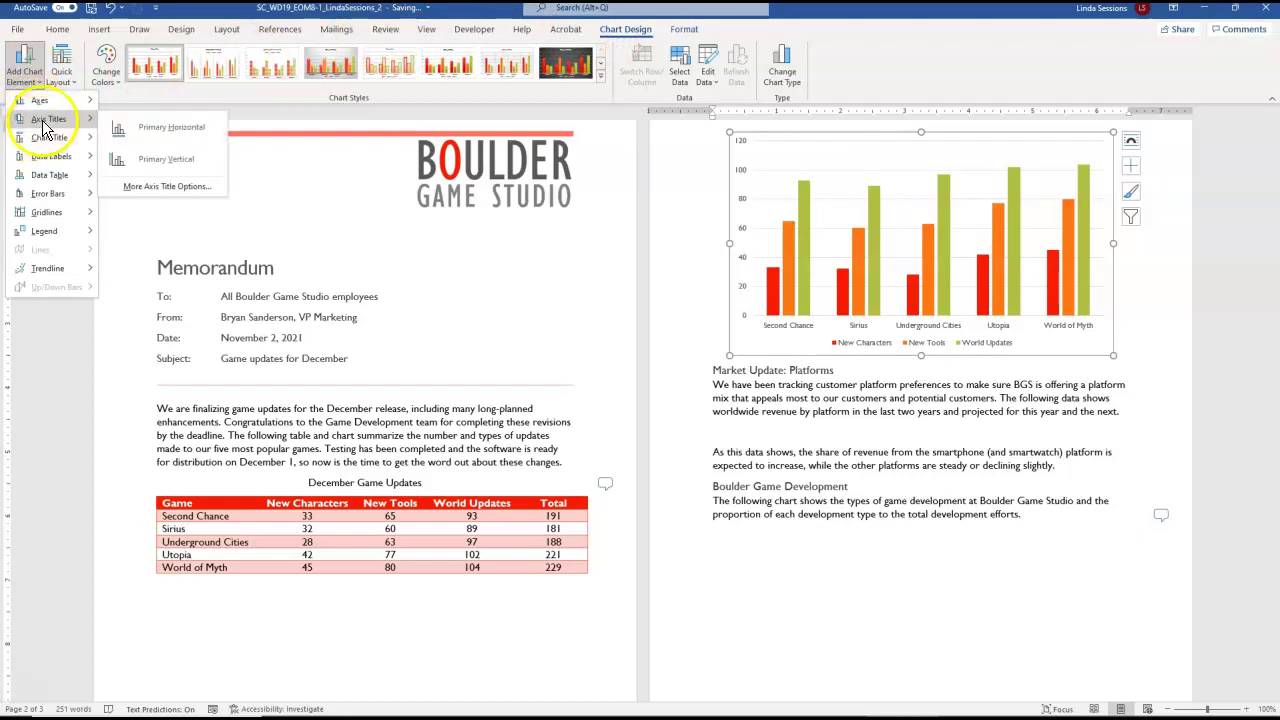
pyautogui.click(147, 128)
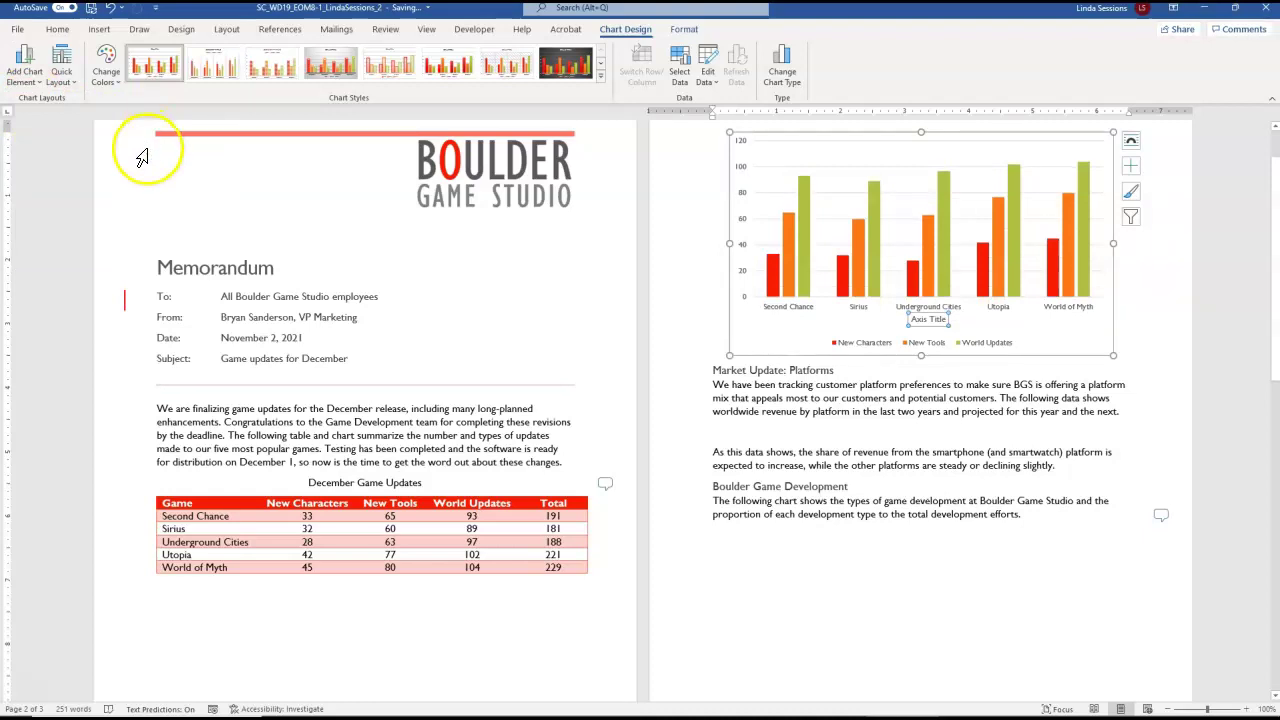
pyautogui.click(111, 9)
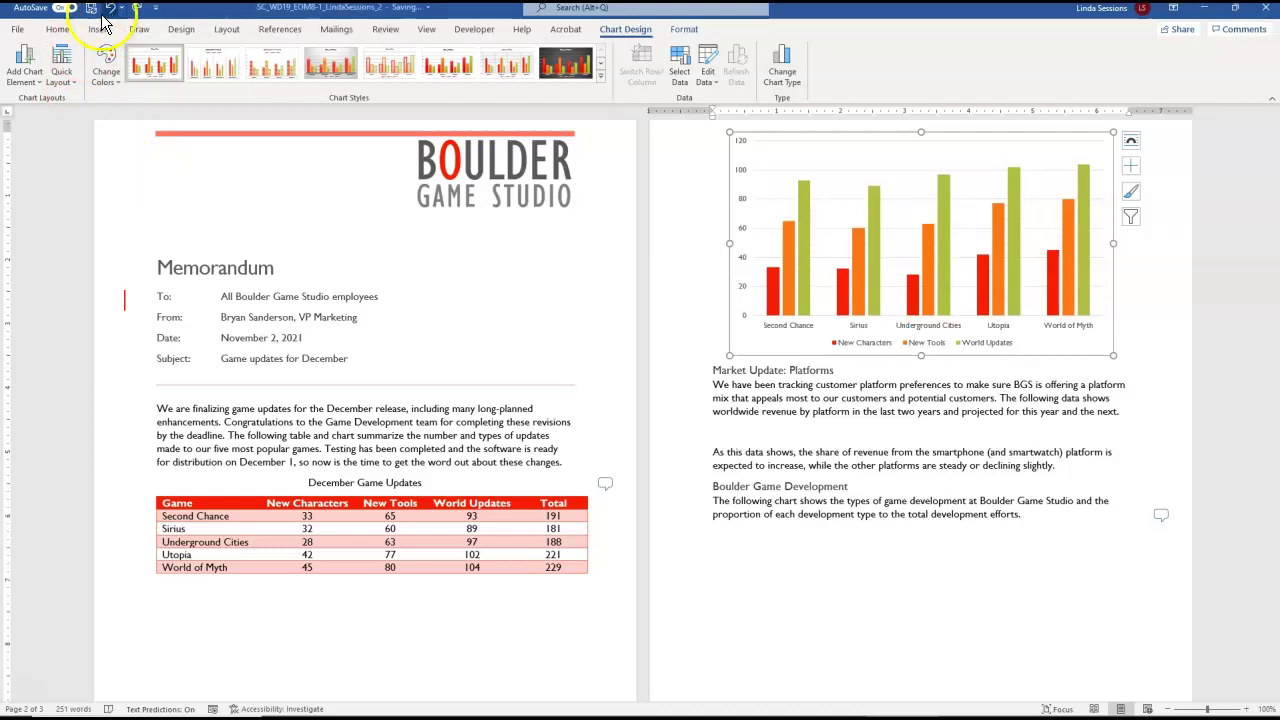
pyautogui.click(31, 77)
pyautogui.moveTo(45, 119)
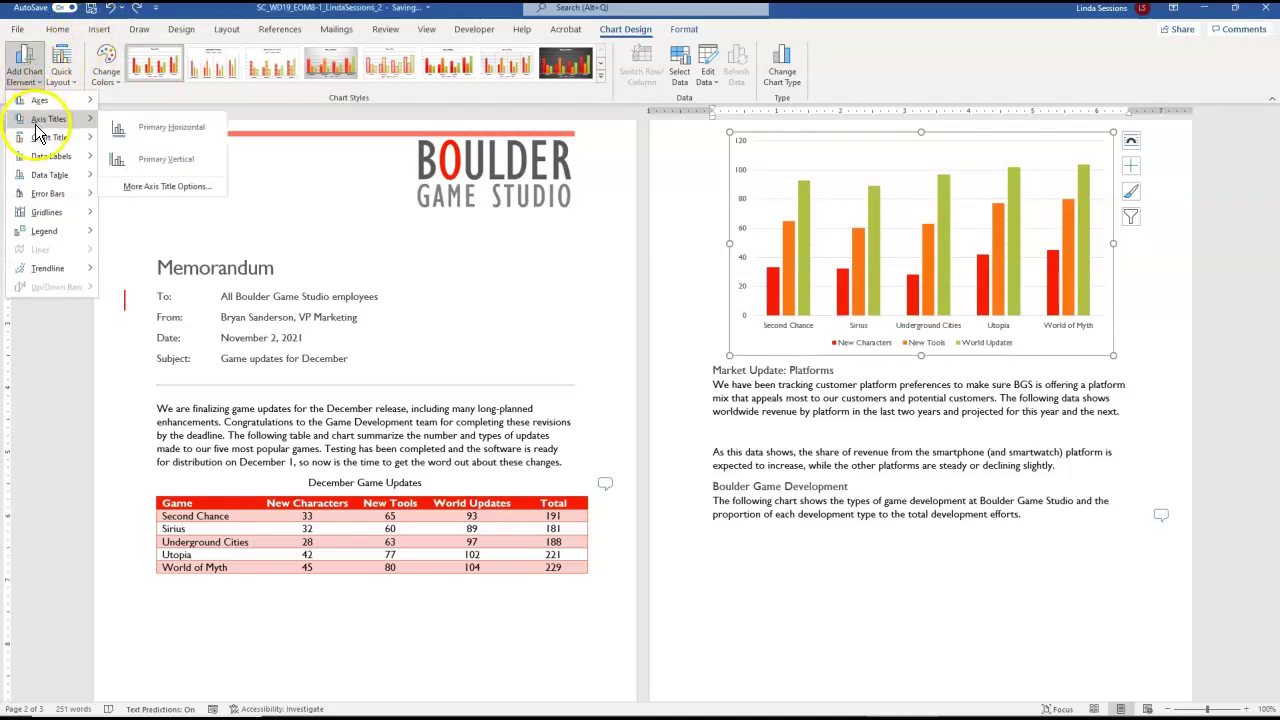
pyautogui.click(159, 166)
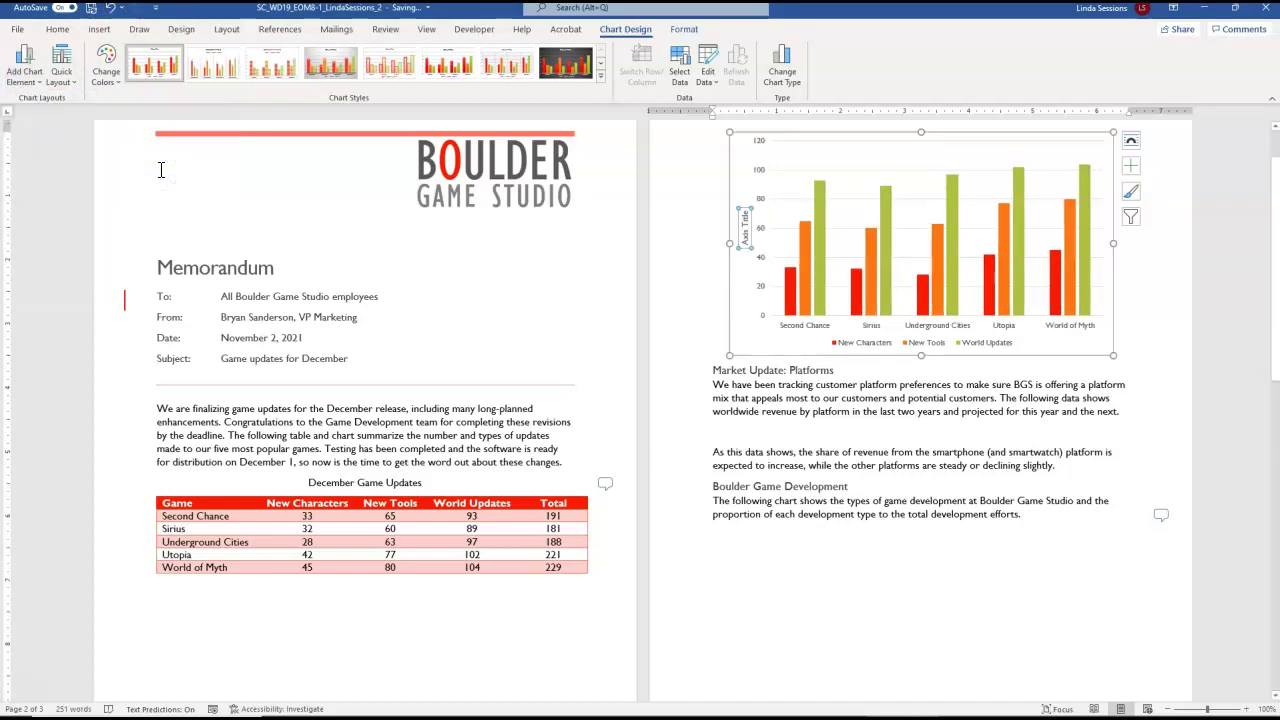
pyautogui.write('Number of Updates')
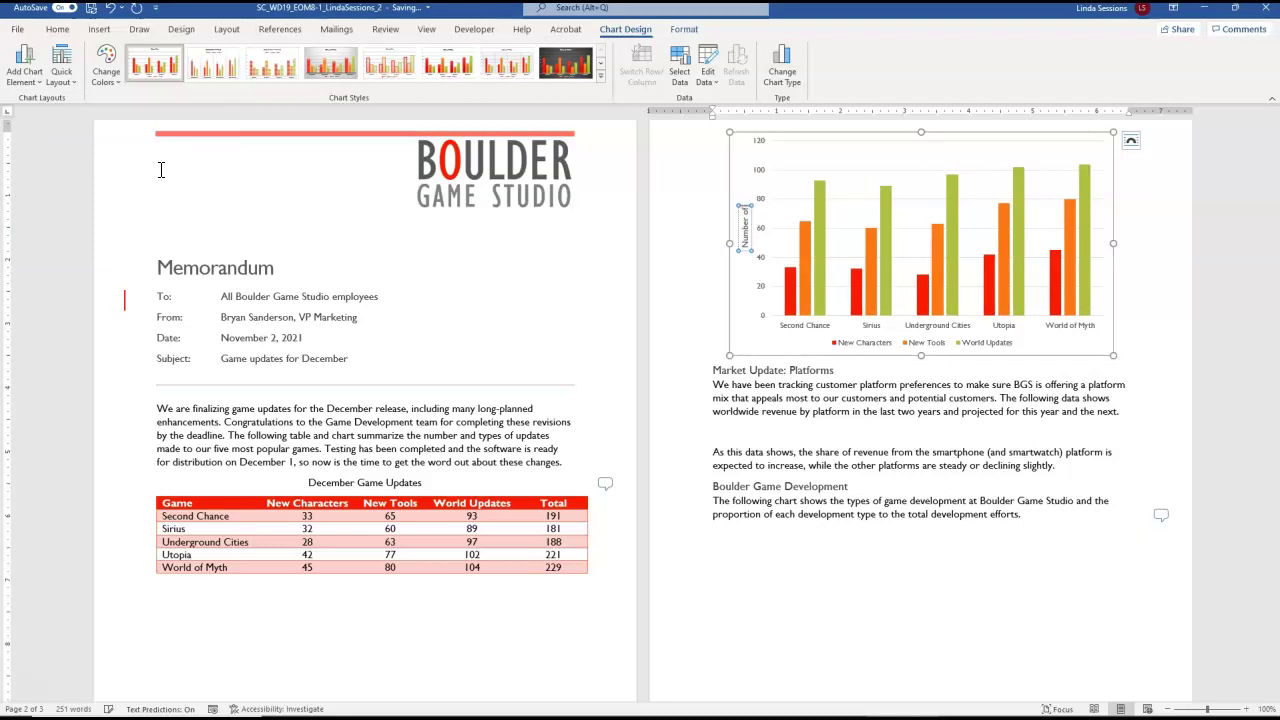
pyautogui.click(716, 370)
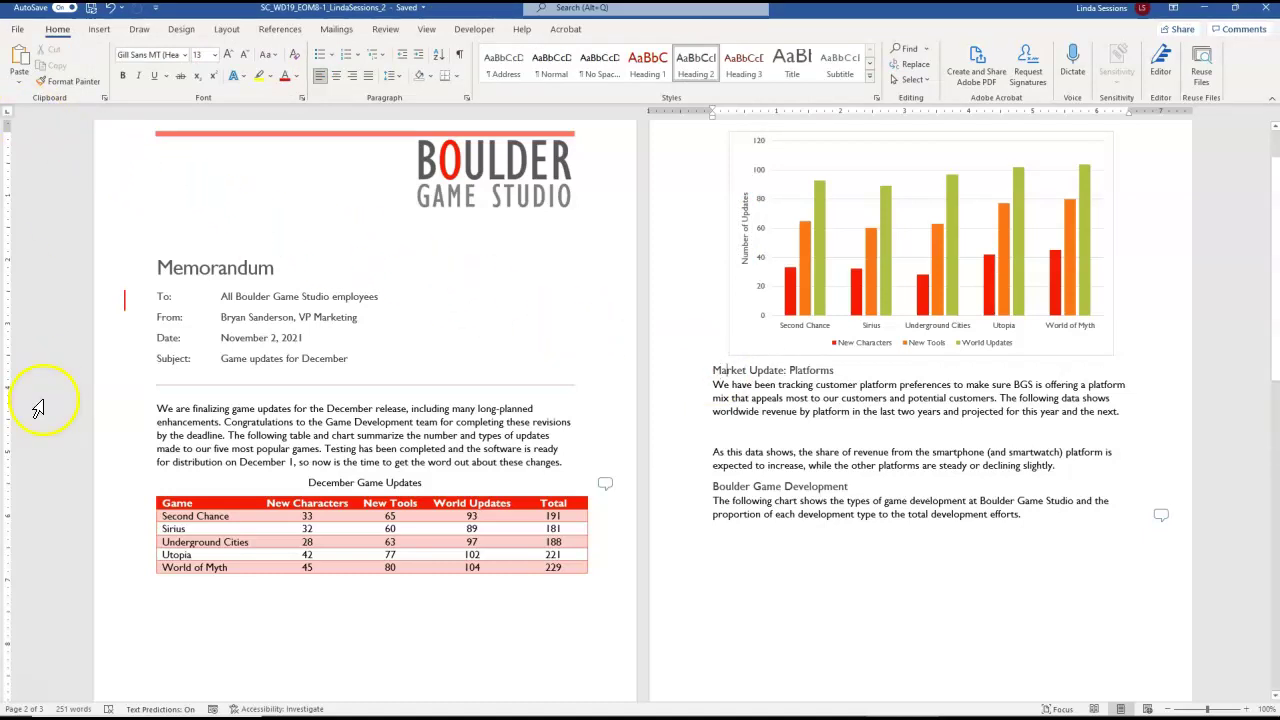
# Step: Open the Support_WD19_EOM8-1_Platforms (3) workbook from the Downloads folder in Excel
pyautogui.moveTo(171, 700)
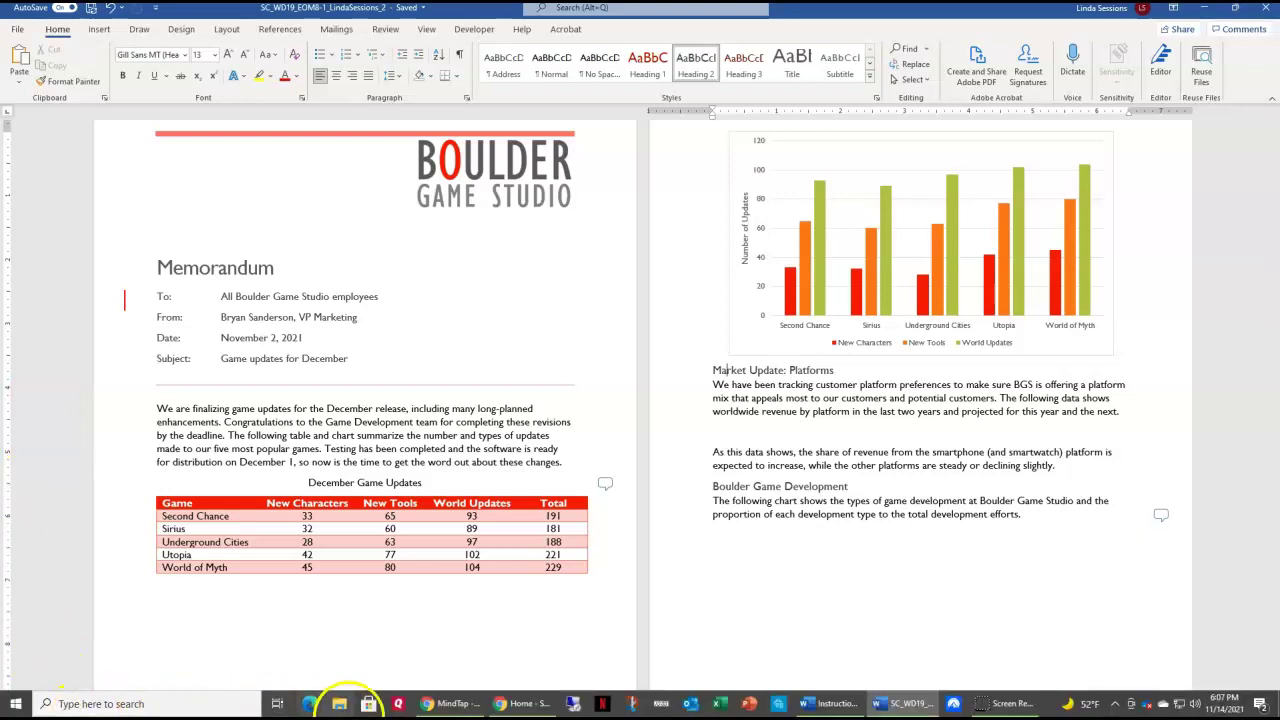
pyautogui.click(341, 705)
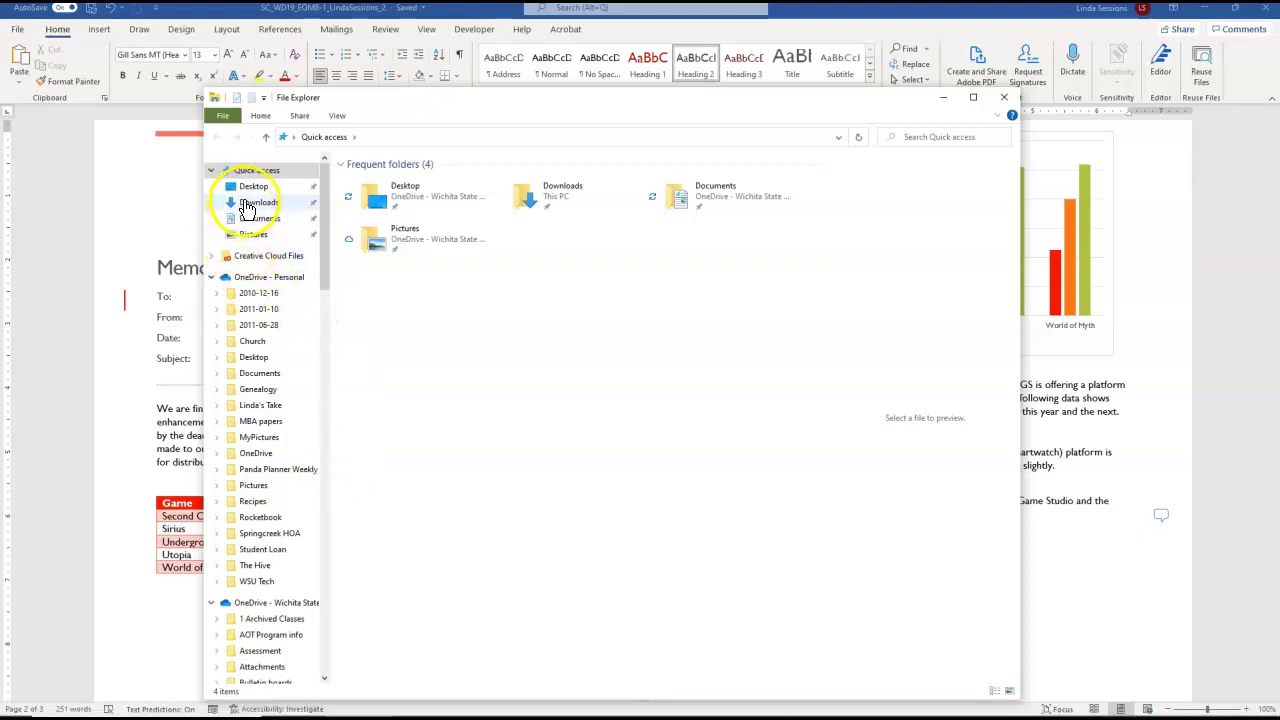
pyautogui.click(247, 205)
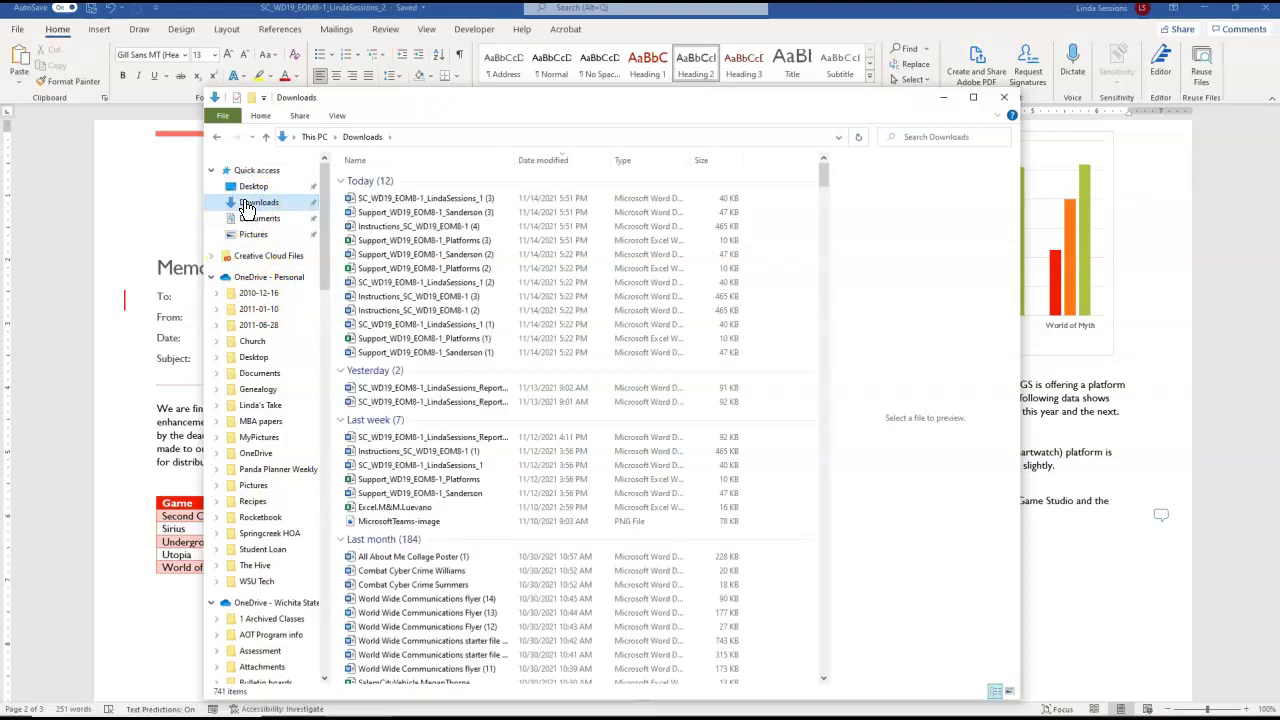
pyautogui.click(358, 244)
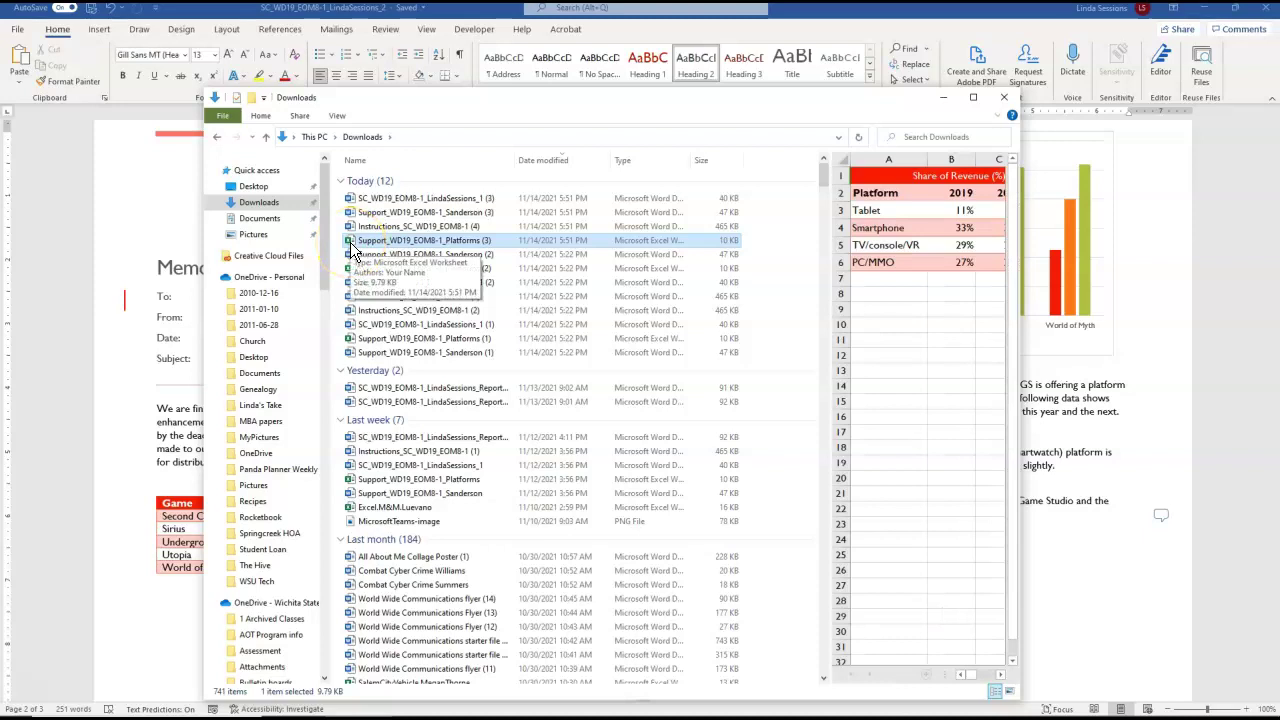
pyautogui.doubleClick(352, 246)
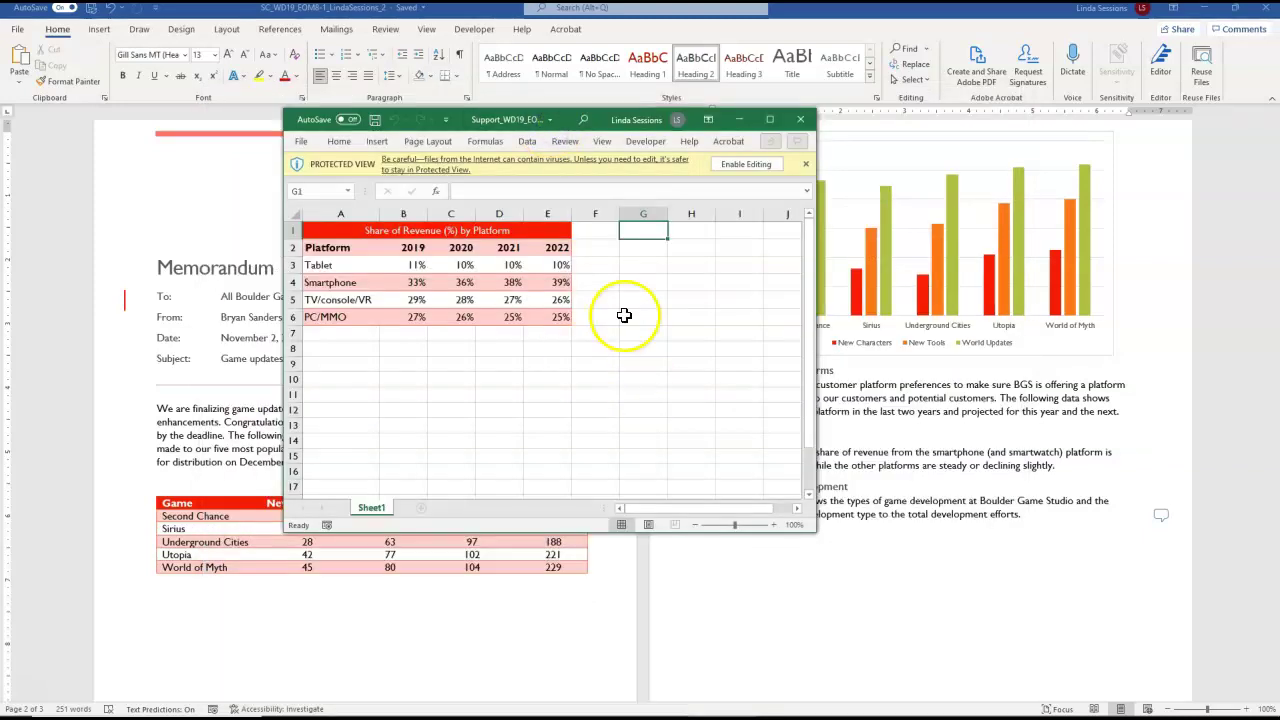
# Step: Enable editing in the Platforms workbook, move Excel to the lower left, and return to the Word memo
pyautogui.click(756, 165)
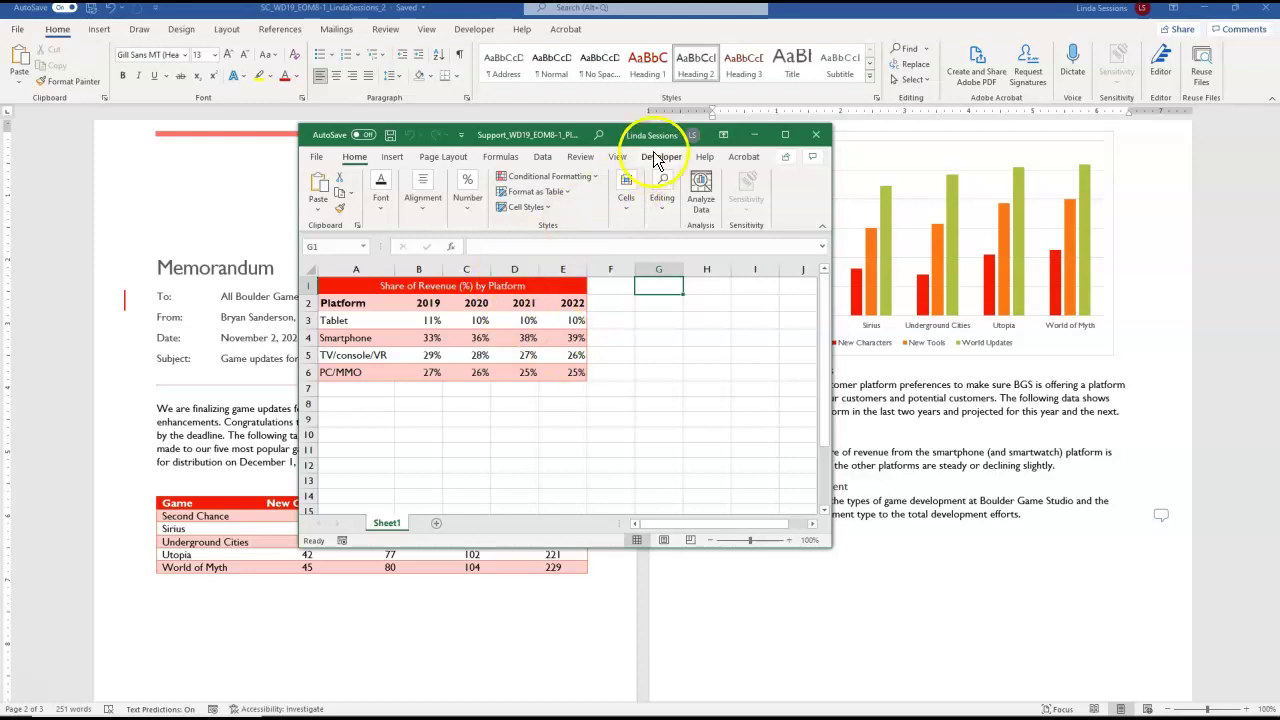
pyautogui.moveTo(620, 140); pyautogui.dragTo(451, 163)
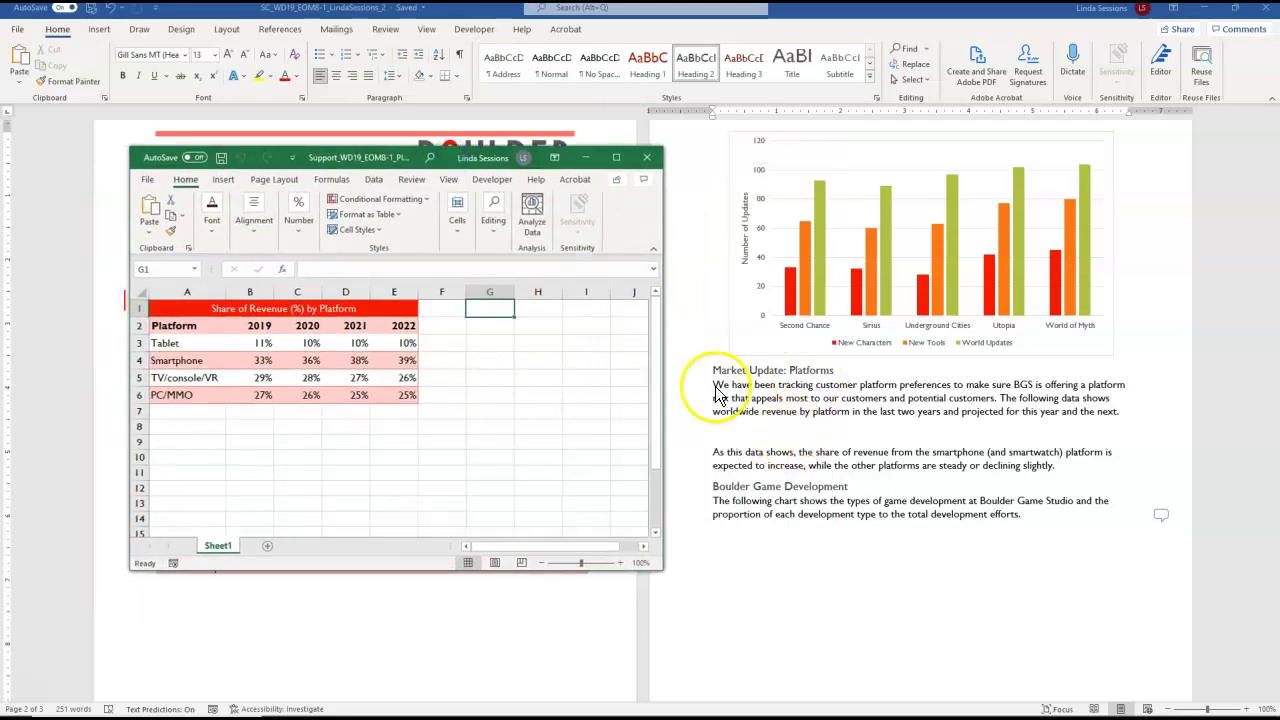
pyautogui.click(735, 430)
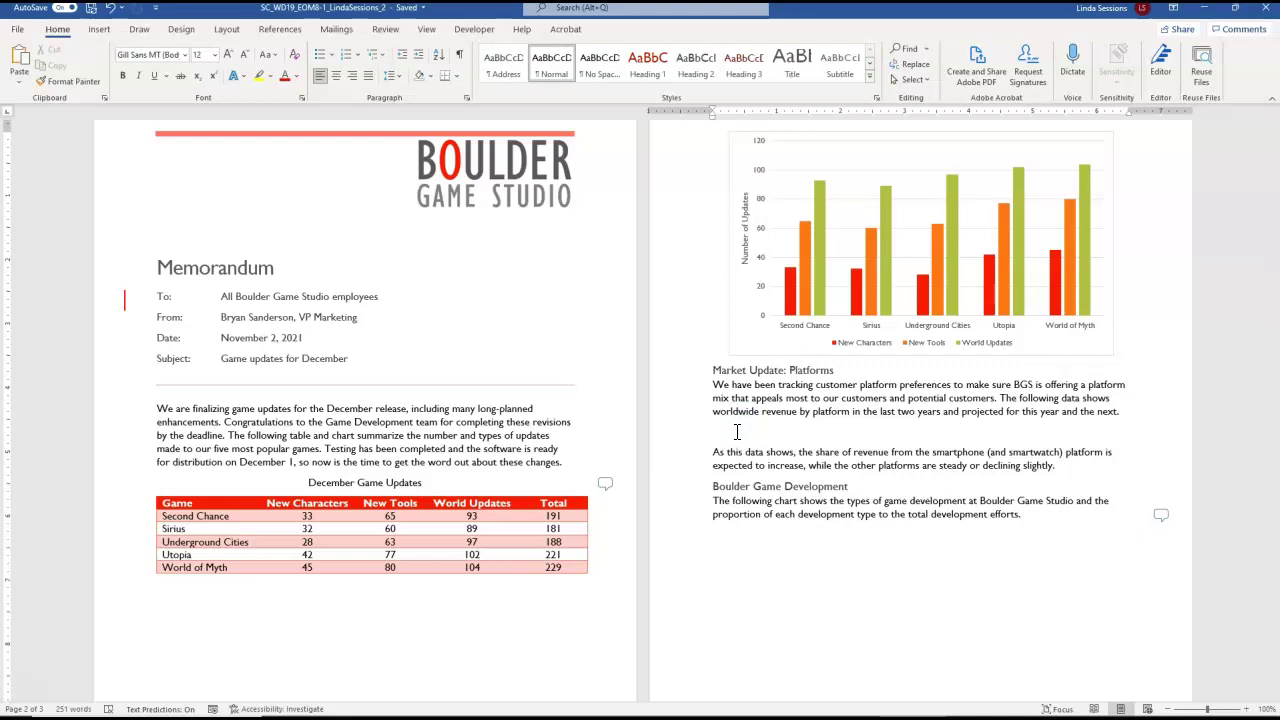
pyautogui.click(567, 485)
# Step: Copy the Share of Revenue by Platform range A1:E6 from the Excel workbook
pyautogui.click(718, 705)
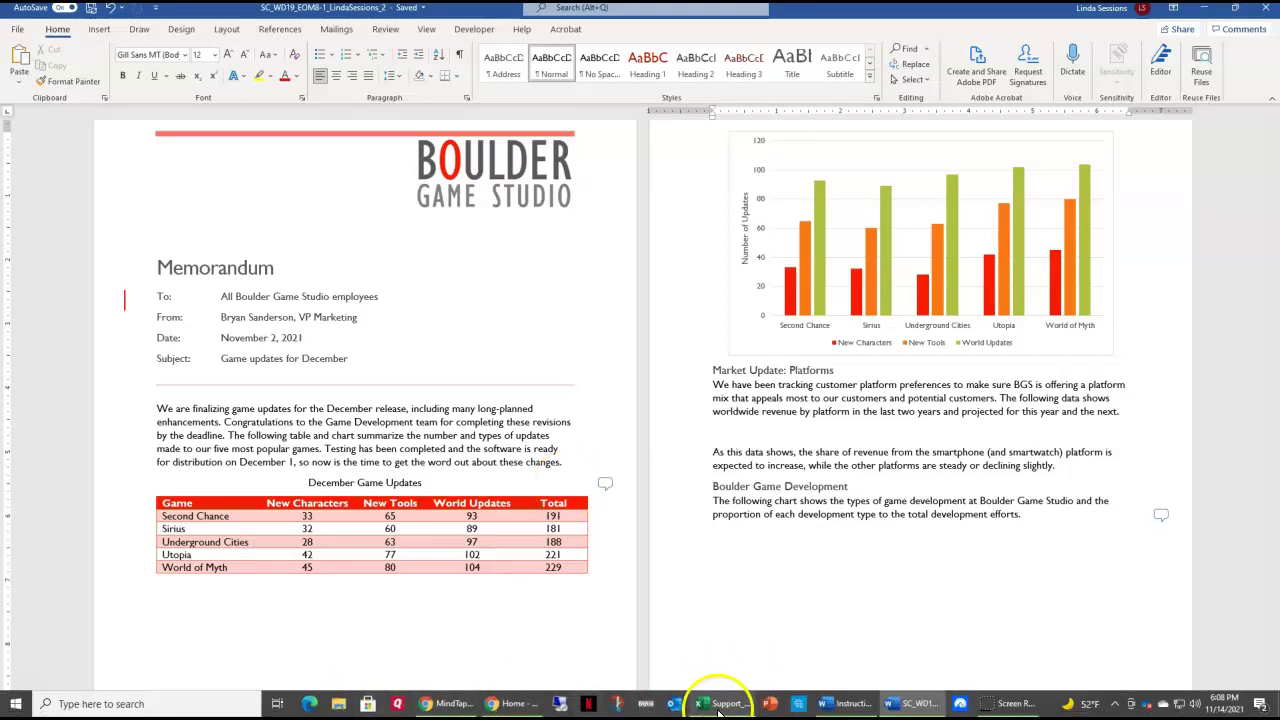
pyautogui.click(139, 298)
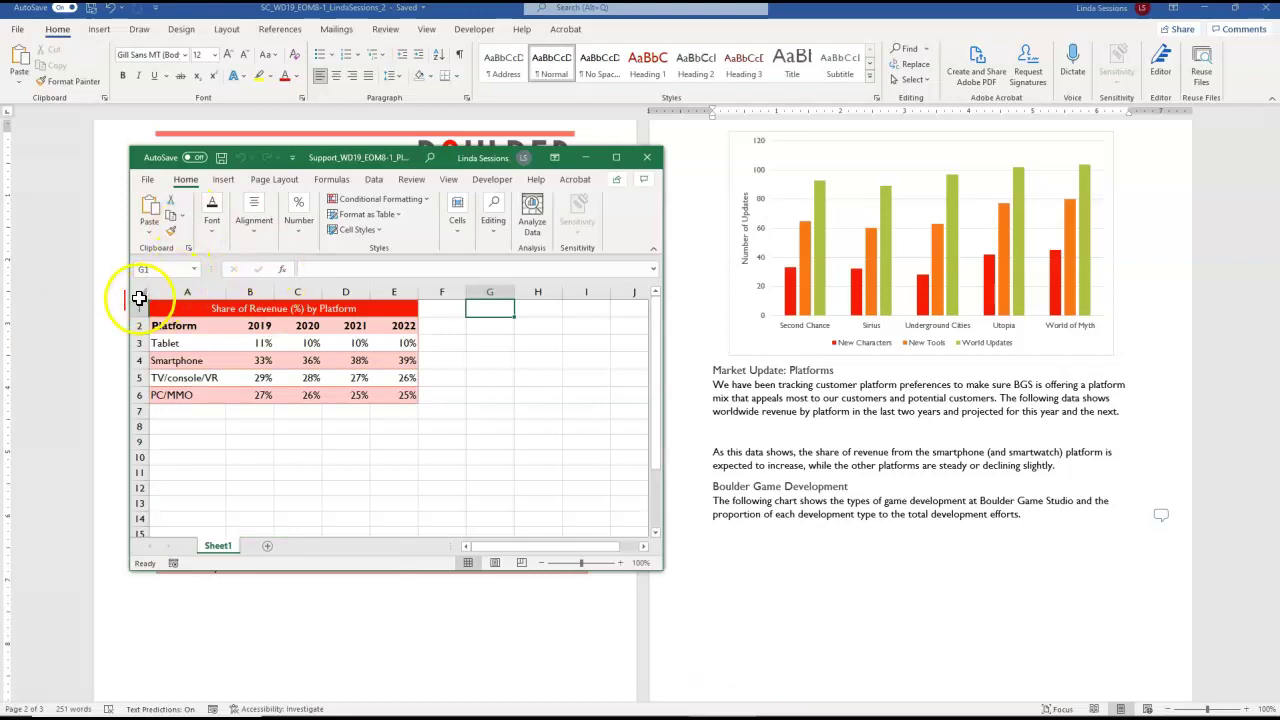
pyautogui.moveTo(139, 298); pyautogui.dragTo(173, 395)
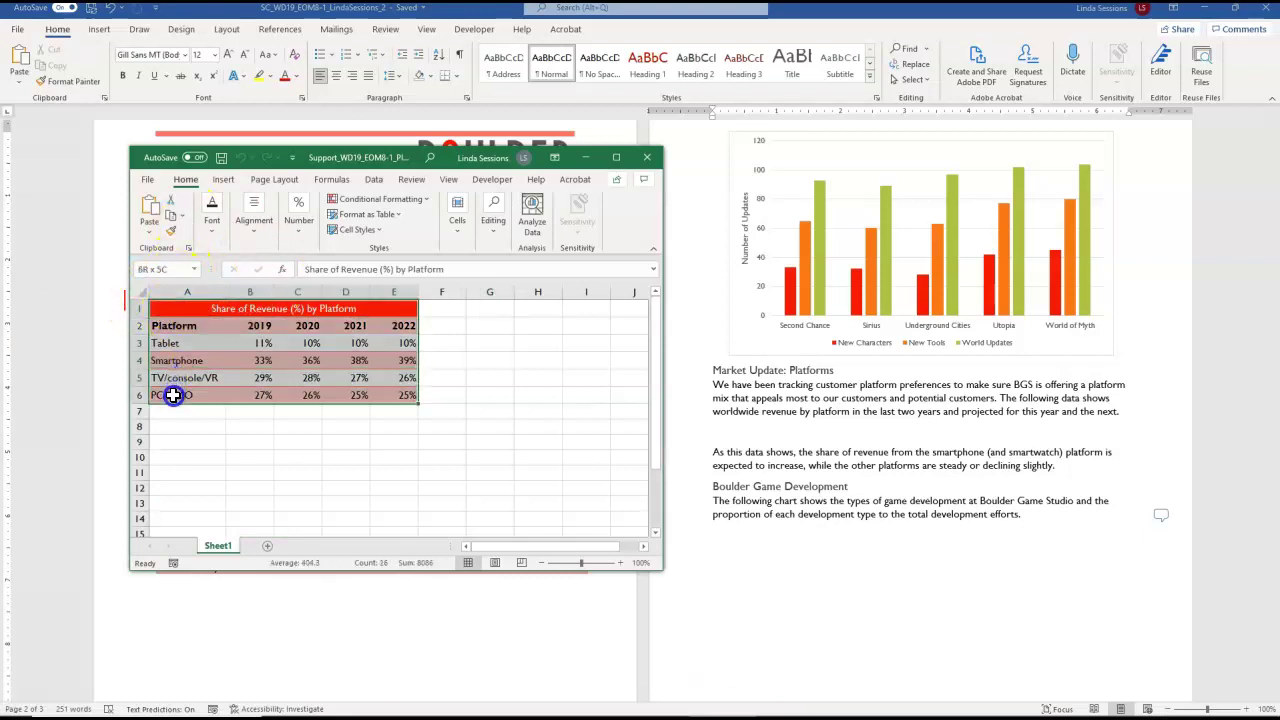
pyautogui.rightClick(170, 392)
pyautogui.click(200, 358)
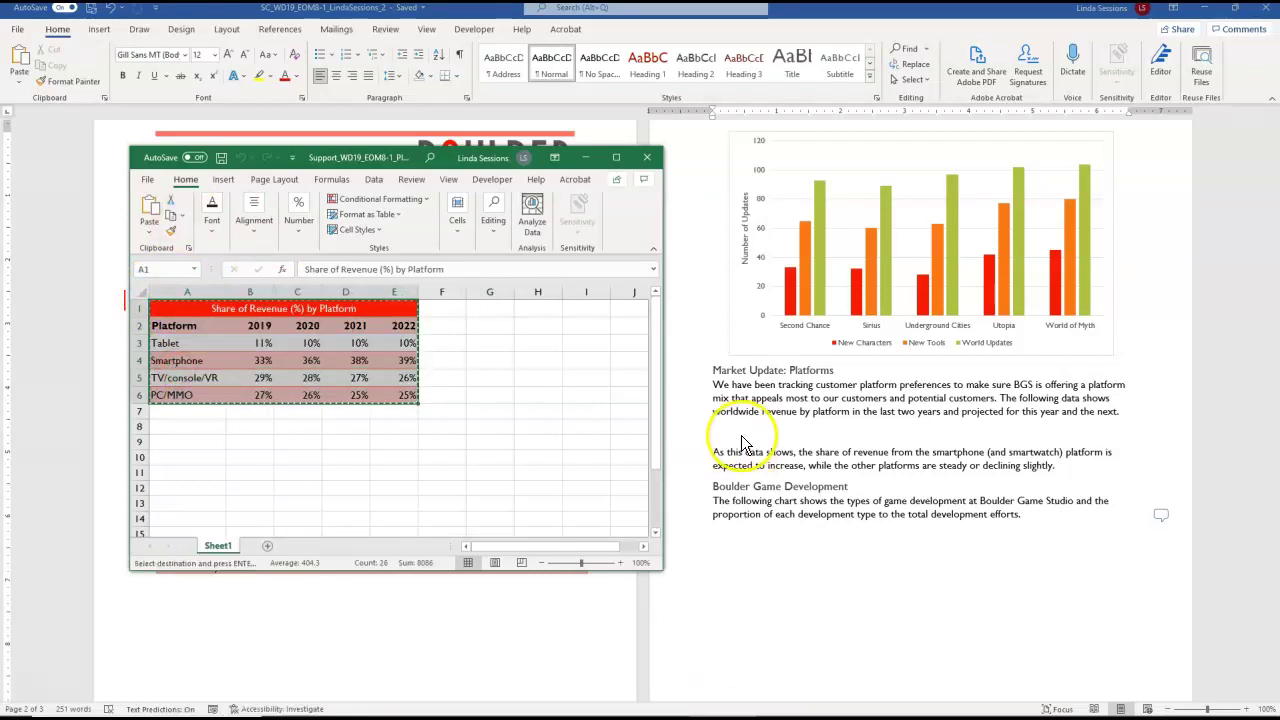
# Step: Paste it as a linked table with the memo's styles below the Market Update: Platforms paragraph
pyautogui.click(740, 440)
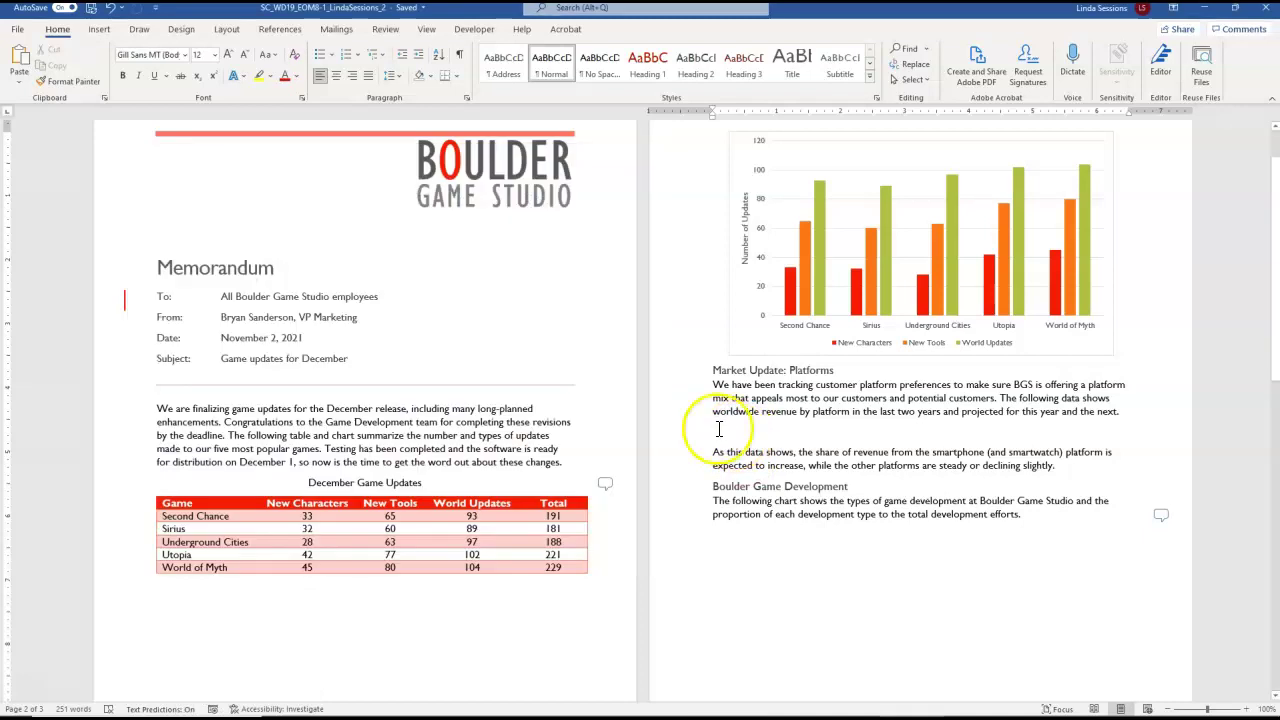
pyautogui.rightClick(718, 429)
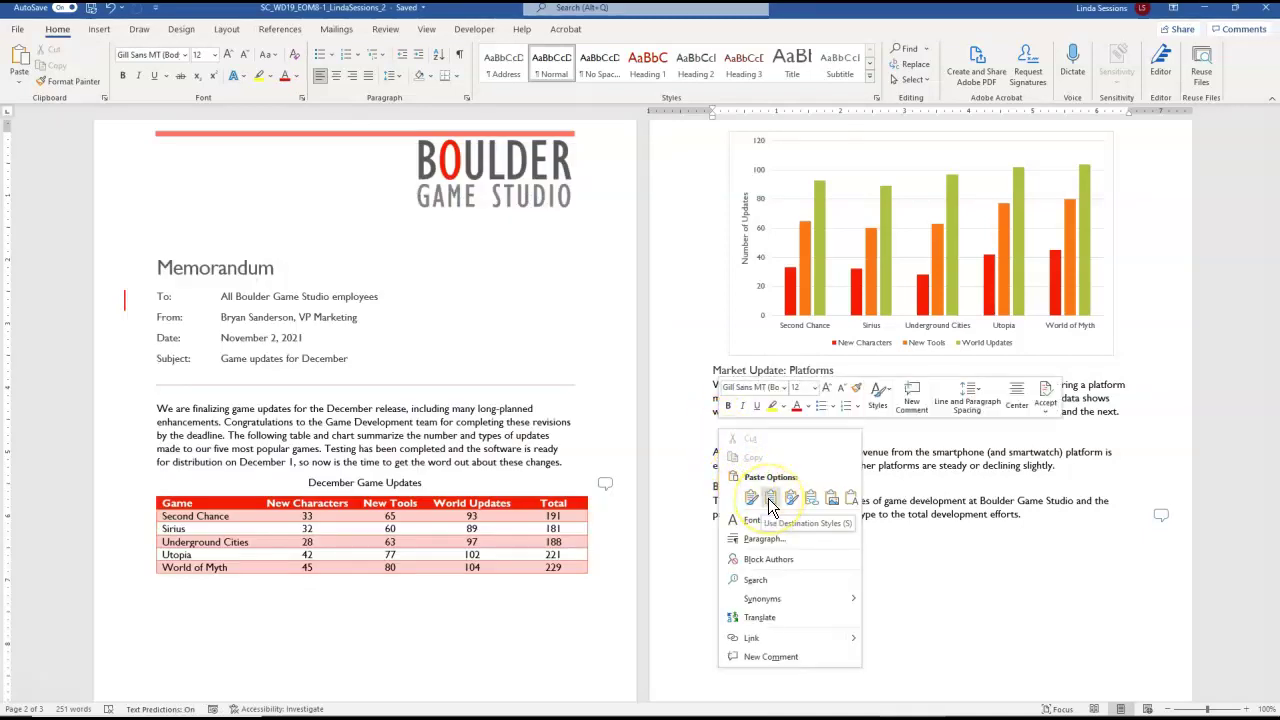
pyautogui.click(812, 499)
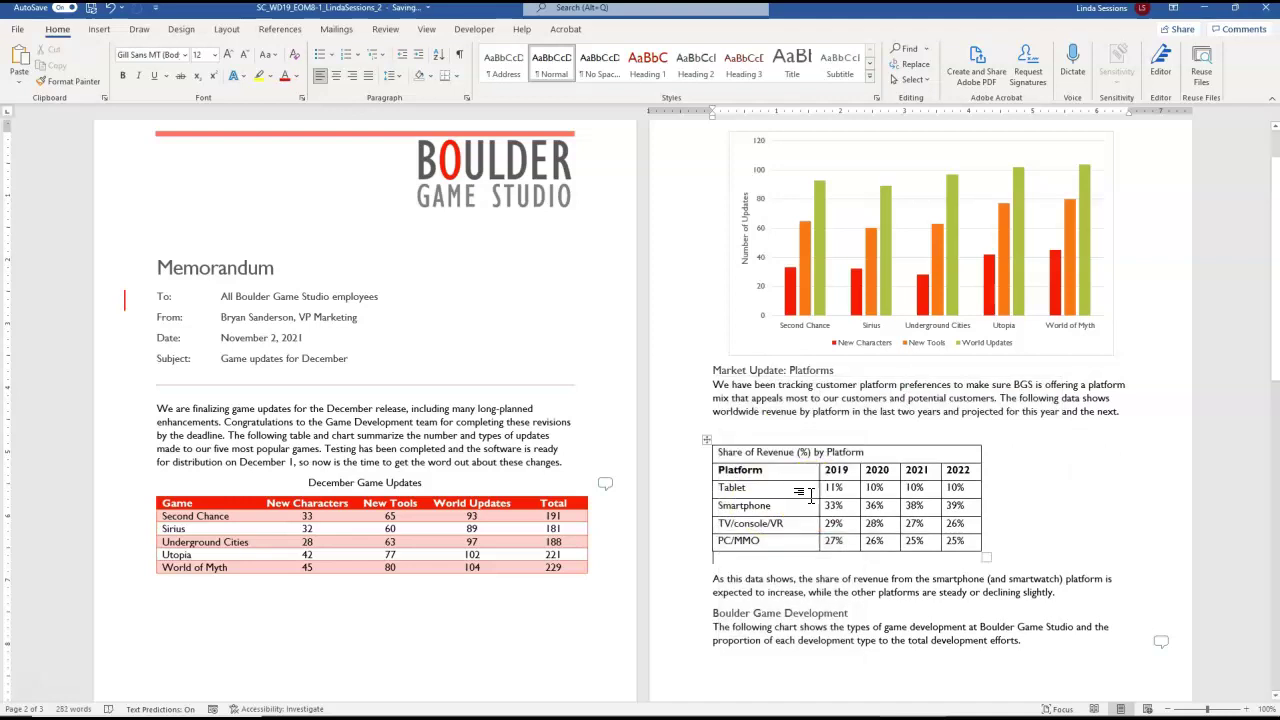
pyautogui.click(789, 472)
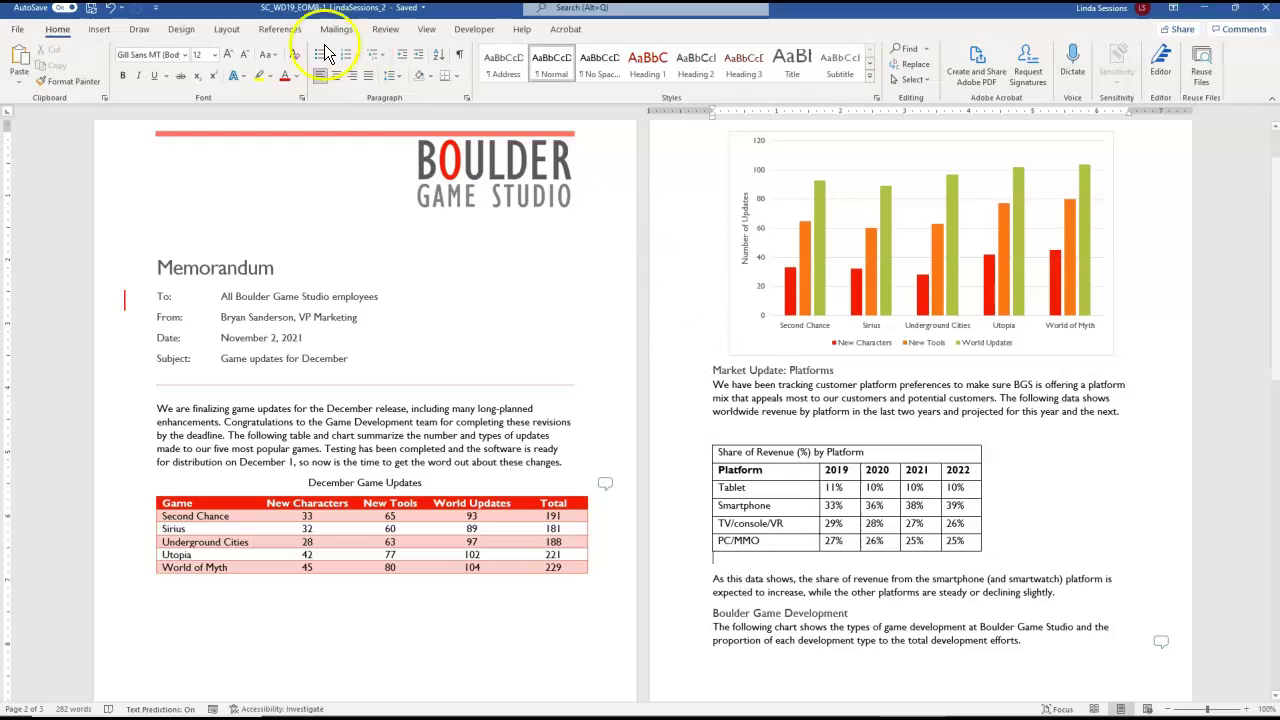
# Step: Break the revenue table's link to its Excel worksheet through Edit Links to Files
pyautogui.click(15, 31)
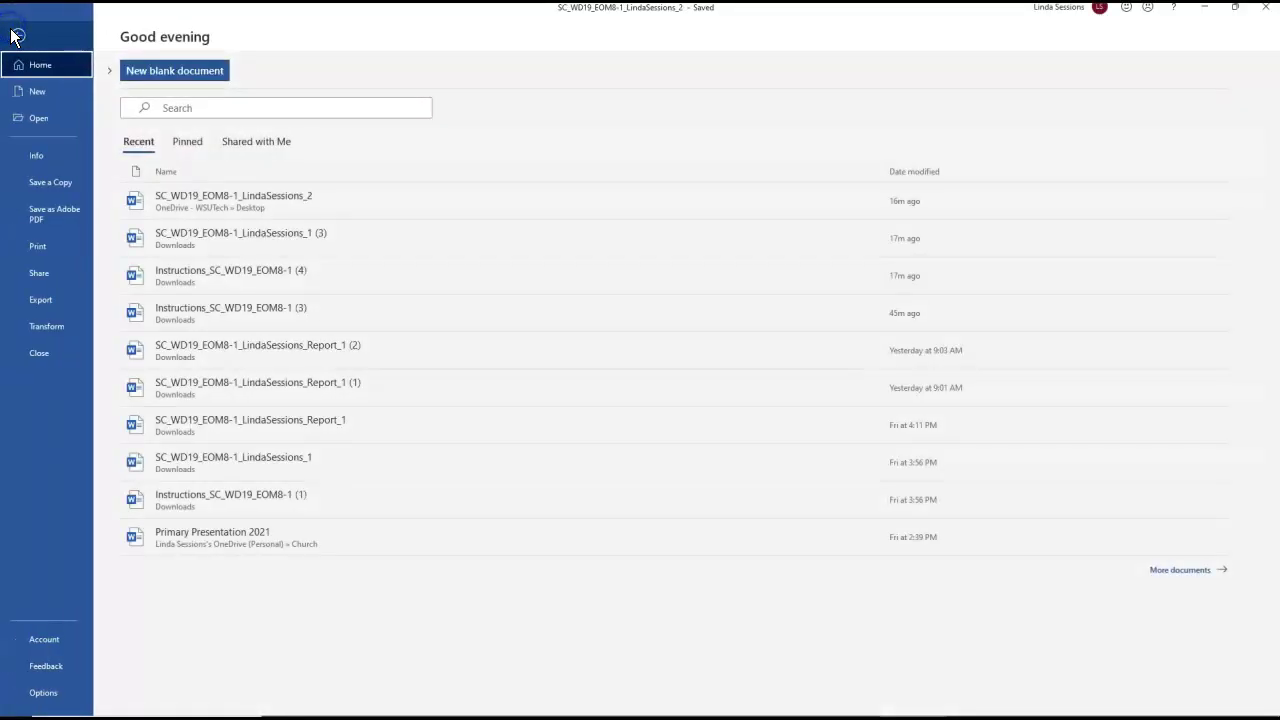
pyautogui.click(37, 157)
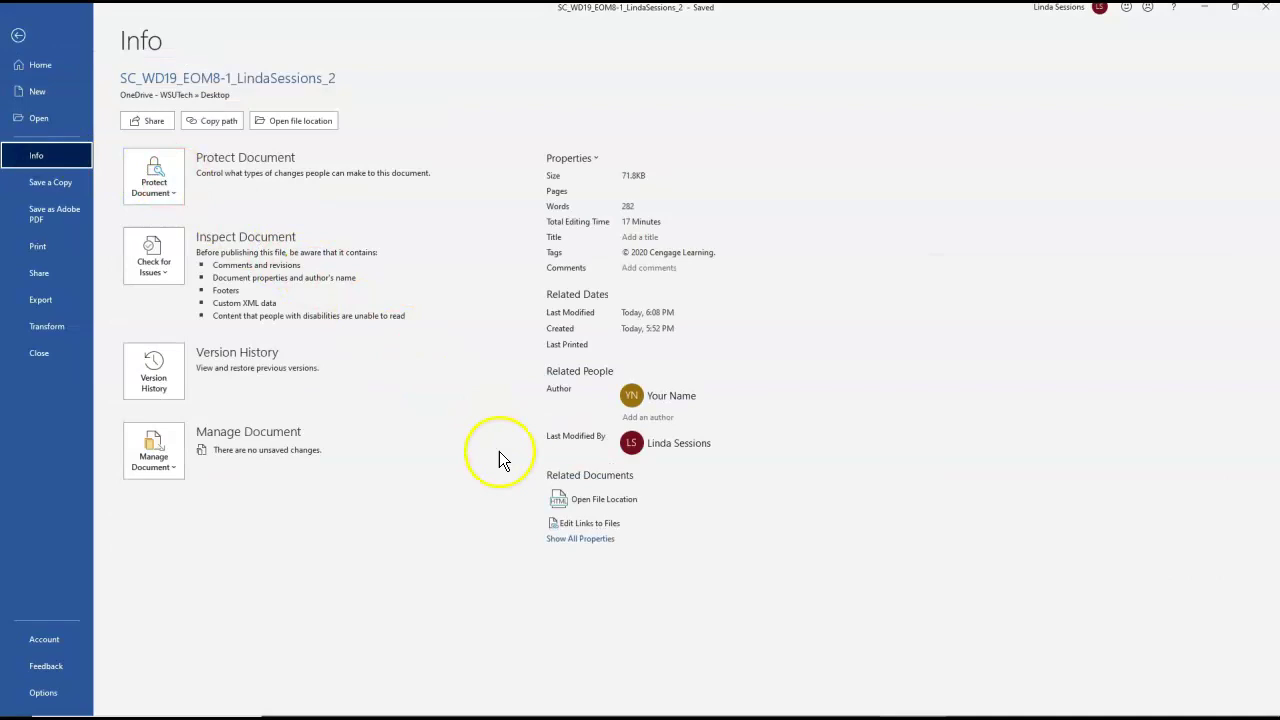
pyautogui.click(589, 526)
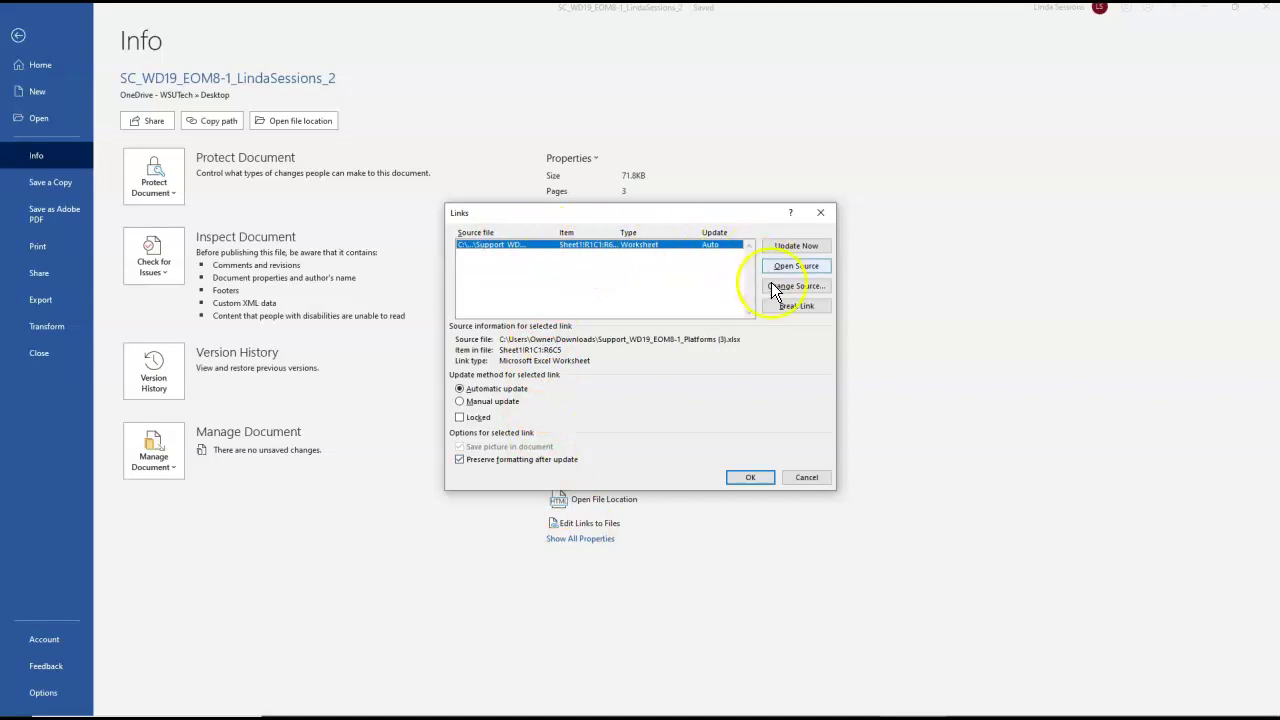
pyautogui.click(799, 305)
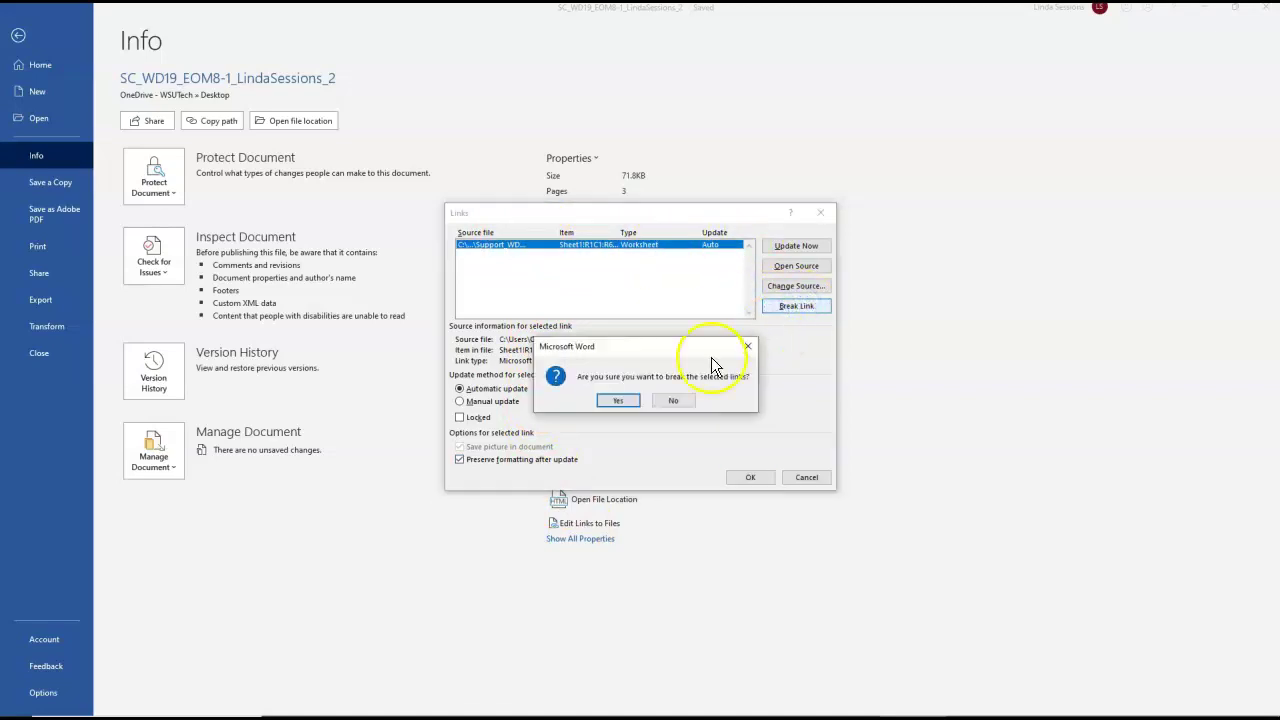
pyautogui.click(617, 401)
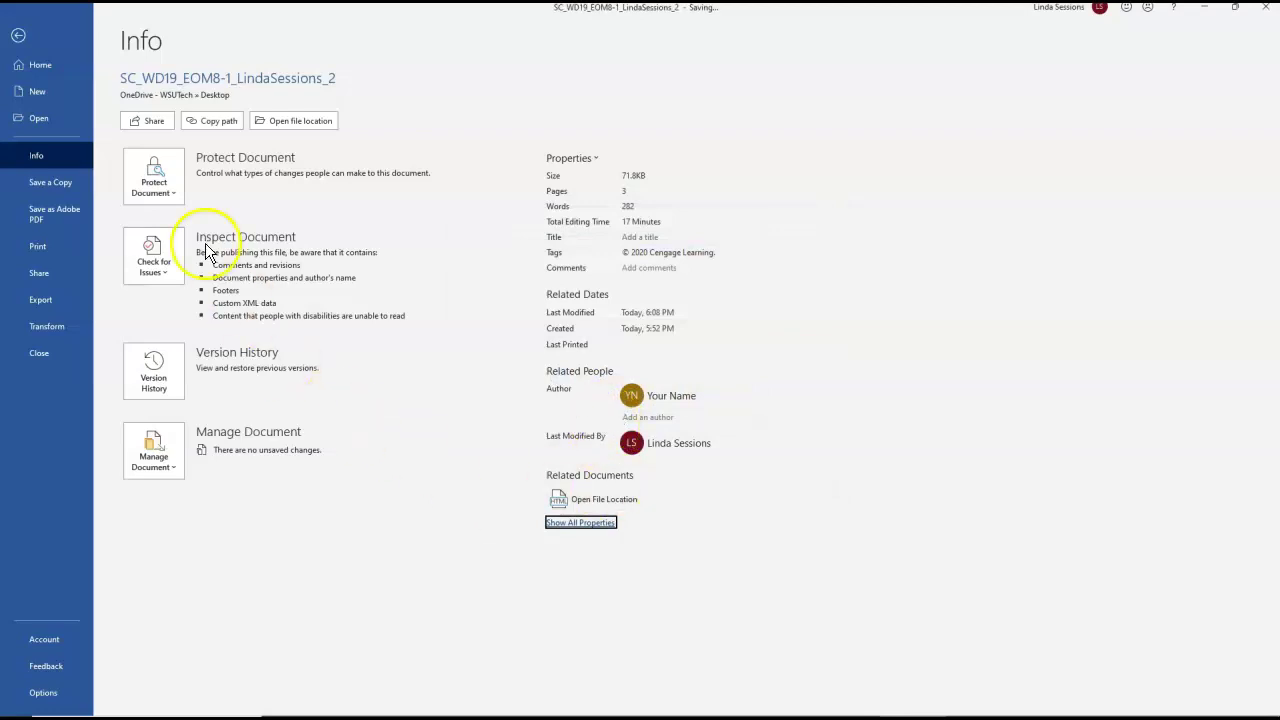
pyautogui.click(18, 38)
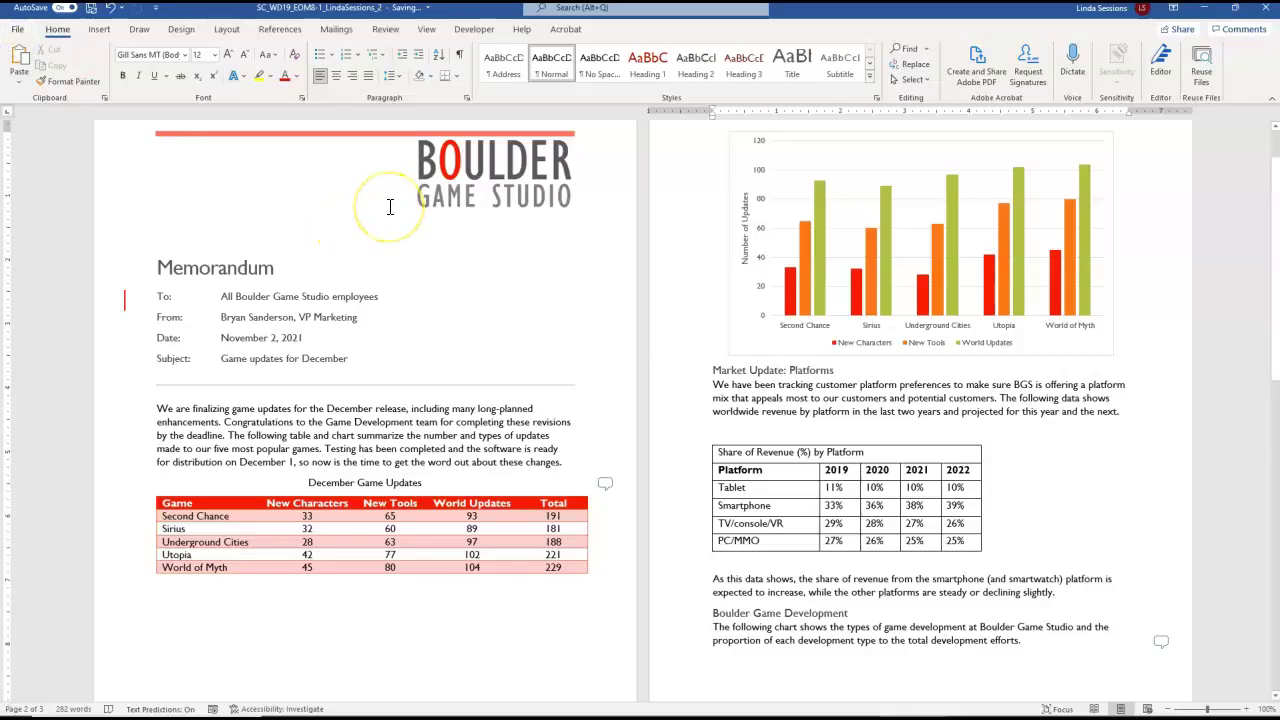
# Step: Scroll down to the development pie chart above the Release Schedule heading
pyautogui.click(466, 515)
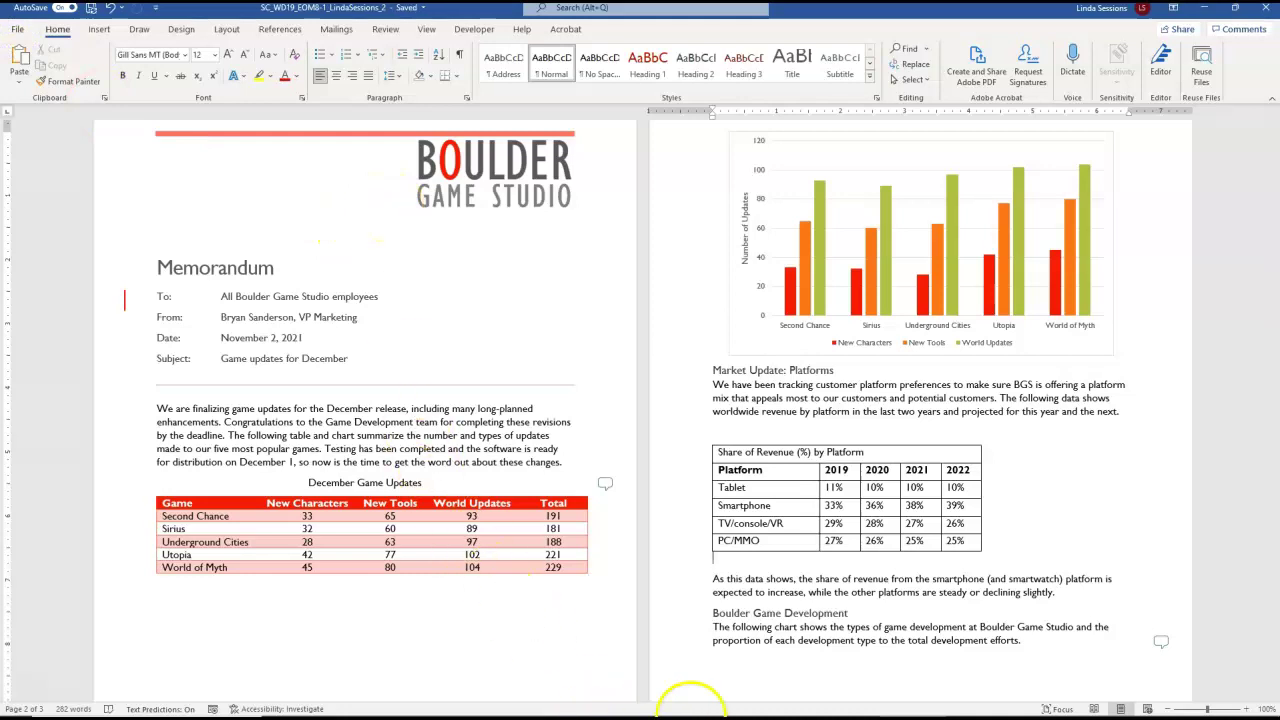
pyautogui.click(767, 700)
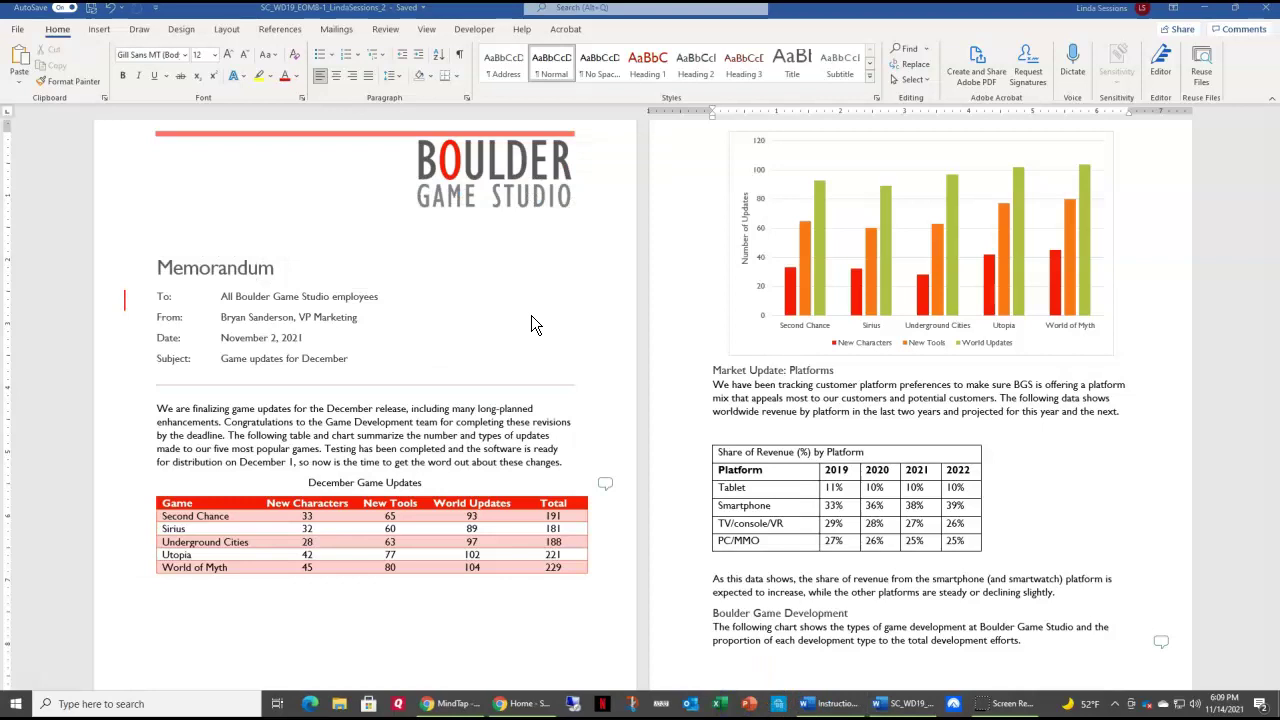
pyautogui.scroll(-10, 595, 341)
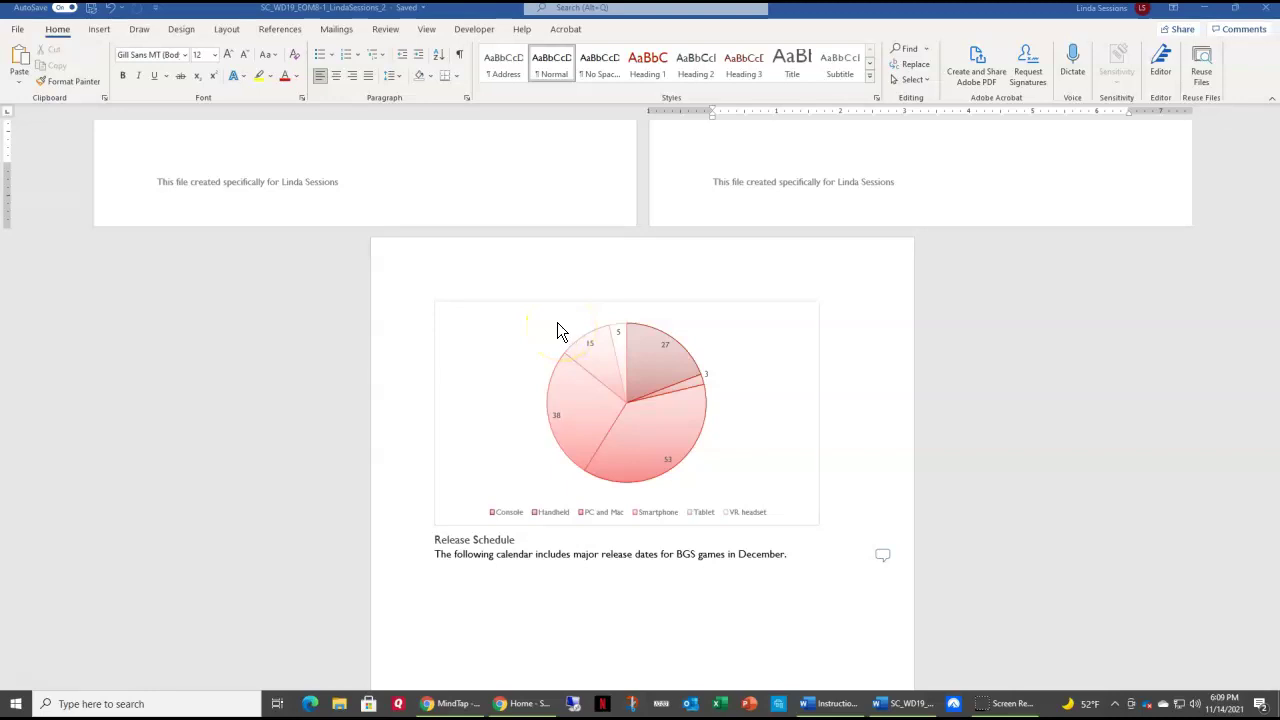
# Step: Change the development pie chart's chart type to 3-D Pie
pyautogui.click(537, 334)
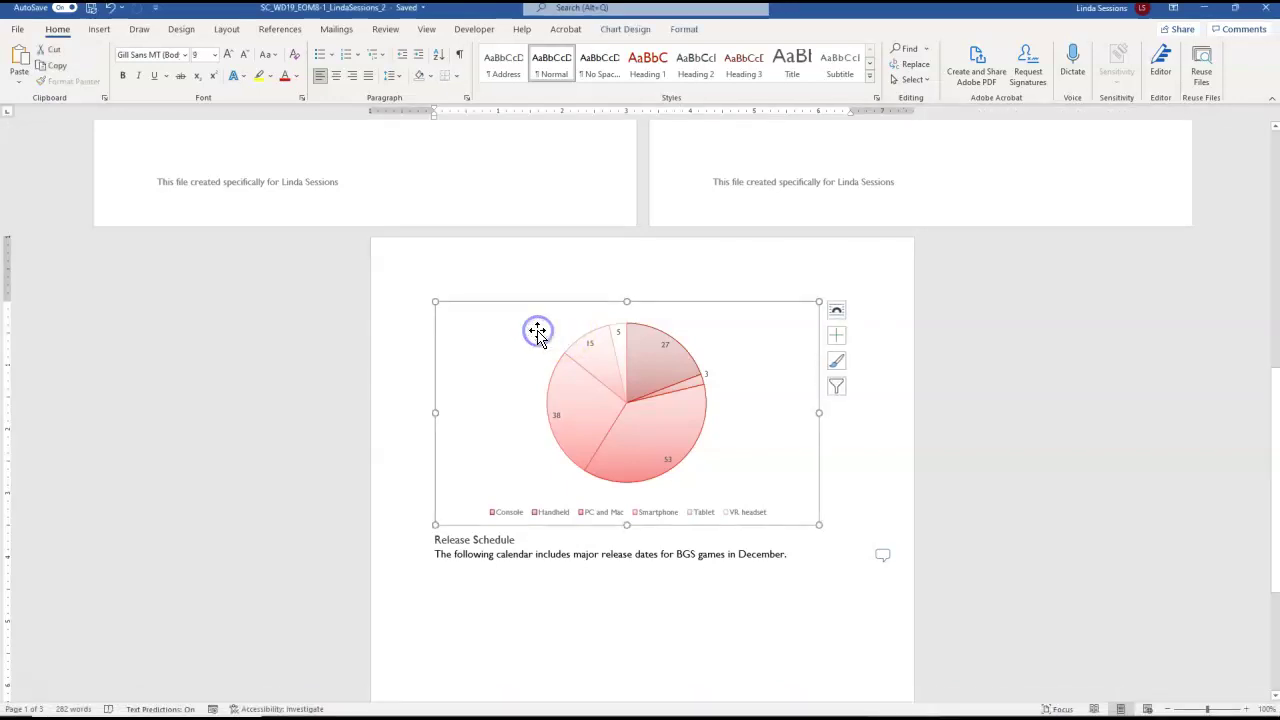
pyautogui.click(622, 30)
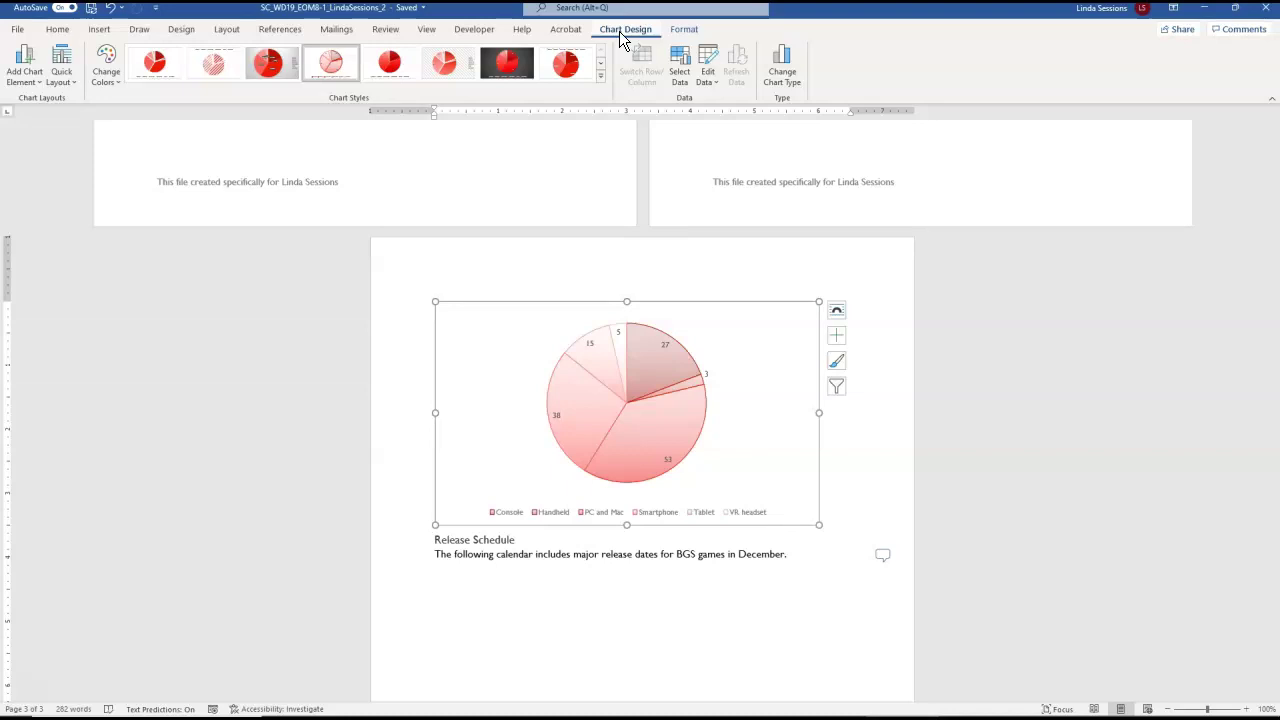
pyautogui.click(791, 66)
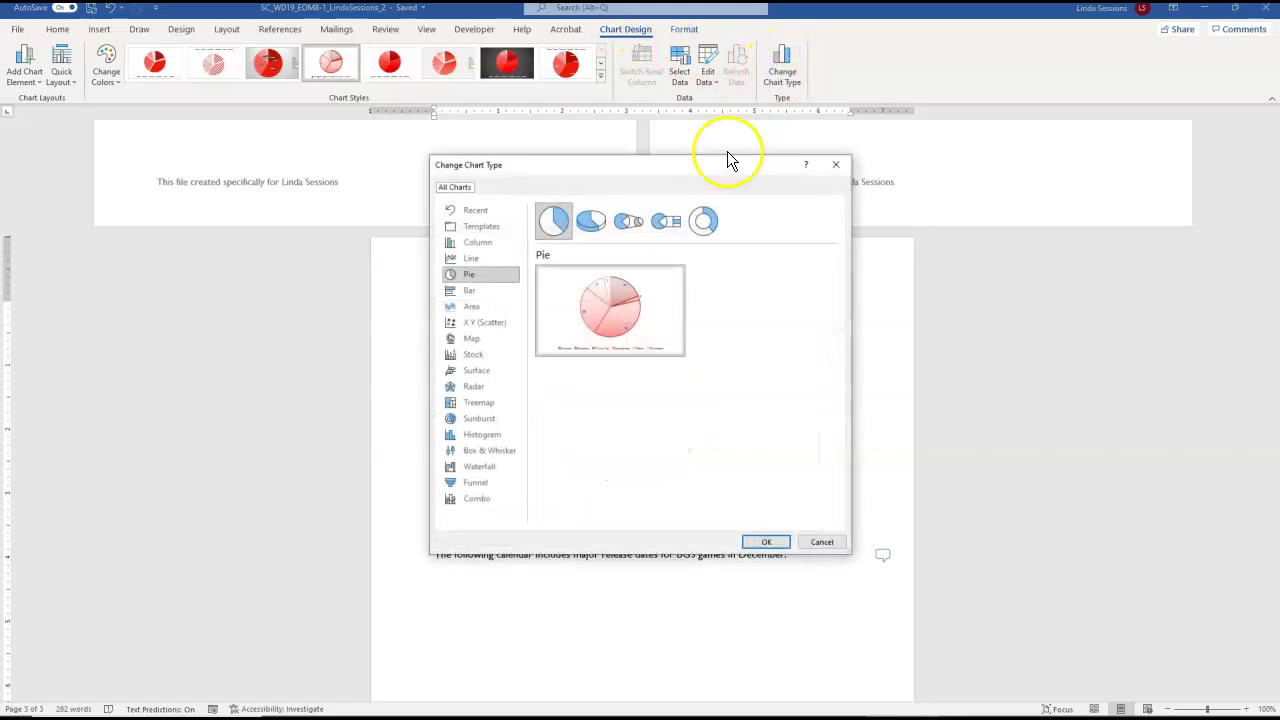
pyautogui.click(590, 222)
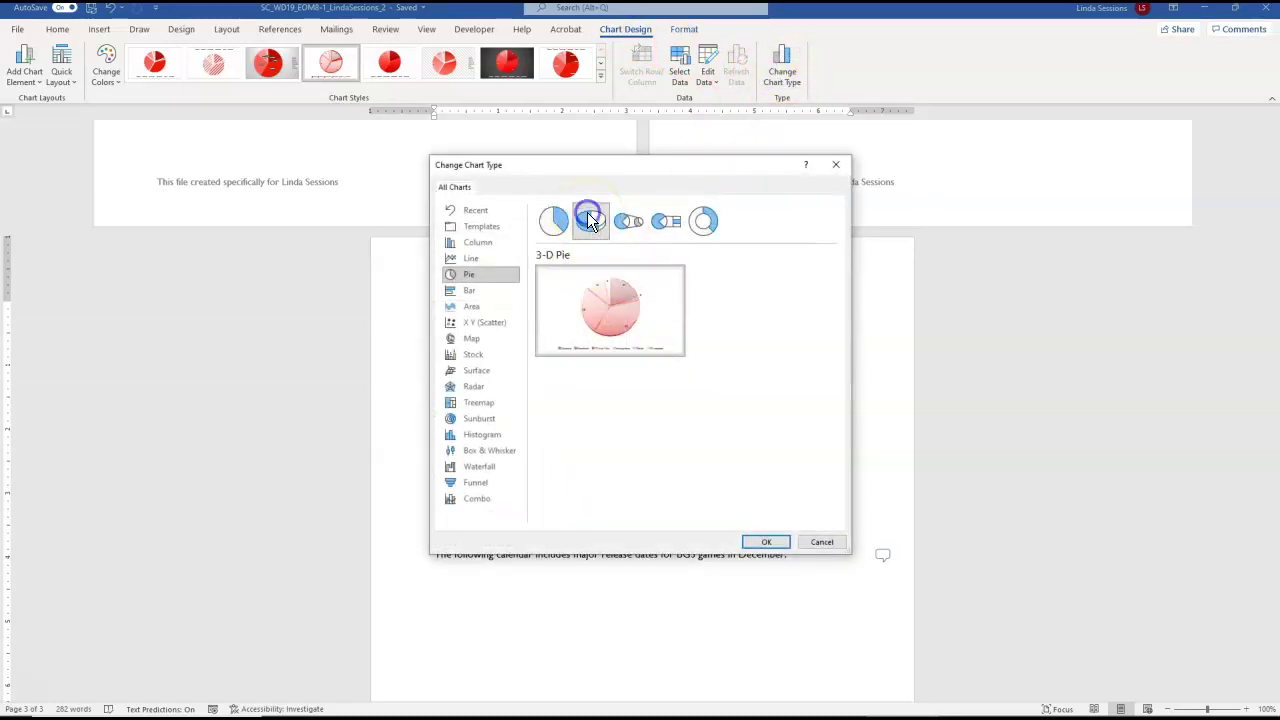
pyautogui.click(766, 541)
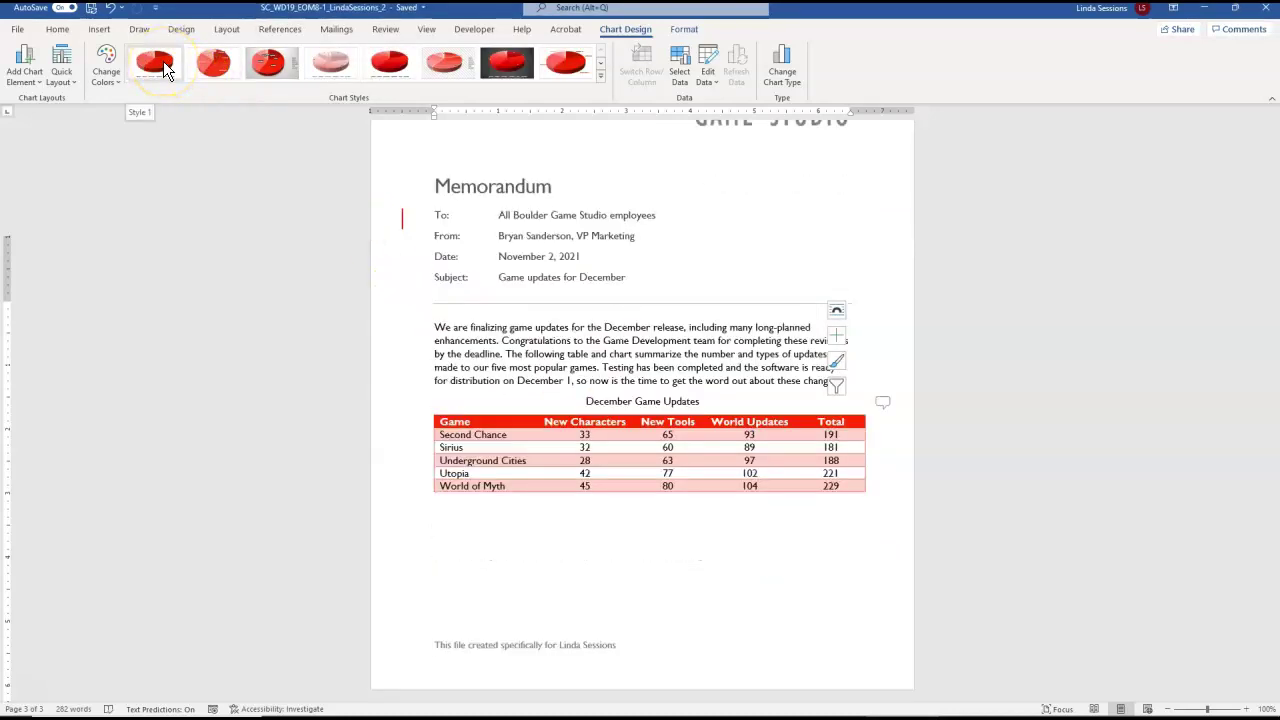
# Step: Apply chart Style 1 and Colorful Palette 1 colours to the 3-D pie chart
pyautogui.click(163, 68)
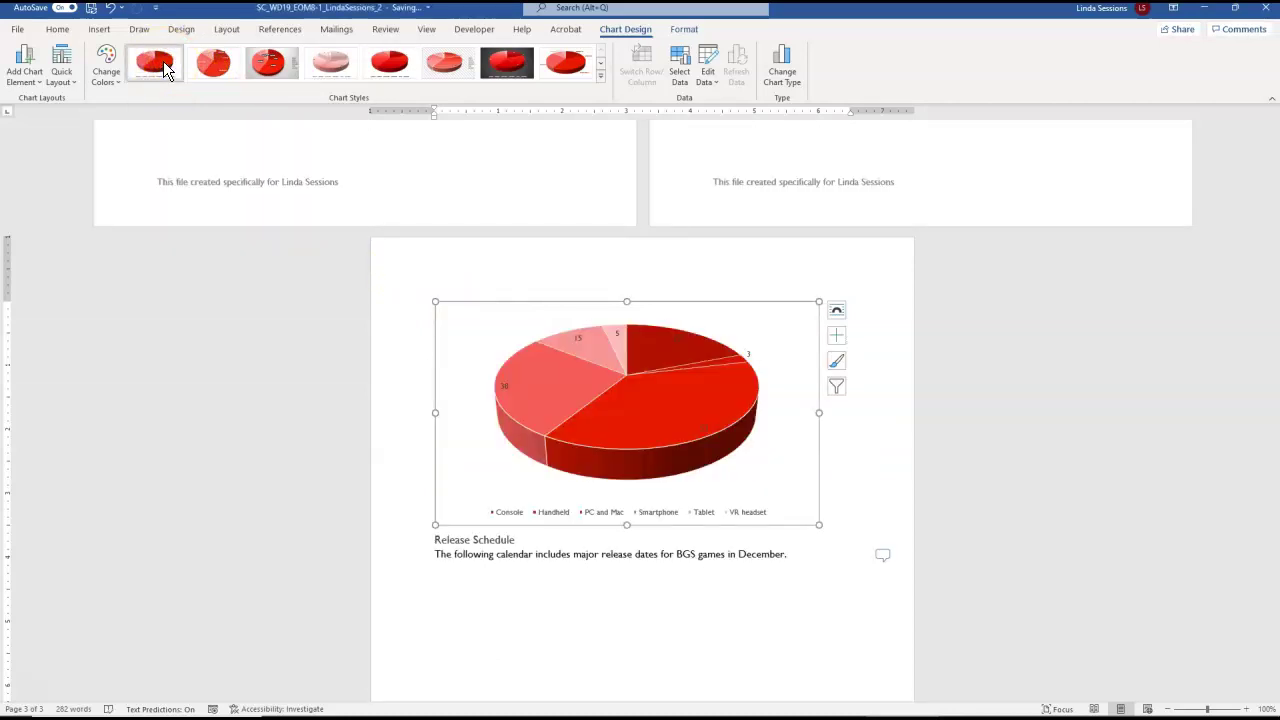
pyautogui.click(113, 83)
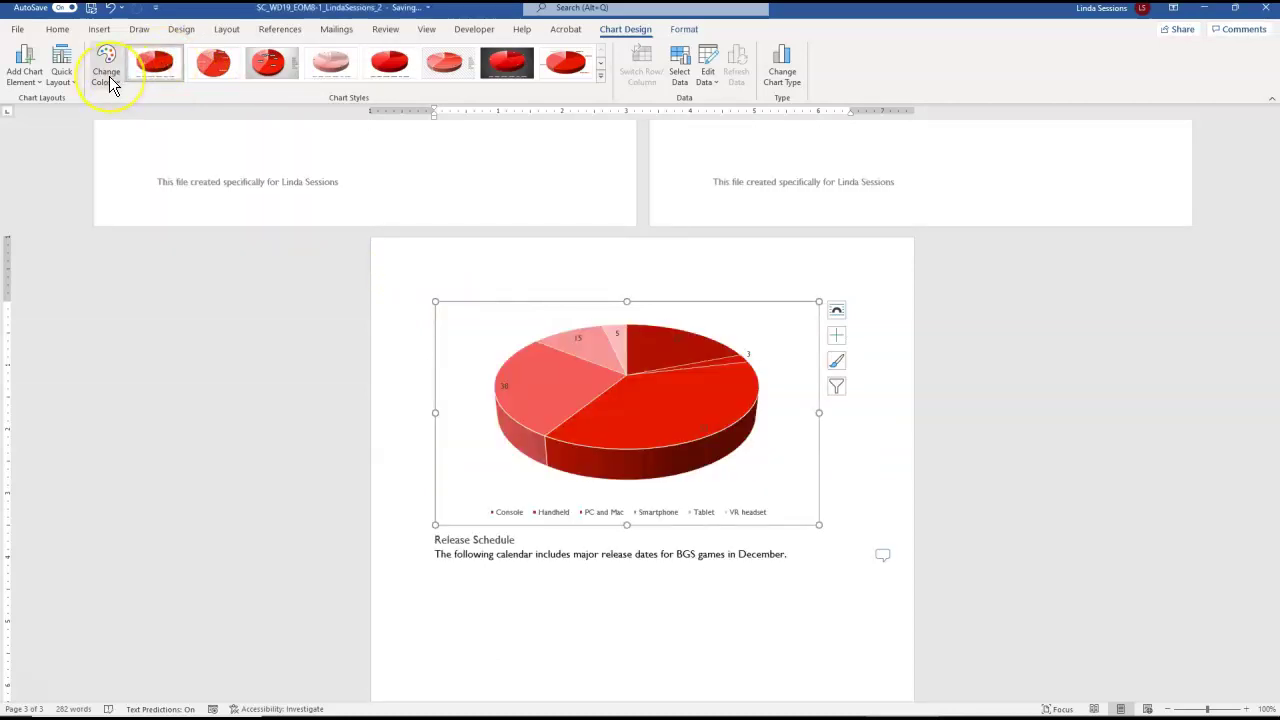
pyautogui.click(109, 78)
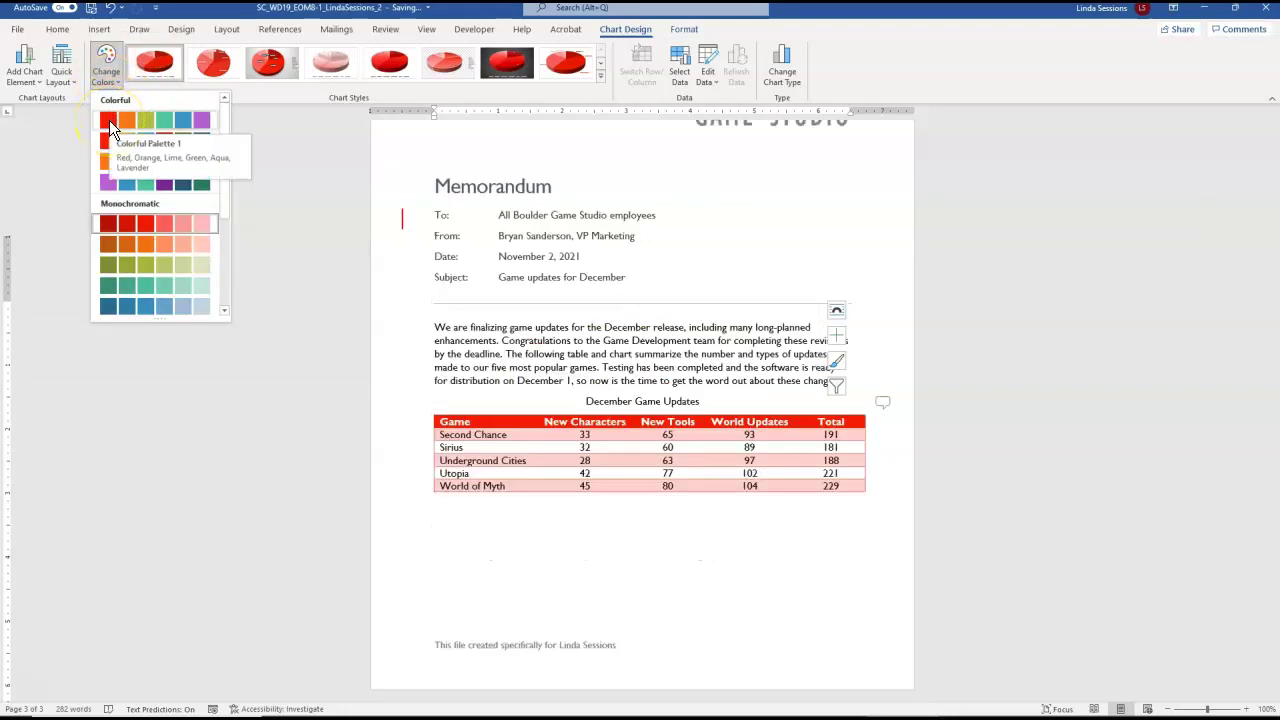
pyautogui.click(109, 122)
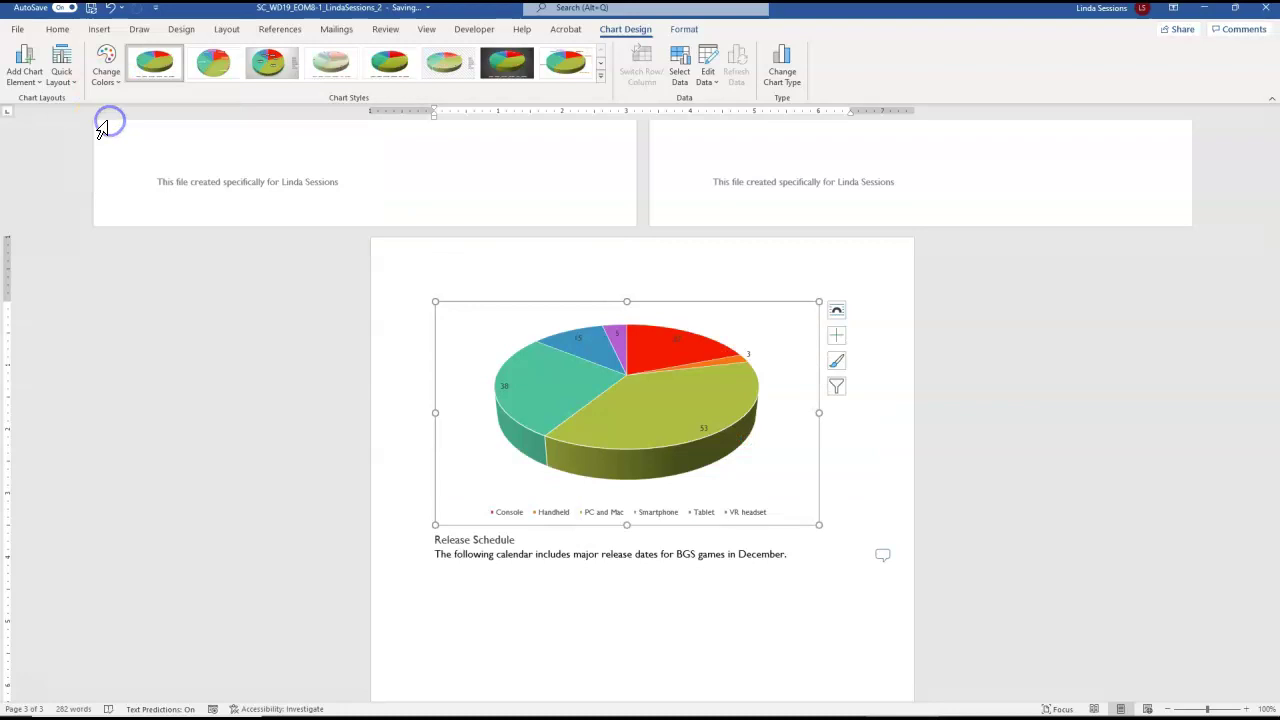
# Step: Add the chart title 'Developers per Platform' above the pie chart
pyautogui.click(27, 80)
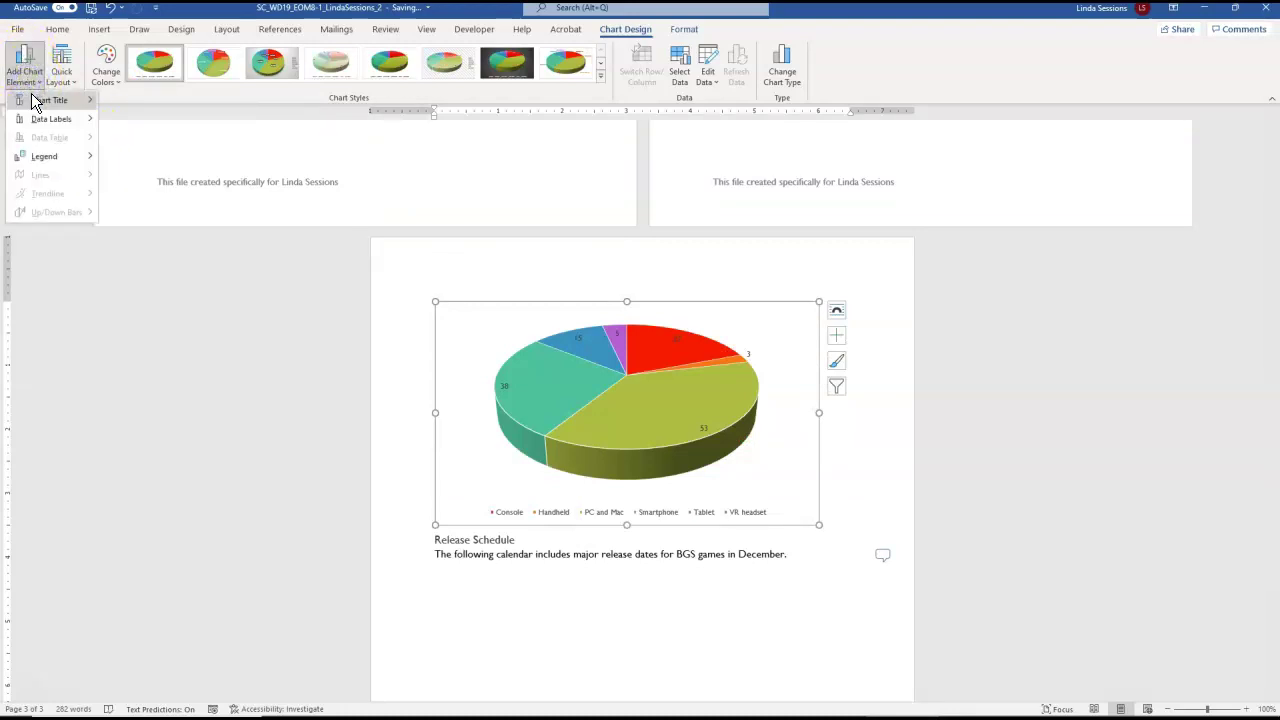
pyautogui.moveTo(34, 101)
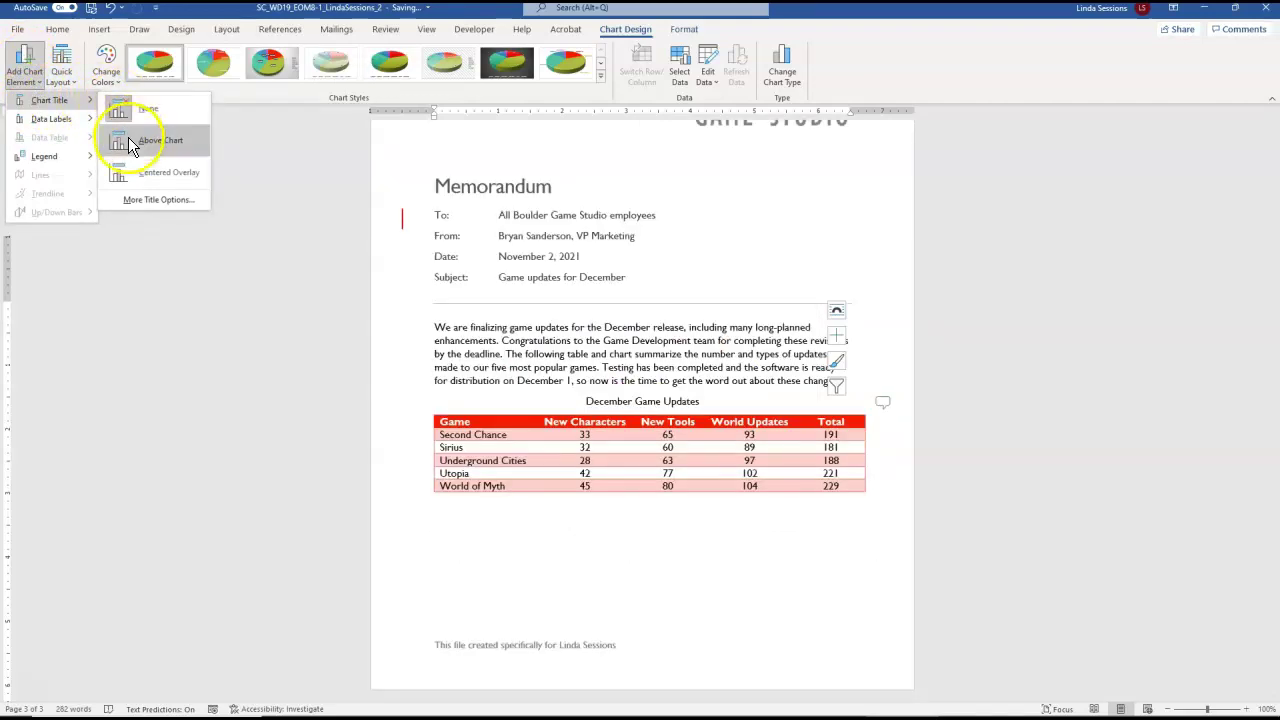
pyautogui.click(131, 146)
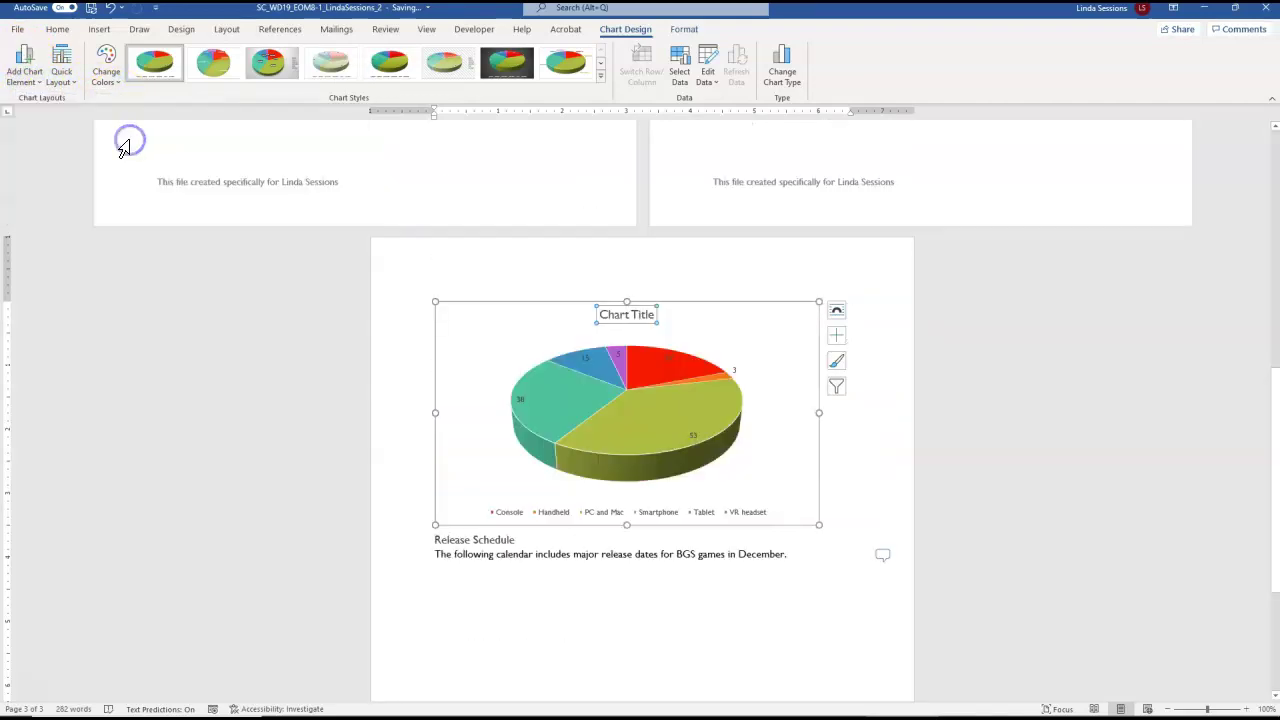
pyautogui.write('Dev')
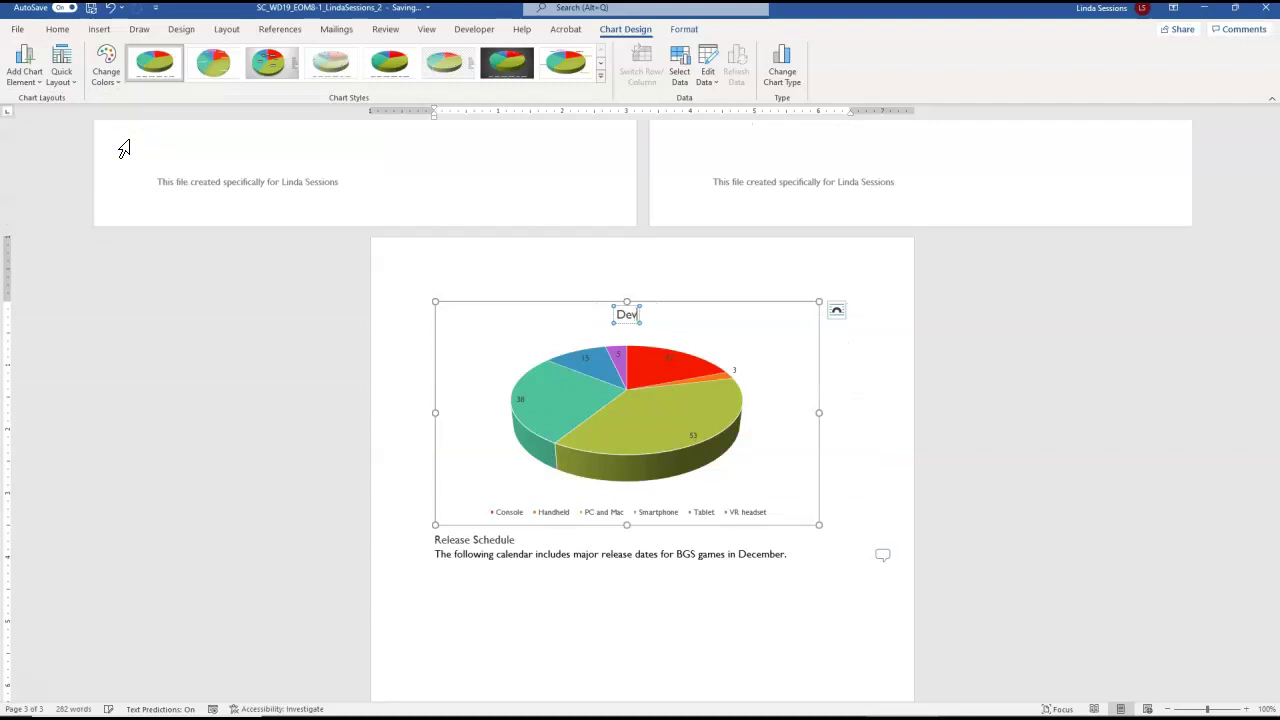
pyautogui.write('elopers per Platform')
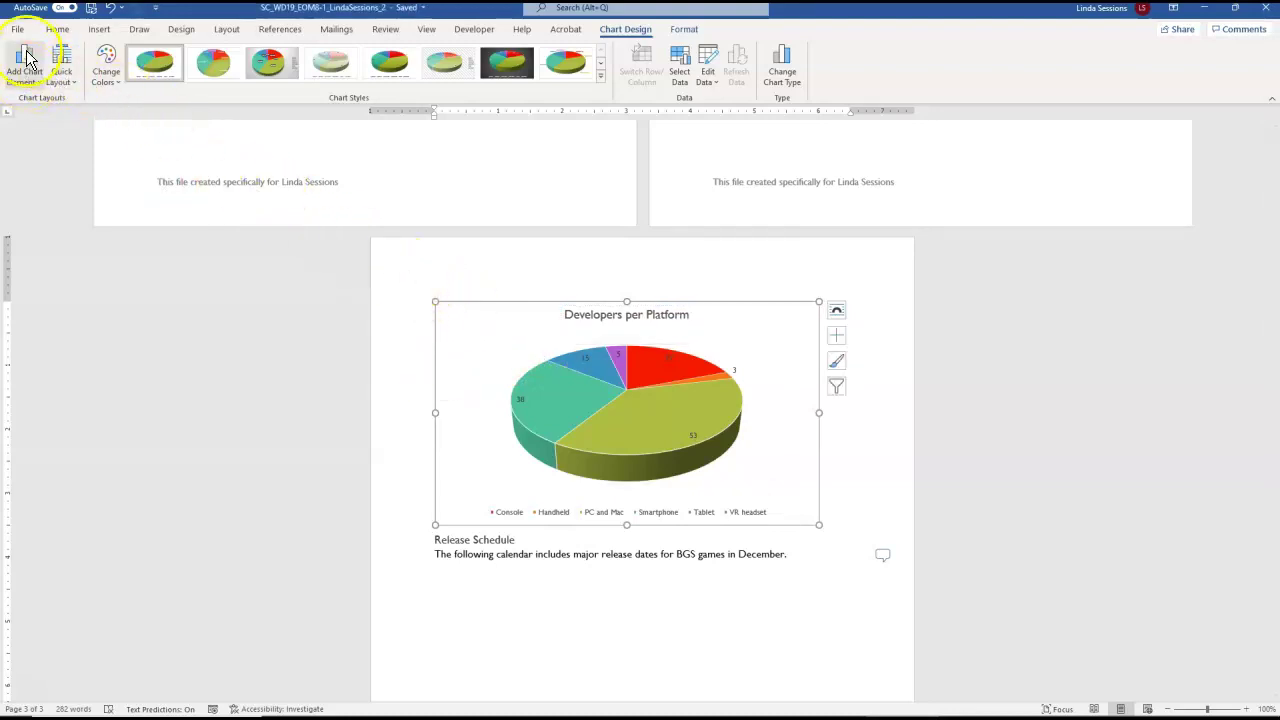
# Step: Move the chart legend to the top, below the title
pyautogui.click(32, 86)
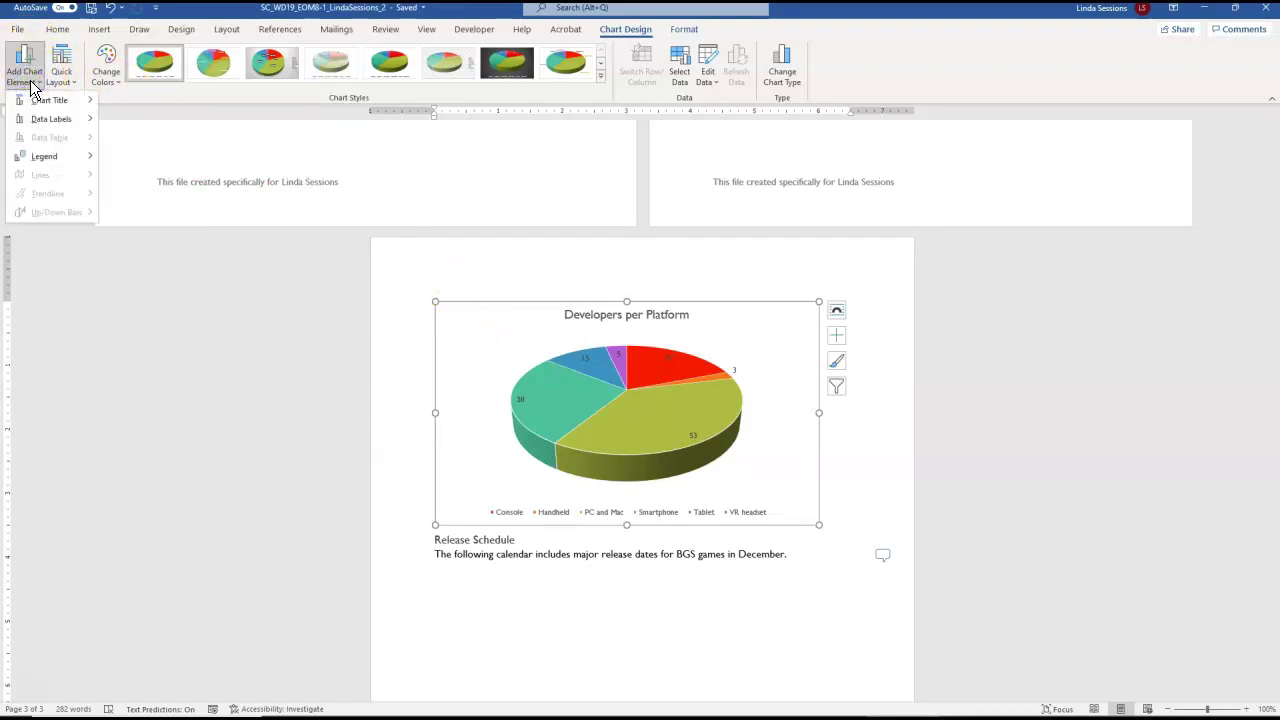
pyautogui.moveTo(40, 160)
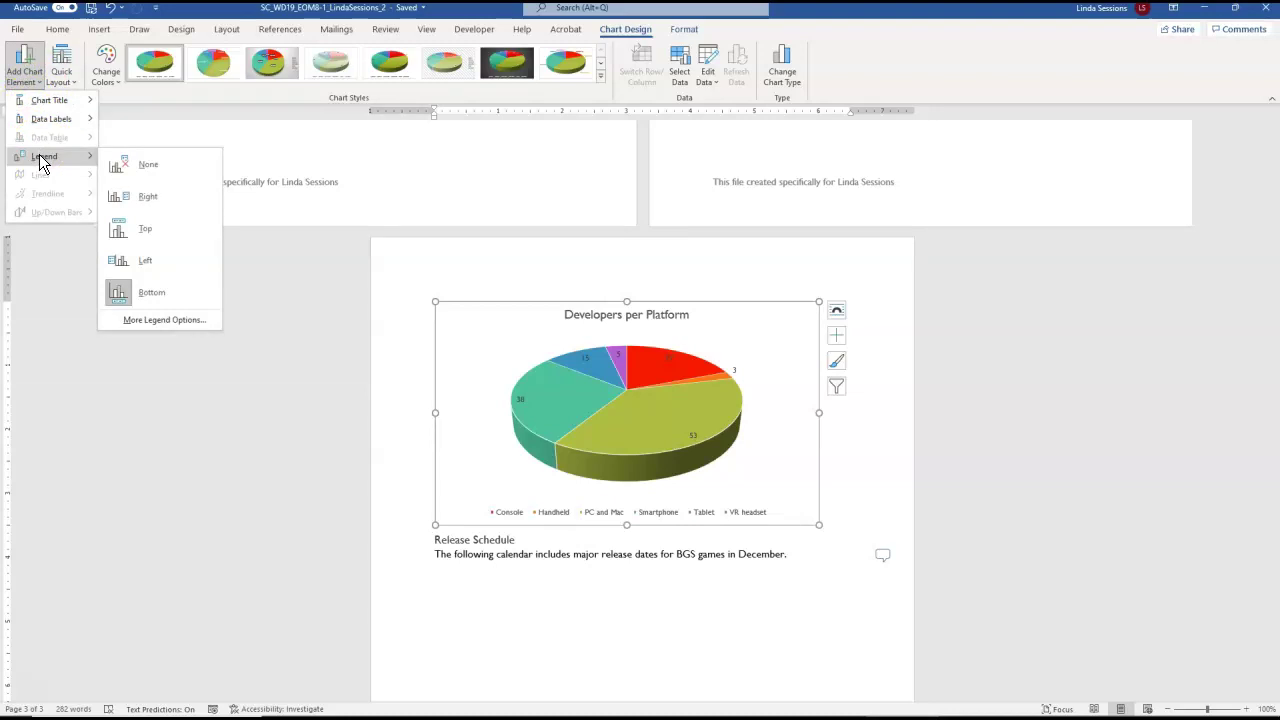
pyautogui.click(137, 234)
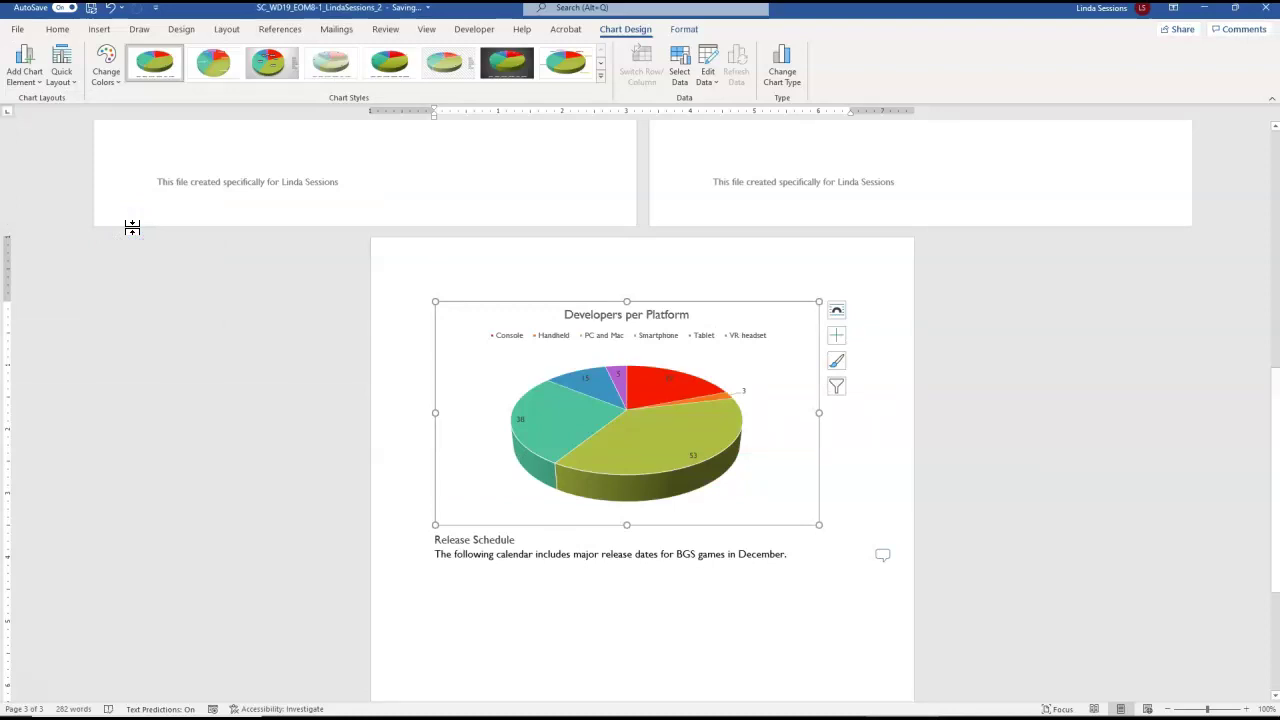
# Step: Outline the pie chart area in Dark Gray, Text 2
pyautogui.click(684, 29)
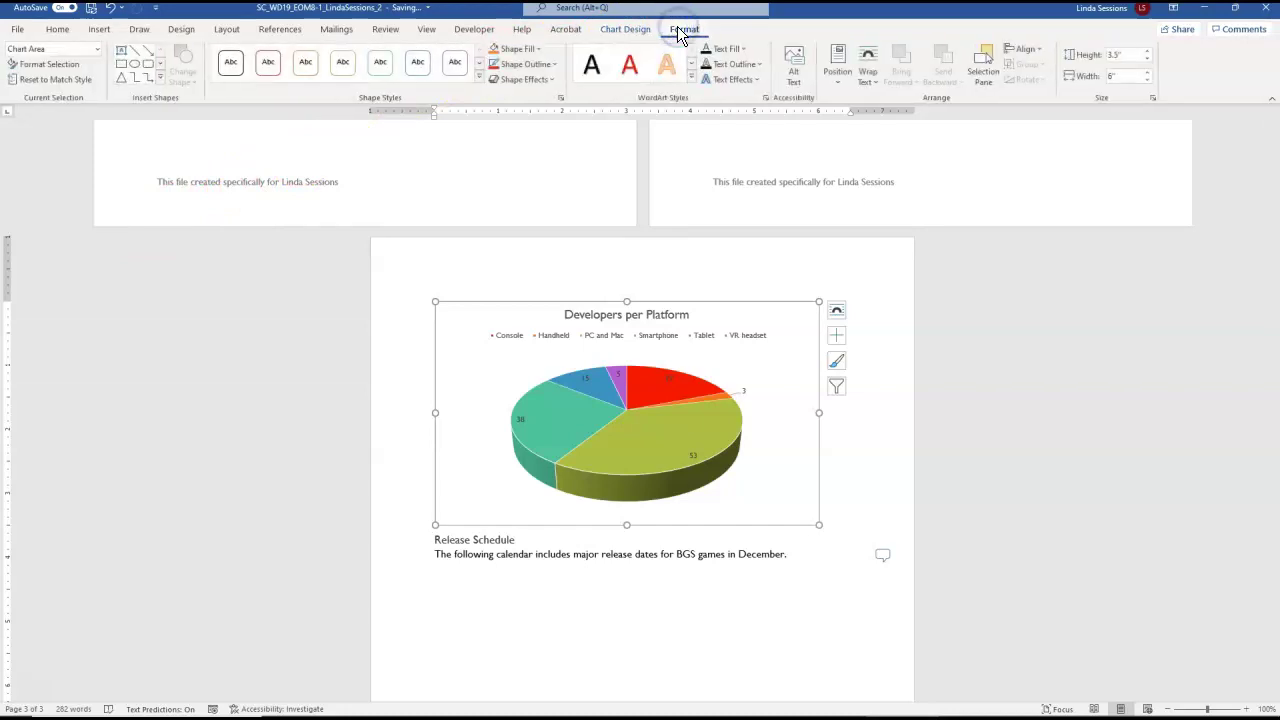
pyautogui.click(553, 65)
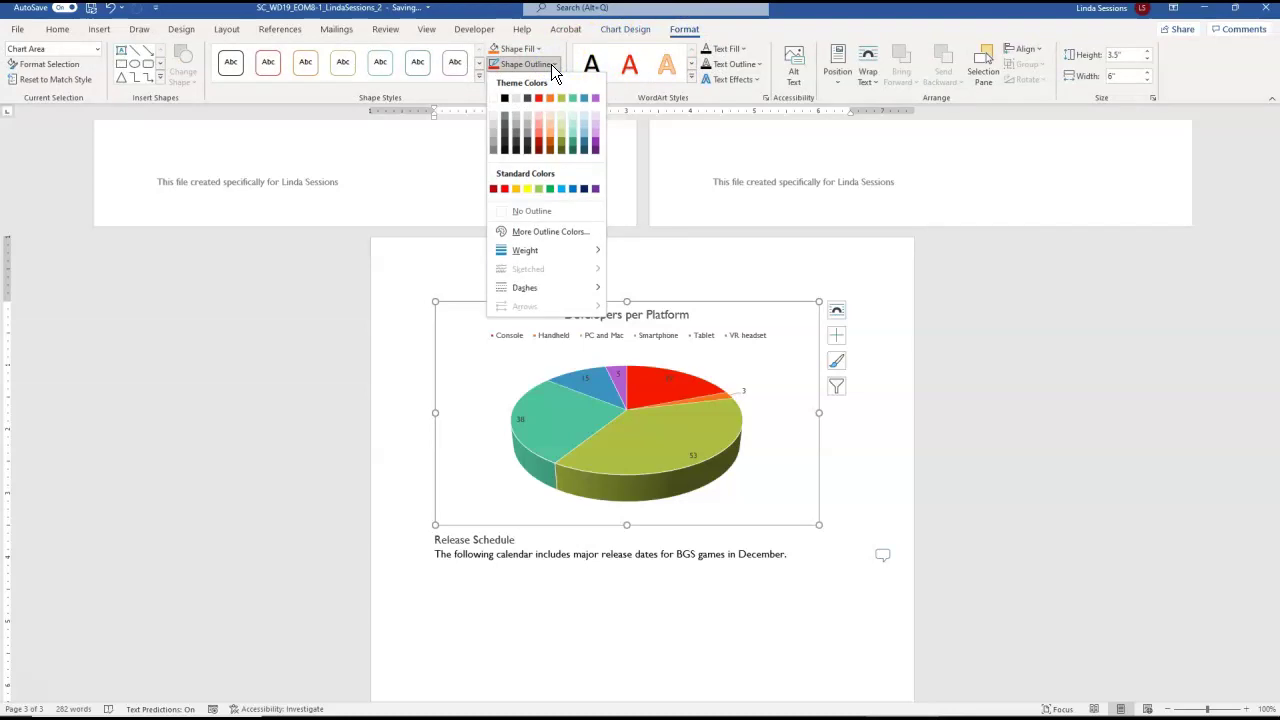
pyautogui.click(526, 97)
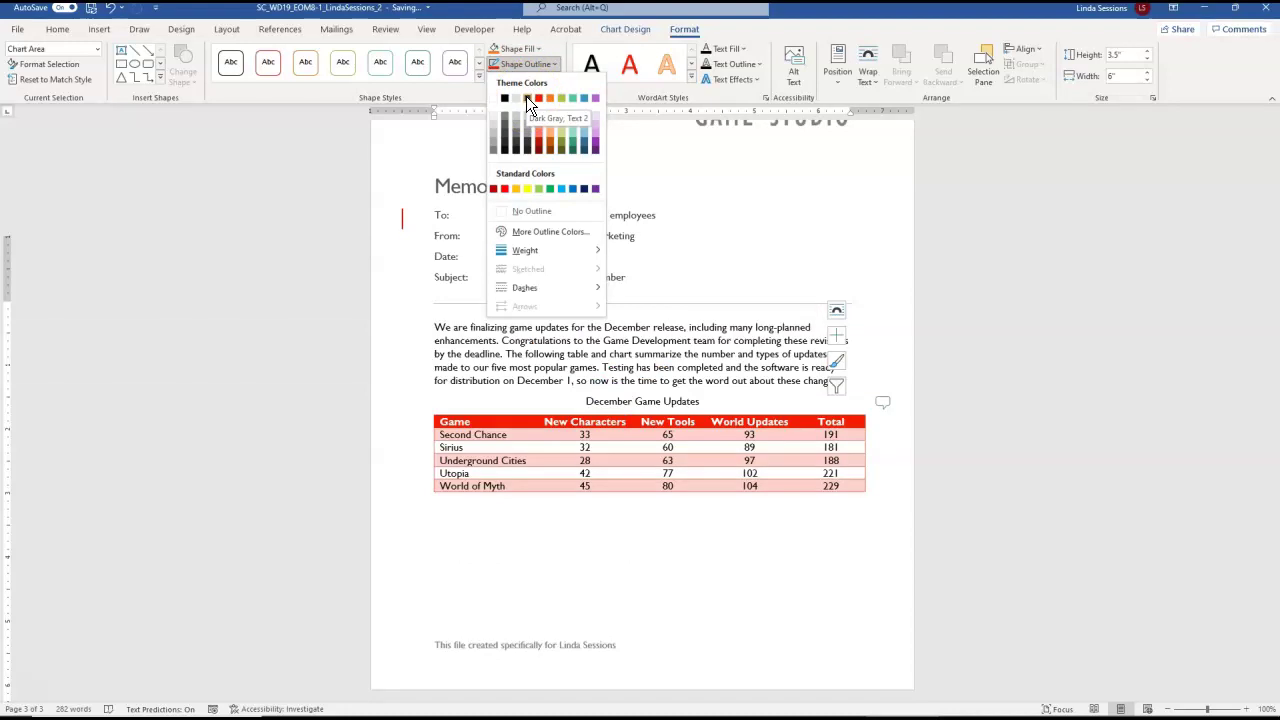
pyautogui.click(526, 97)
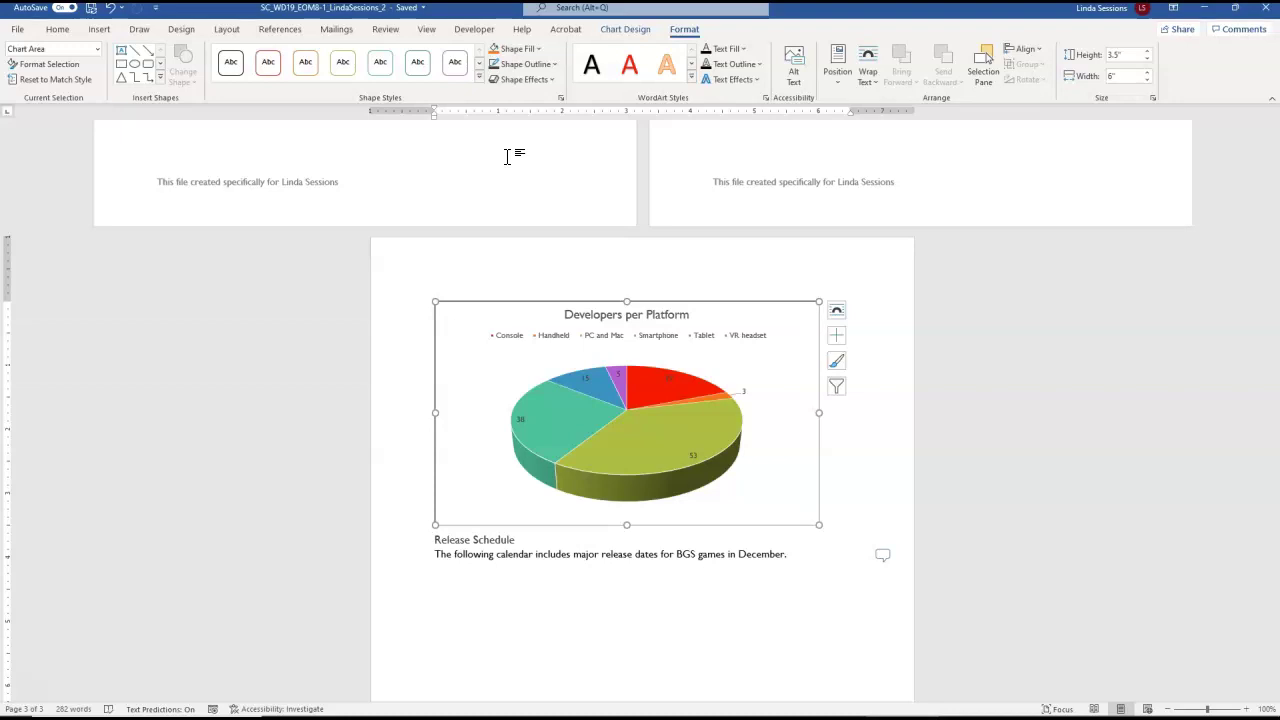
pyautogui.click(446, 579)
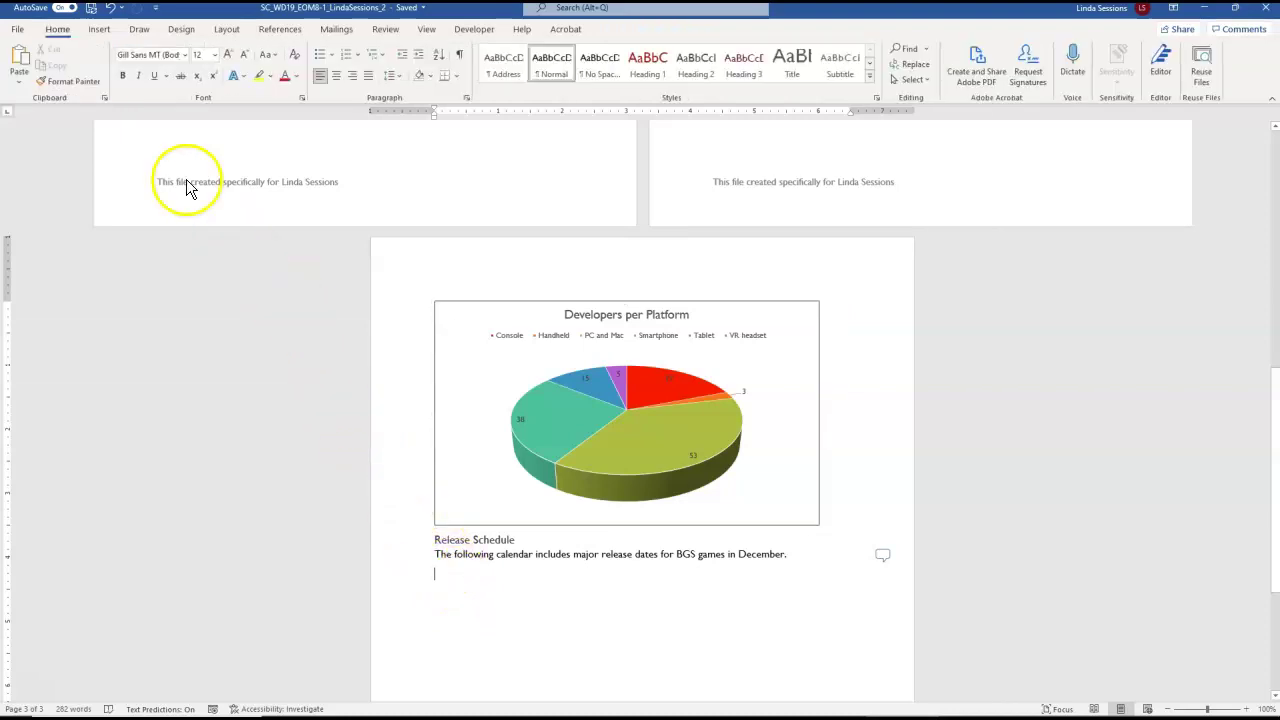
# Step: Insert the Calendar 3 quick table showing December below the Release Schedule paragraph
pyautogui.click(99, 29)
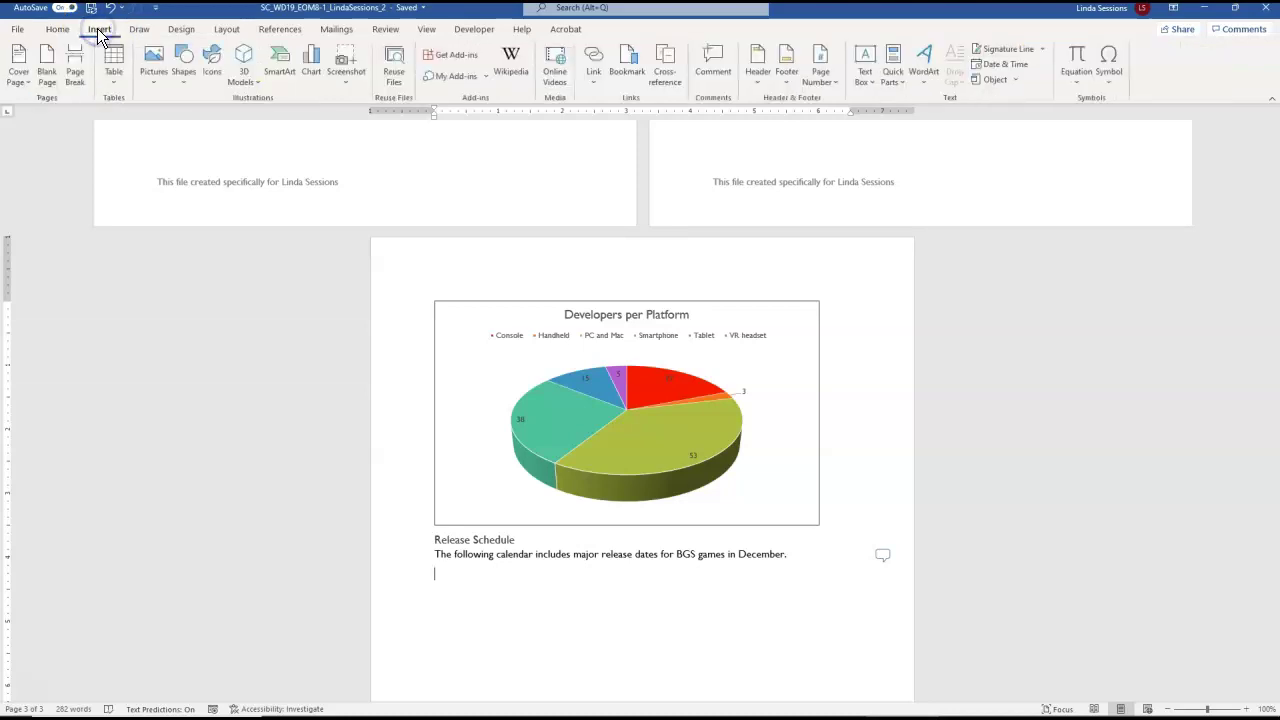
pyautogui.click(112, 82)
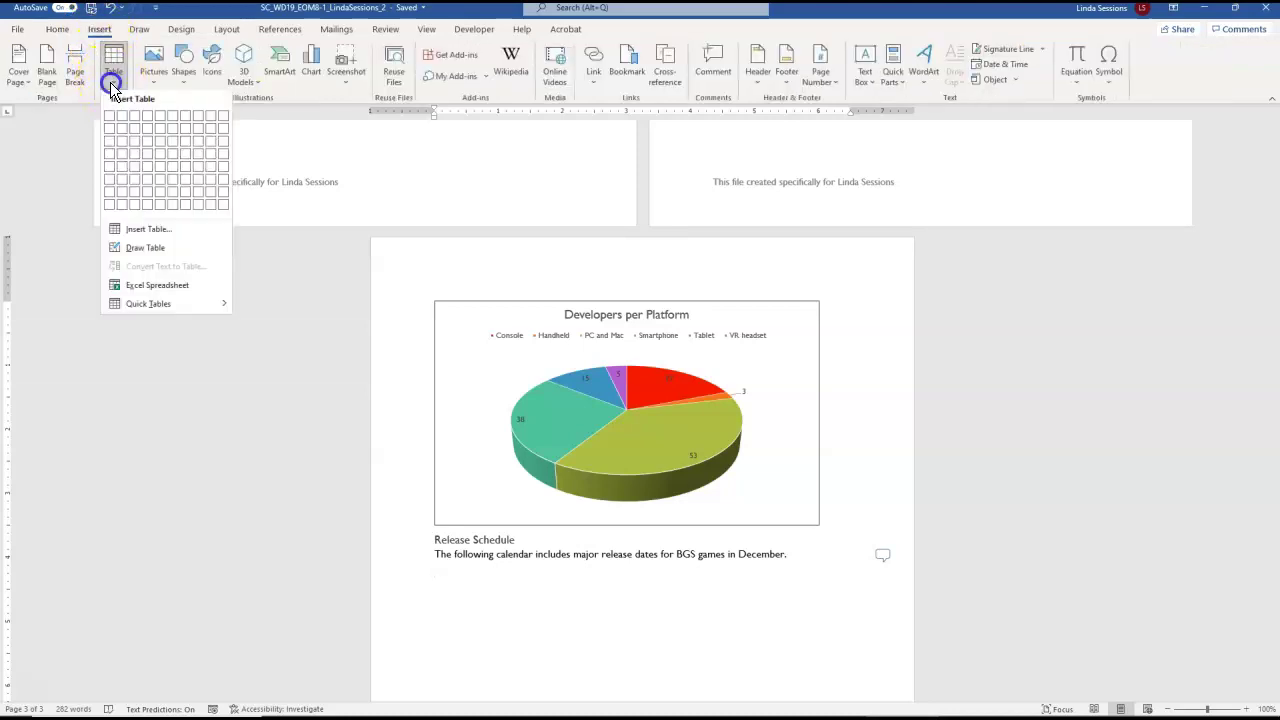
pyautogui.click(148, 305)
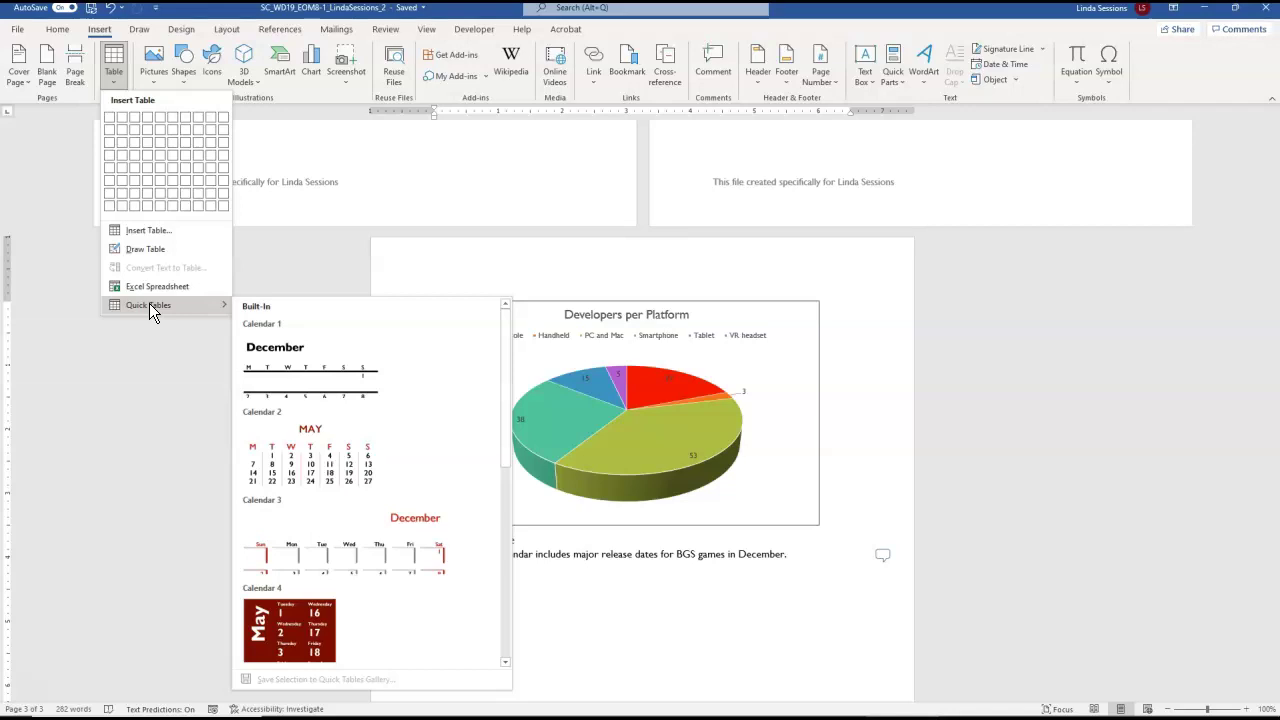
pyautogui.click(287, 541)
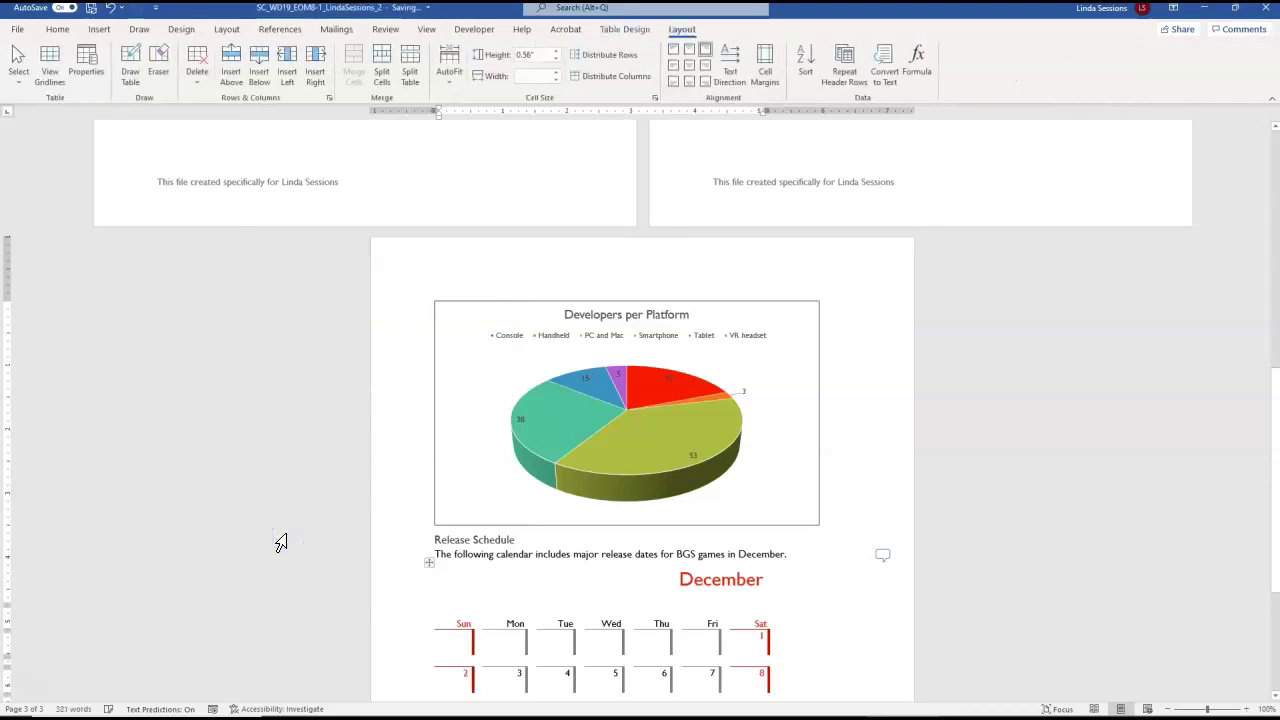
pyautogui.click(291, 476)
# Step: Add 'Smartphone updates released' on a new line below the 1 in the Saturday December 1 cell
pyautogui.scroll(-1, 291, 476)
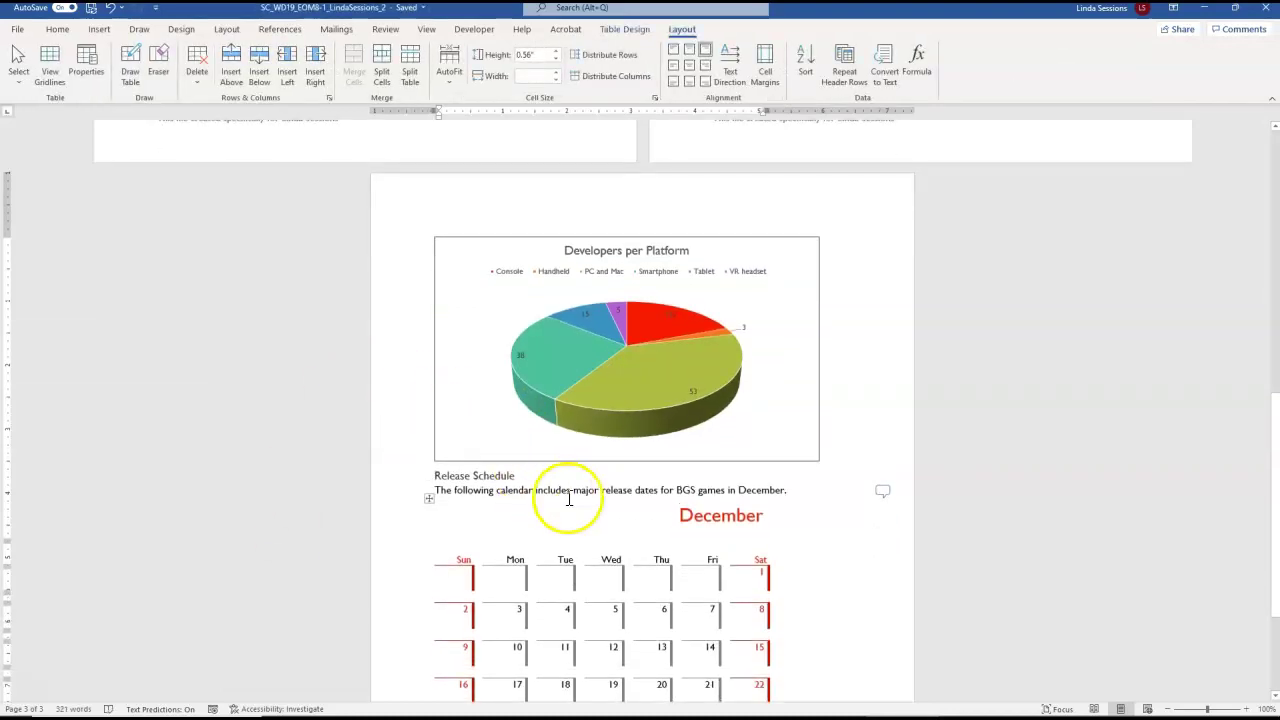
pyautogui.click(768, 578)
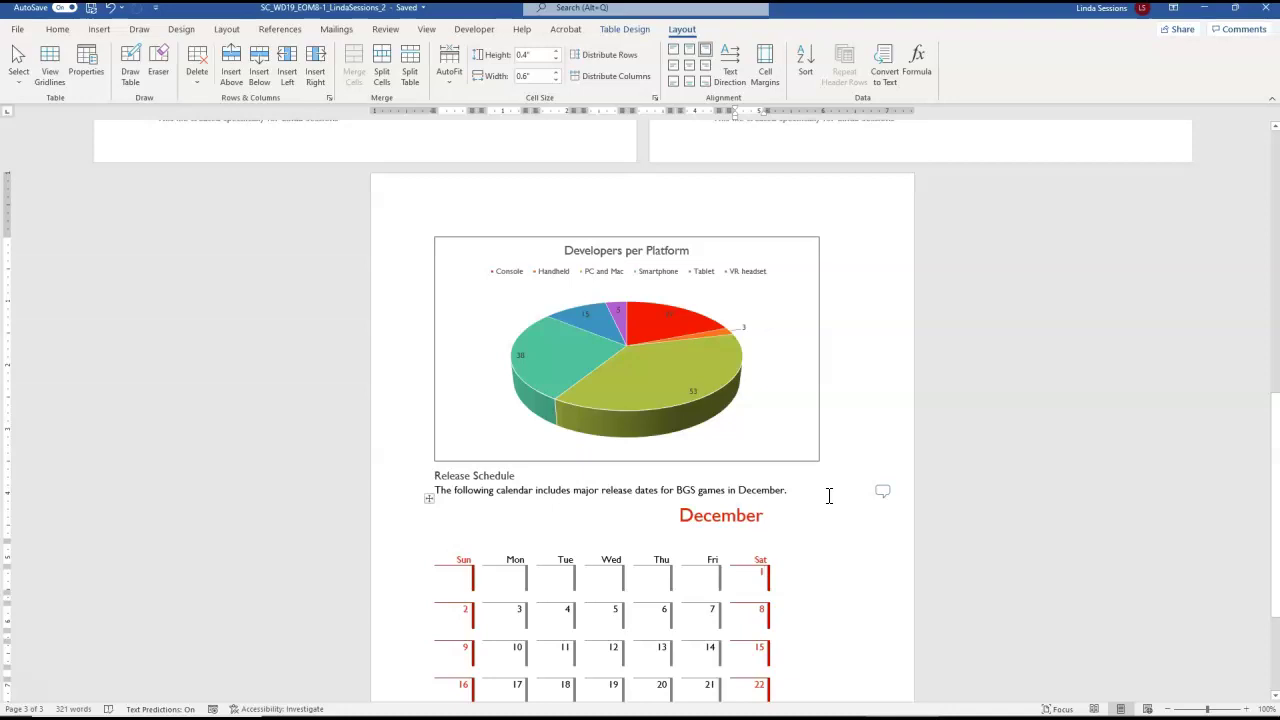
pyautogui.write('1')
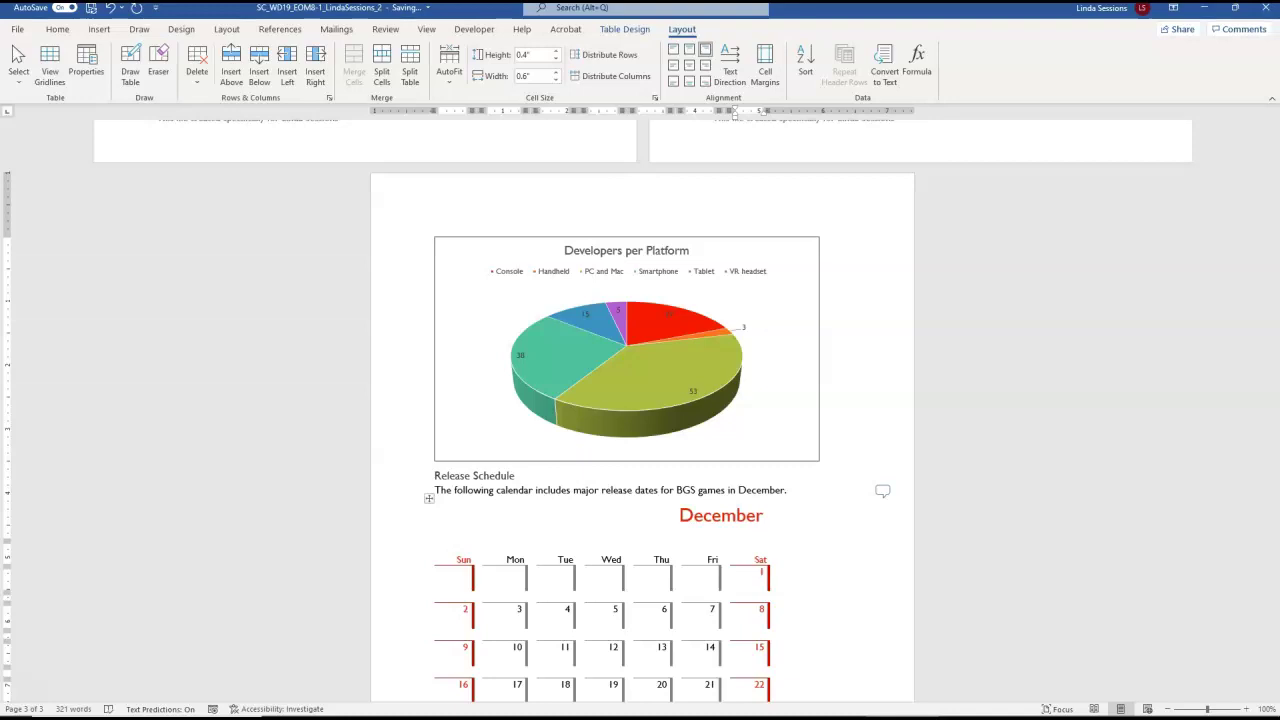
pyautogui.press('Return')
pyautogui.write('Smartphone updates released')
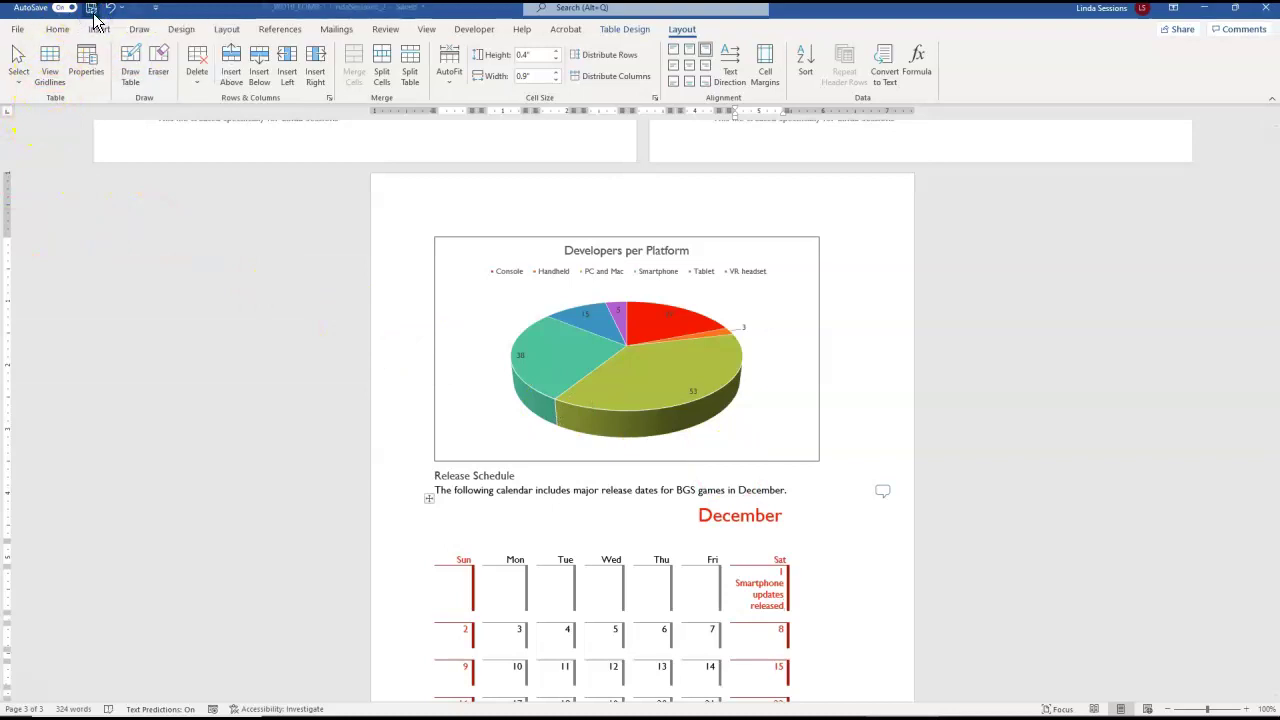
# Step: Close the finished memo in Word and return to the MindTap project page
pyautogui.click(1257, 19)
pyautogui.moveTo(543, 705)
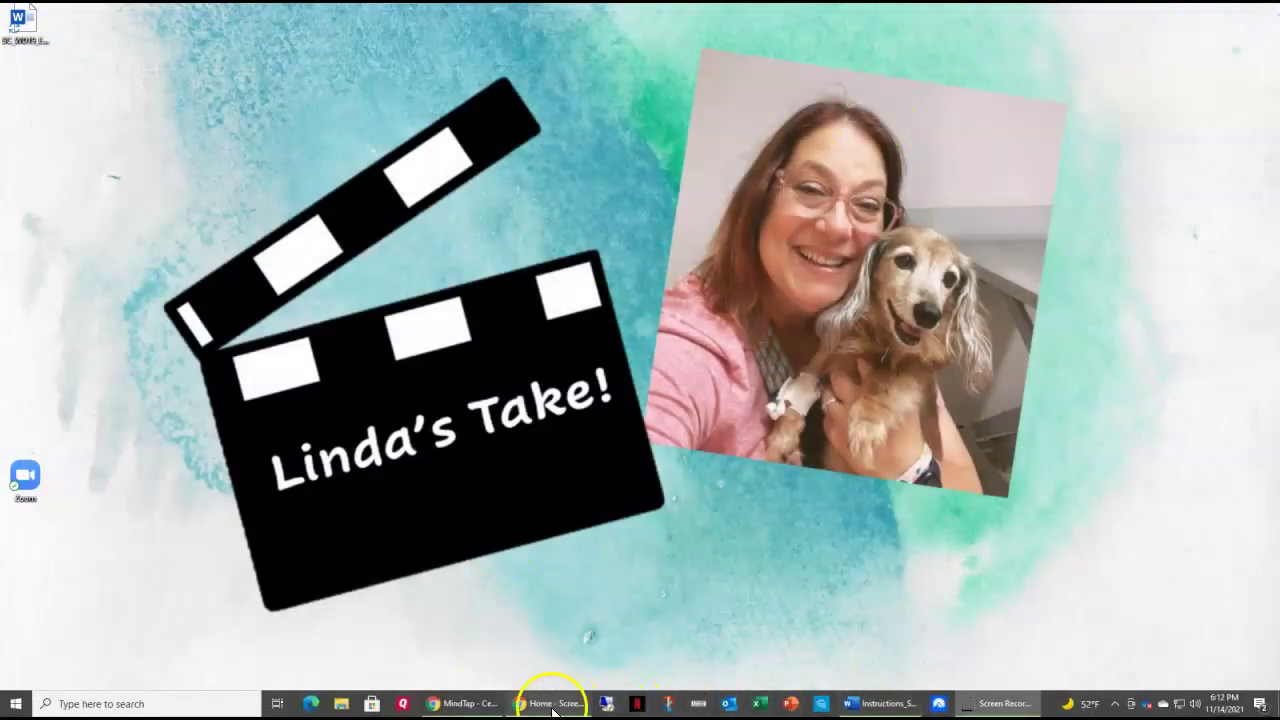
pyautogui.click(463, 703)
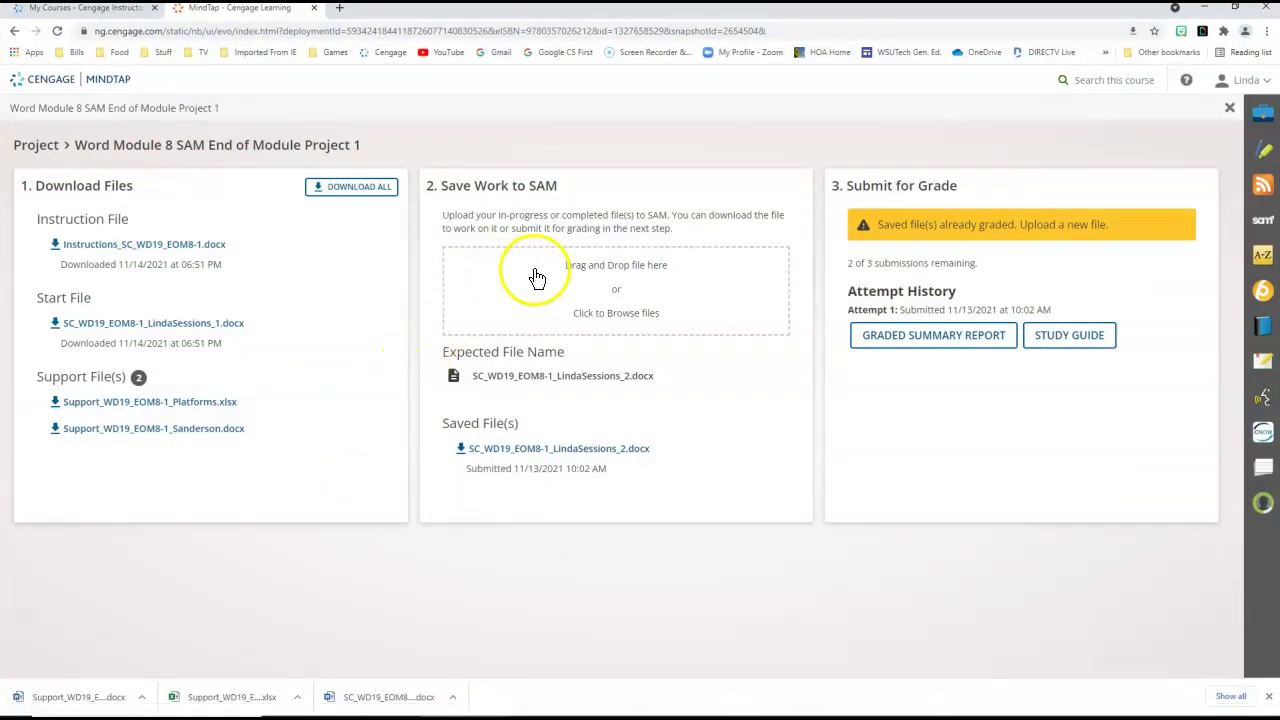
# Step: Upload the completed memo file, submit it for grading, and download the graded summary report
pyautogui.click(620, 292)
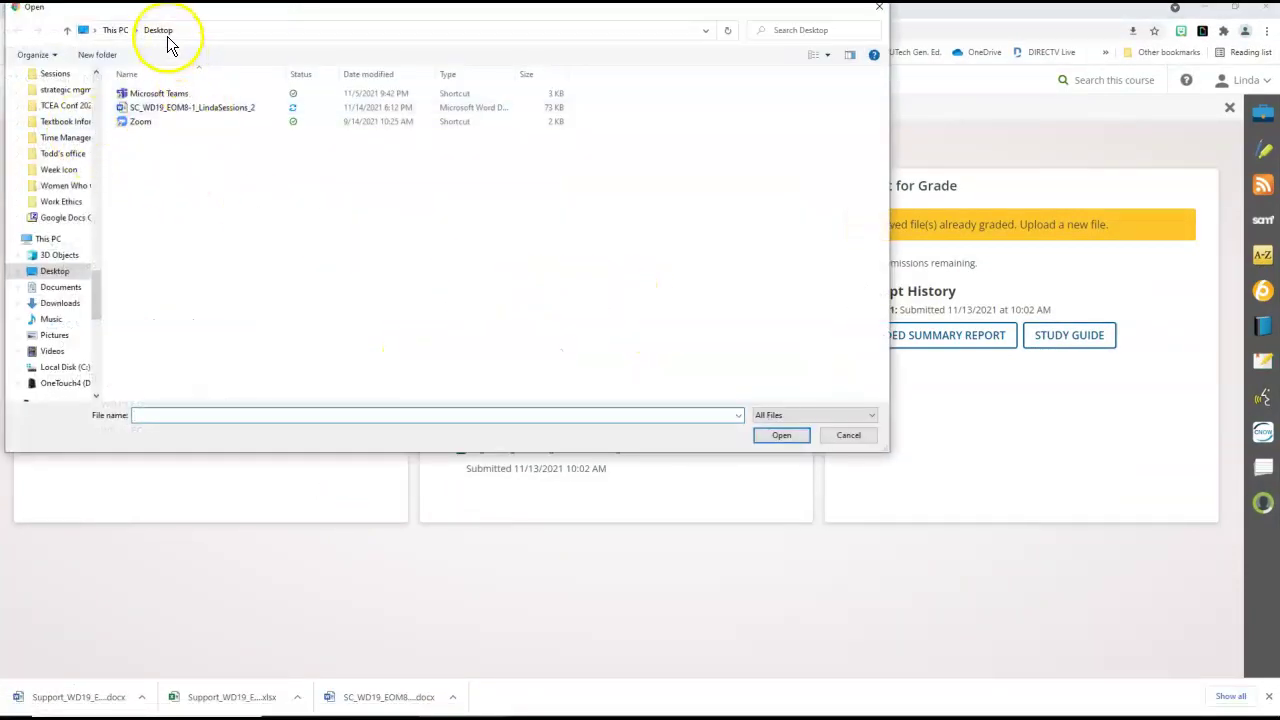
pyautogui.click(160, 108)
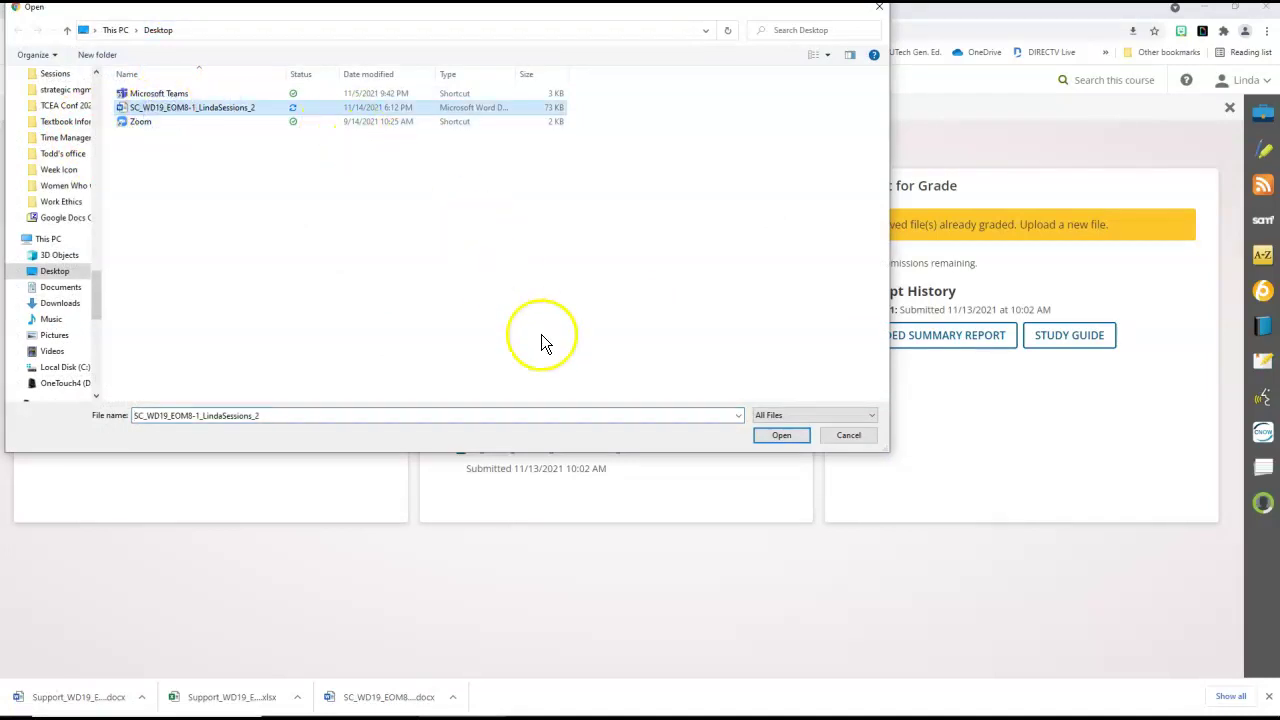
pyautogui.click(891, 225)
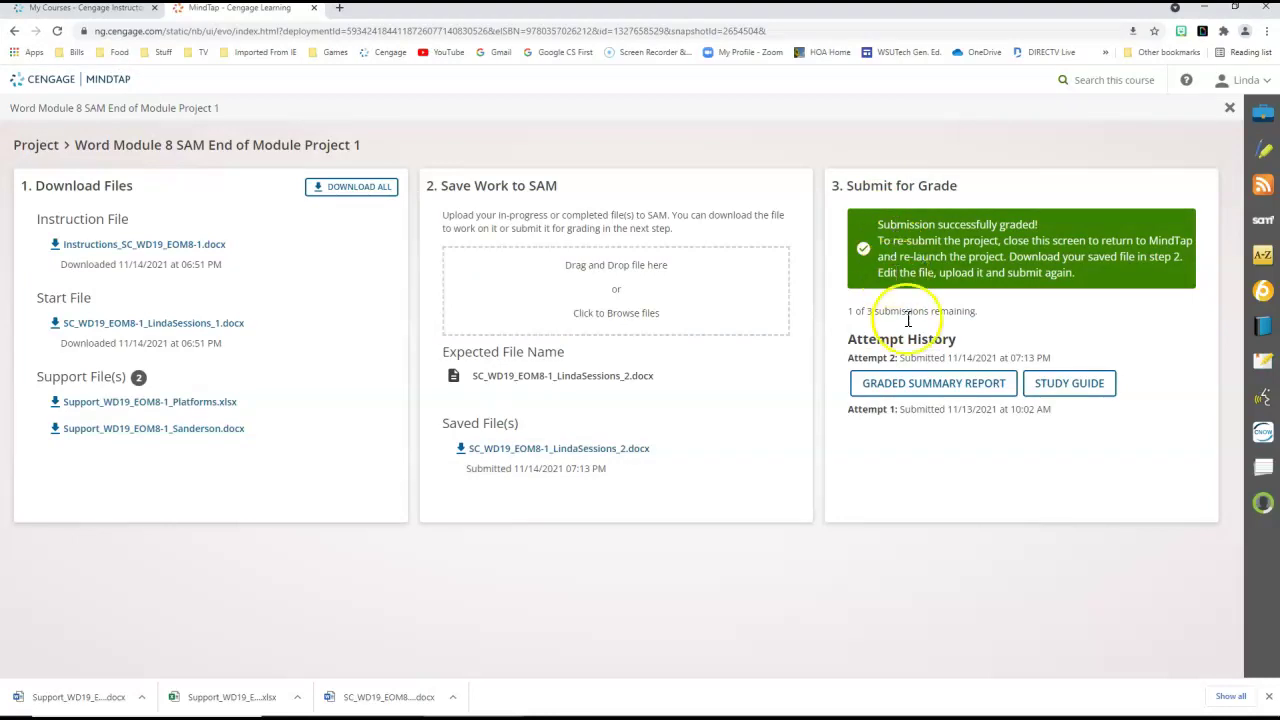
pyautogui.click(895, 388)
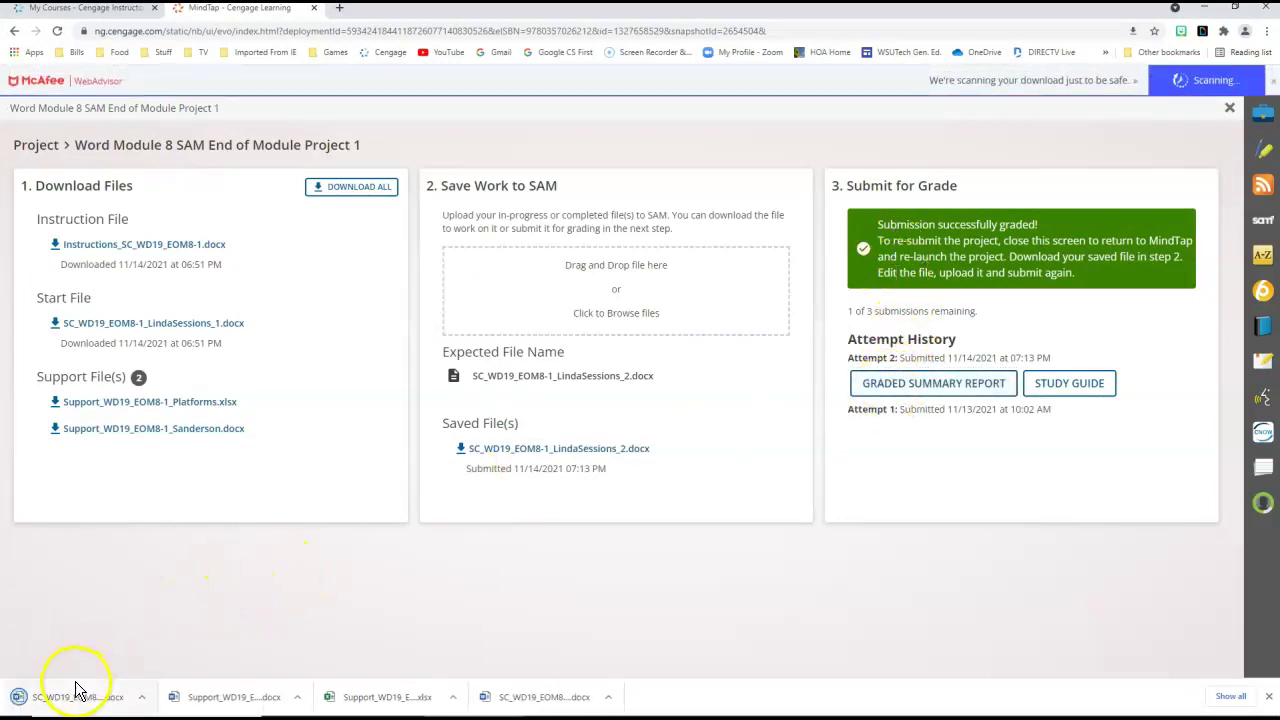
pyautogui.click(80, 697)
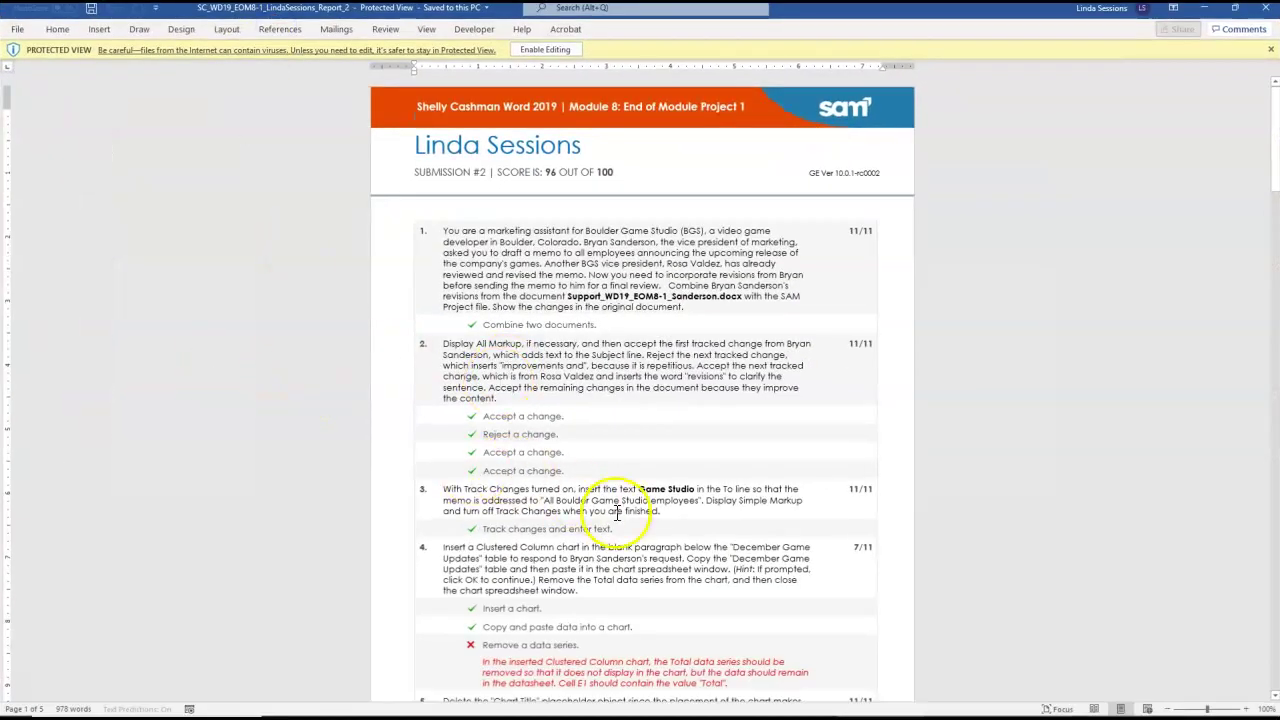
pyautogui.scroll(-2, 620, 571)
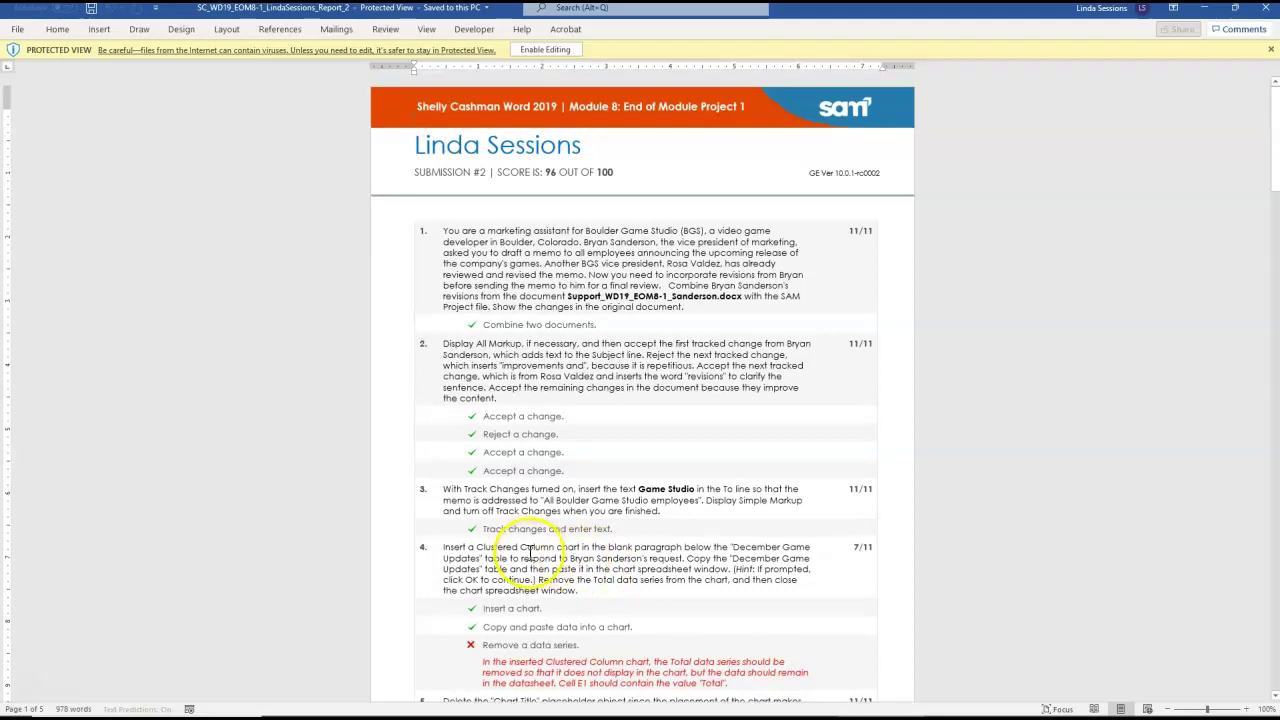
pyautogui.scroll(-1, 505, 545)
pyautogui.scroll(-1, 498, 540)
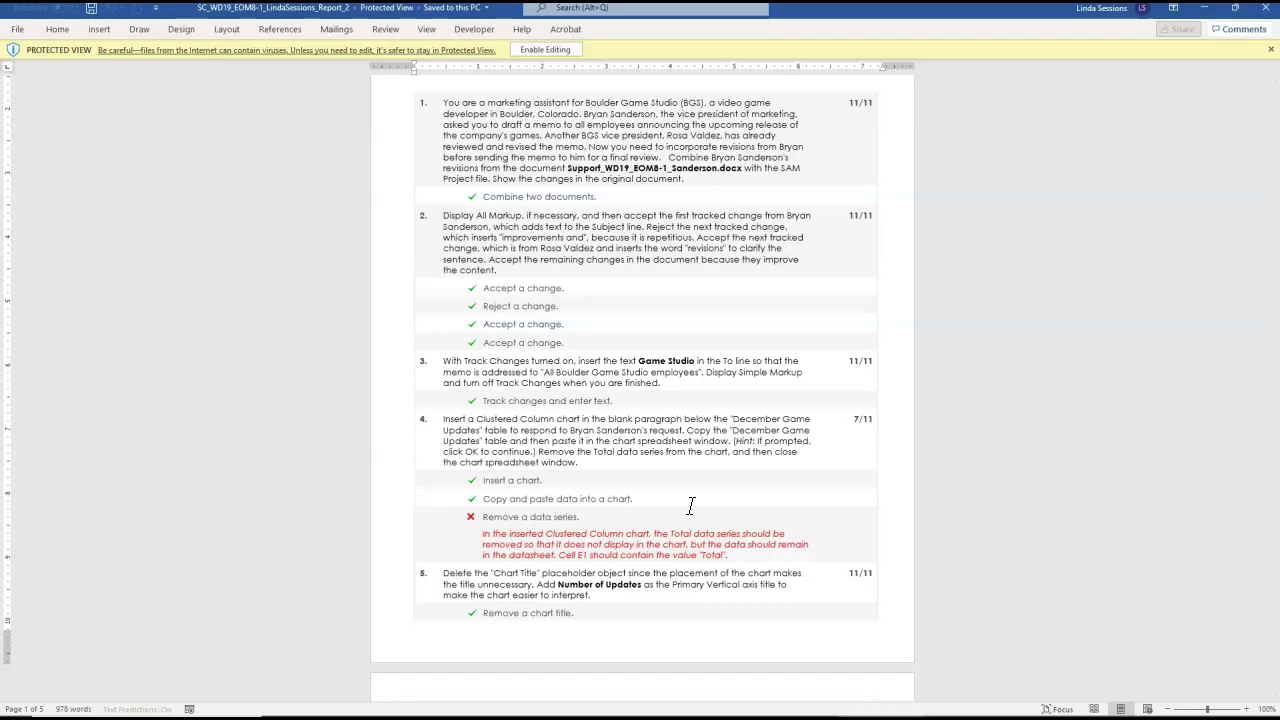
pyautogui.scroll(3, 690, 505)
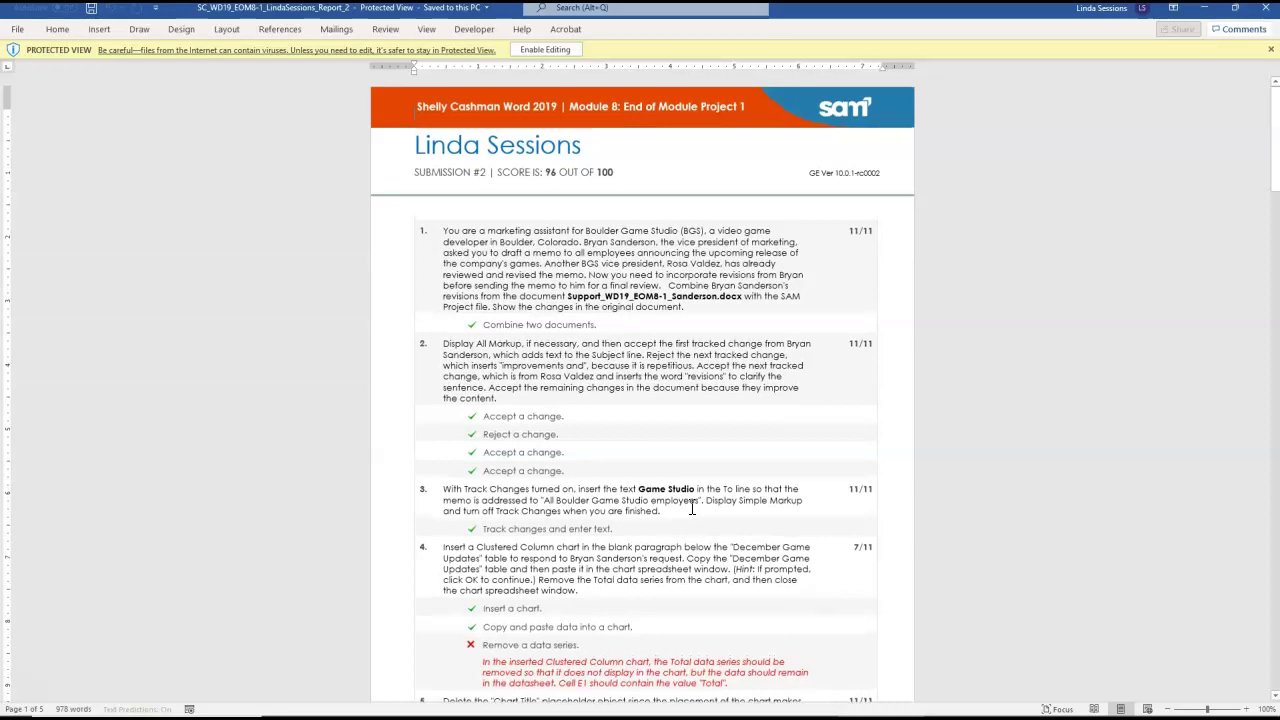